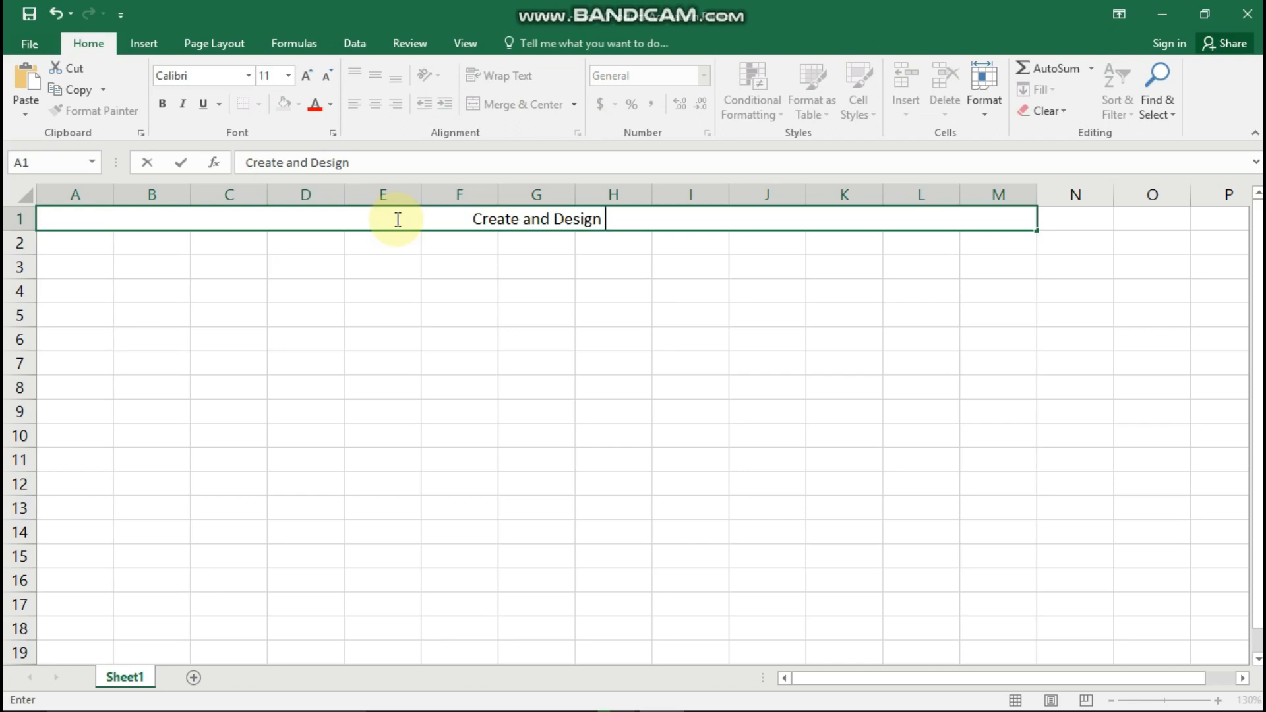
Step: Complete the merged title in row 1 so it reads "Create and Design Chart"
text(Chart)
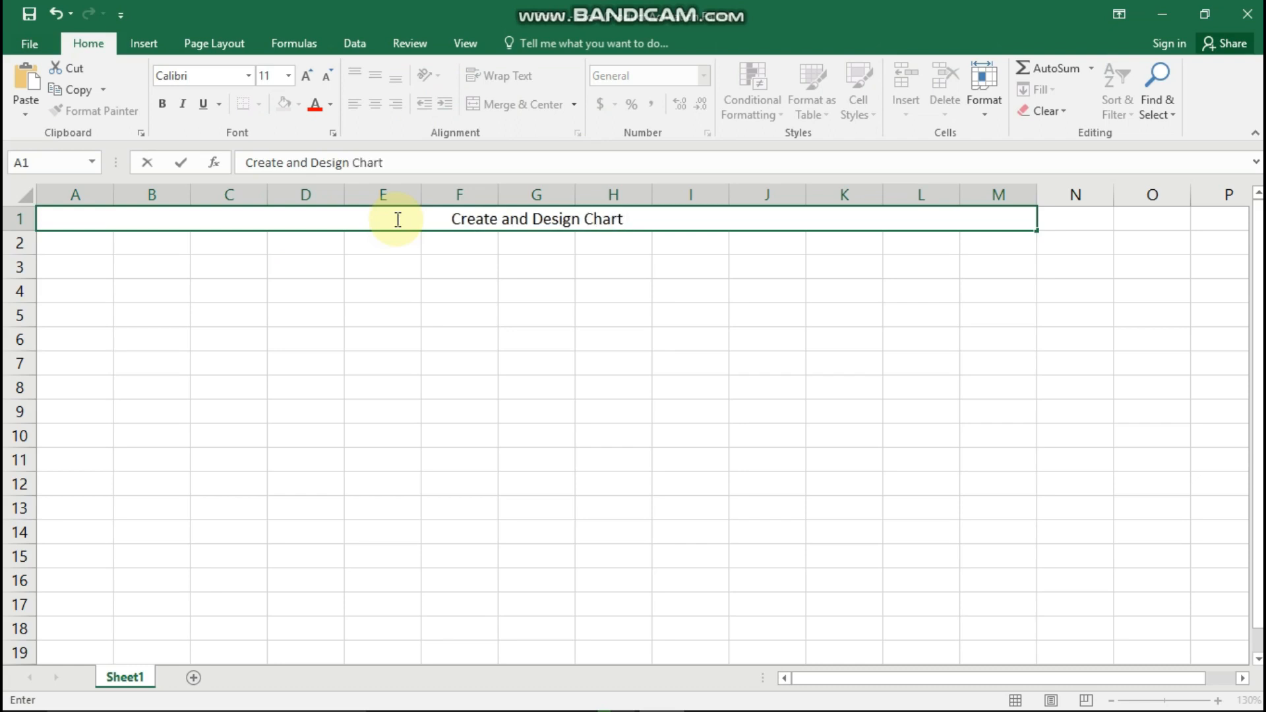
click(596, 252)
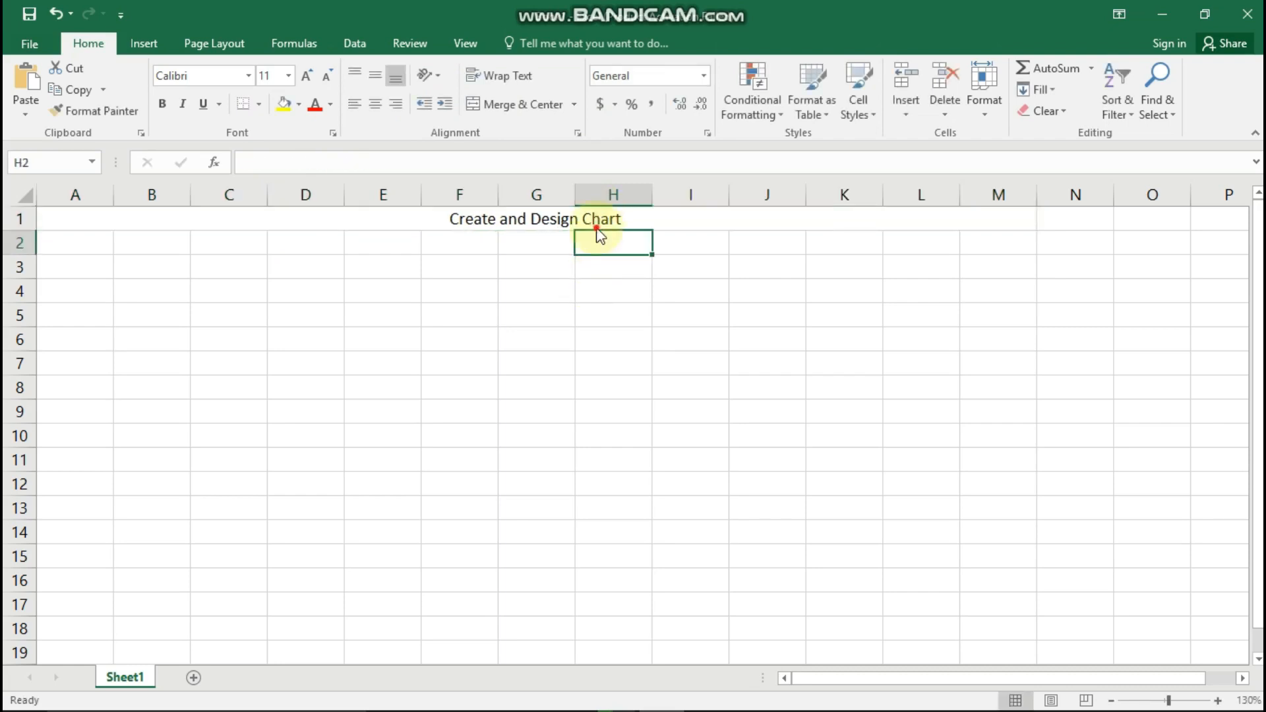
Step: Give the merged title cell in row 1 a blue fill and white text
key(Up)
click(299, 105)
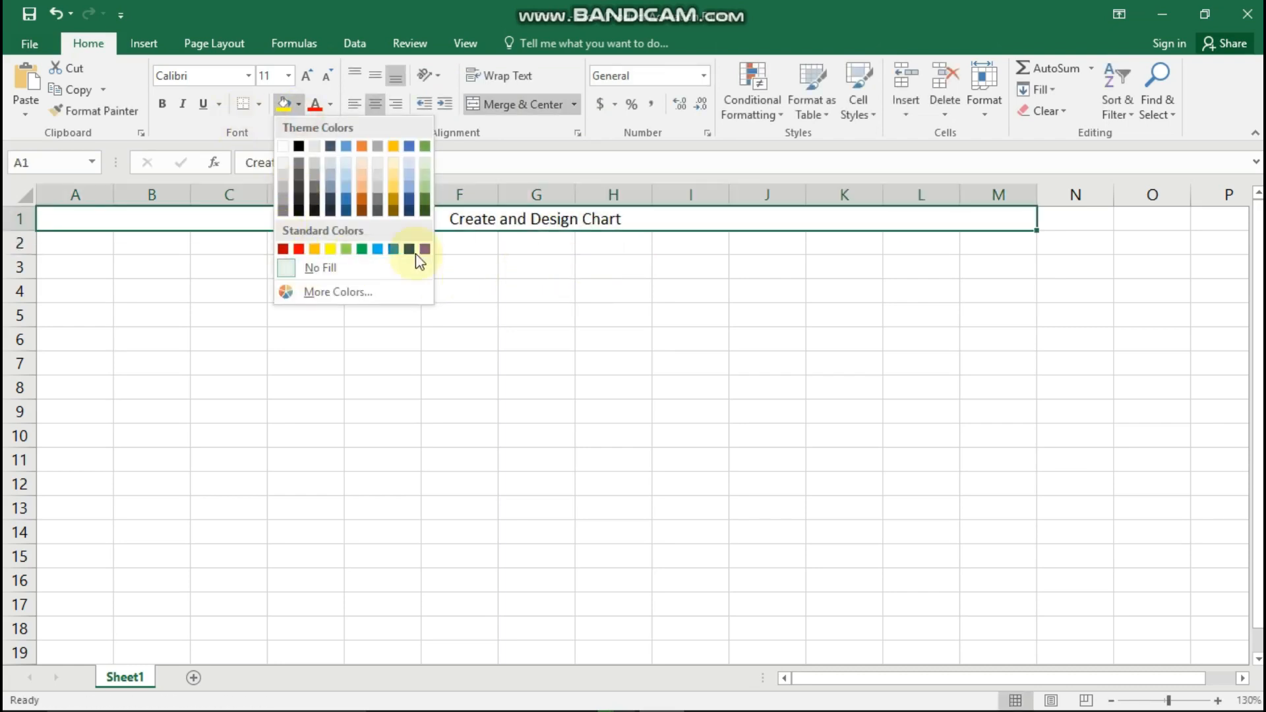
click(393, 251)
click(329, 104)
click(315, 169)
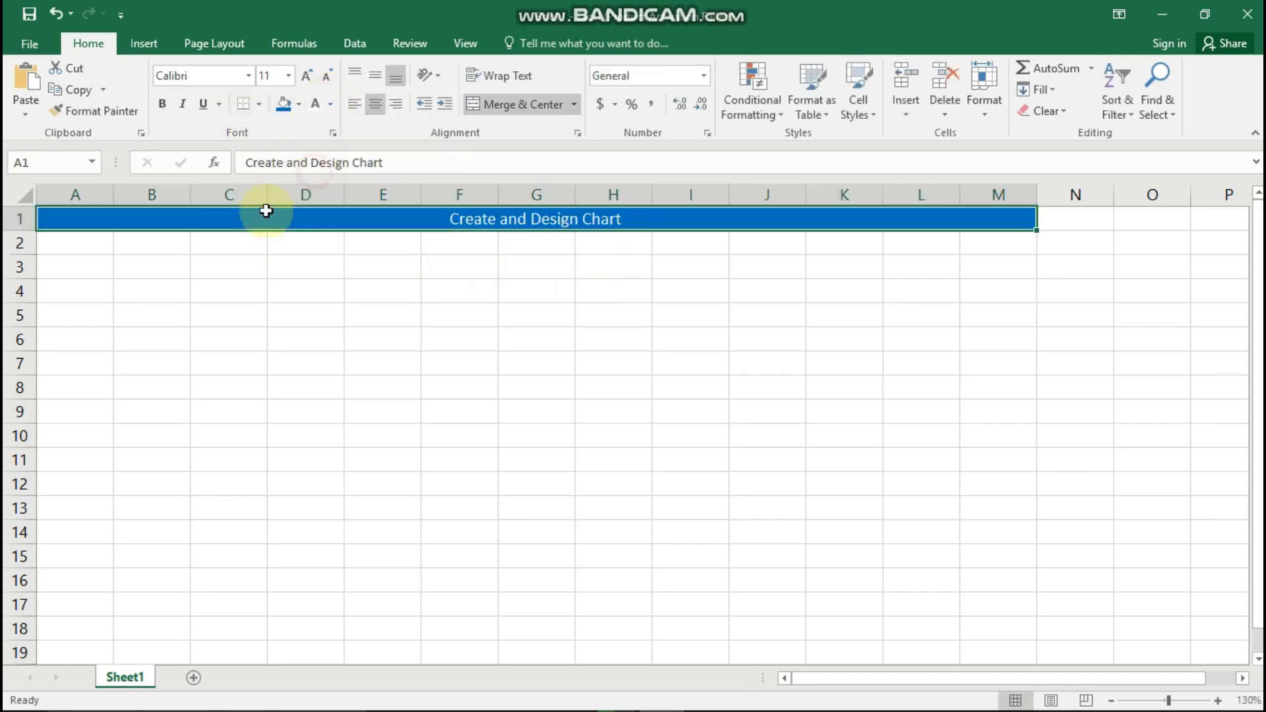
Step: Make the title in row 1 bold and set its font size to 24
click(163, 105)
click(288, 76)
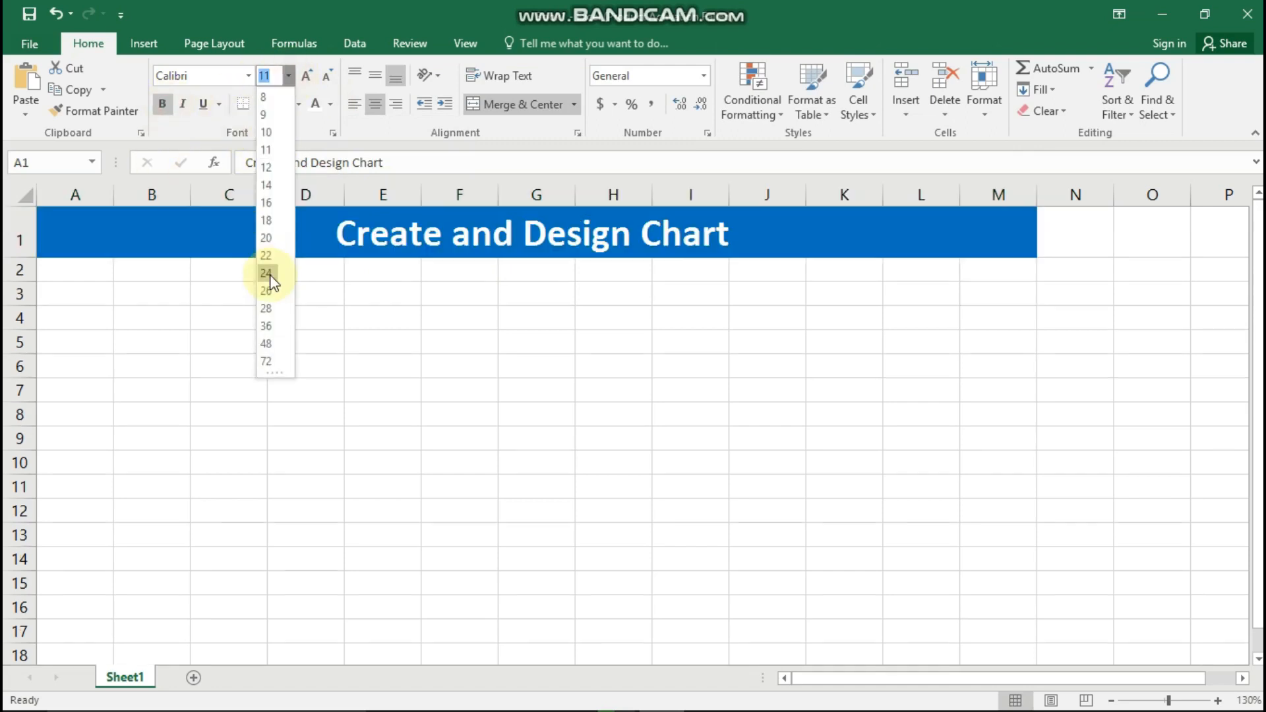
click(270, 273)
click(767, 390)
click(740, 270)
click(668, 241)
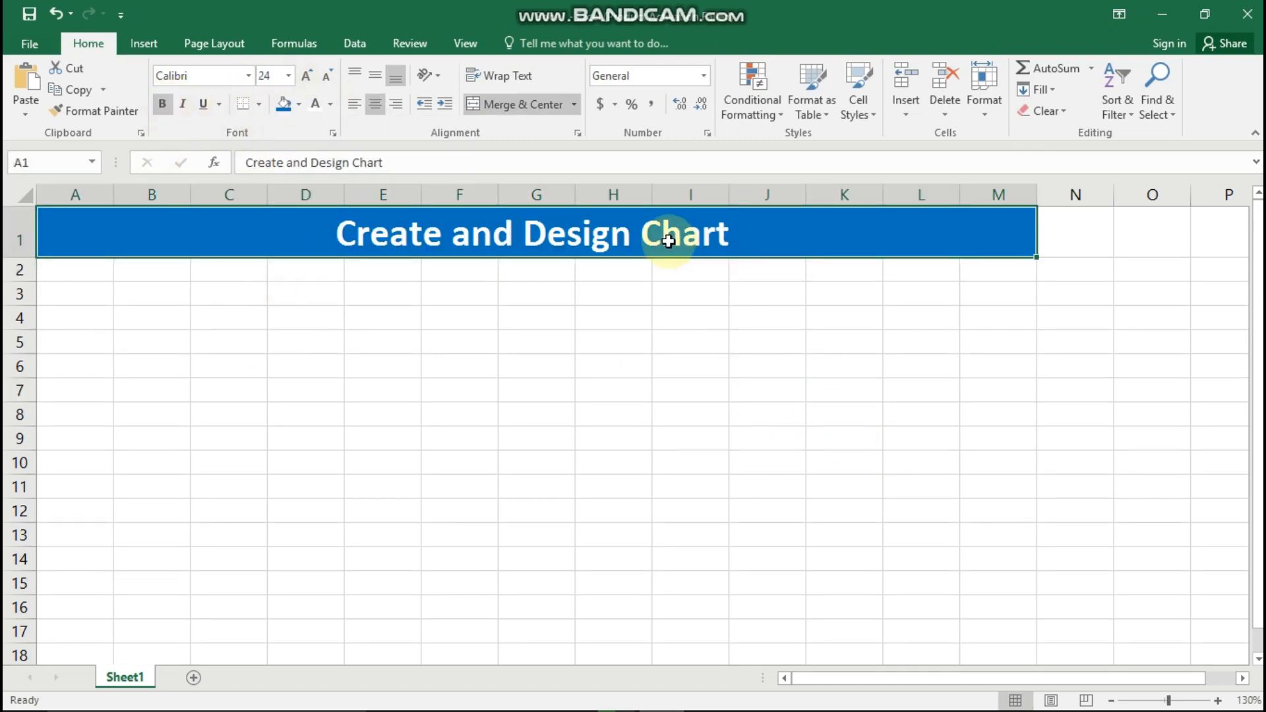
Step: Enter the column headings "Date:", "Type", "speed" and "example" in cells A3 to D3
click(220, 319)
click(85, 294)
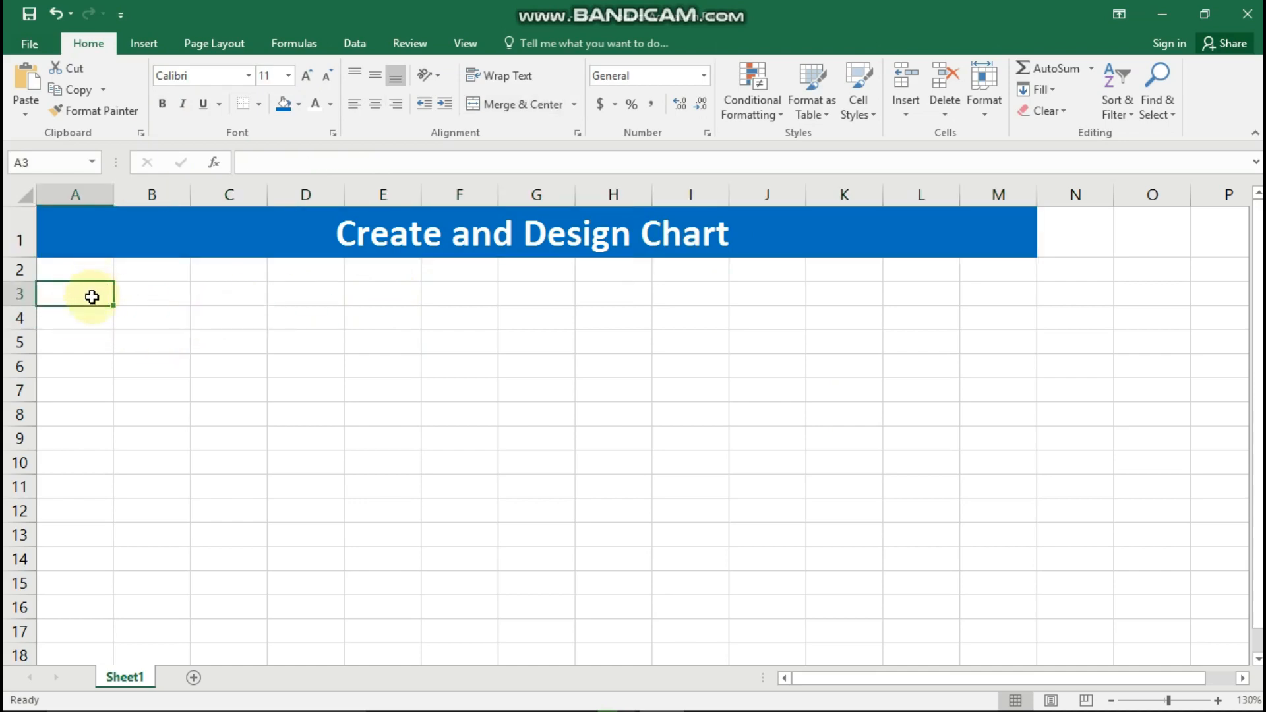
text(Date)
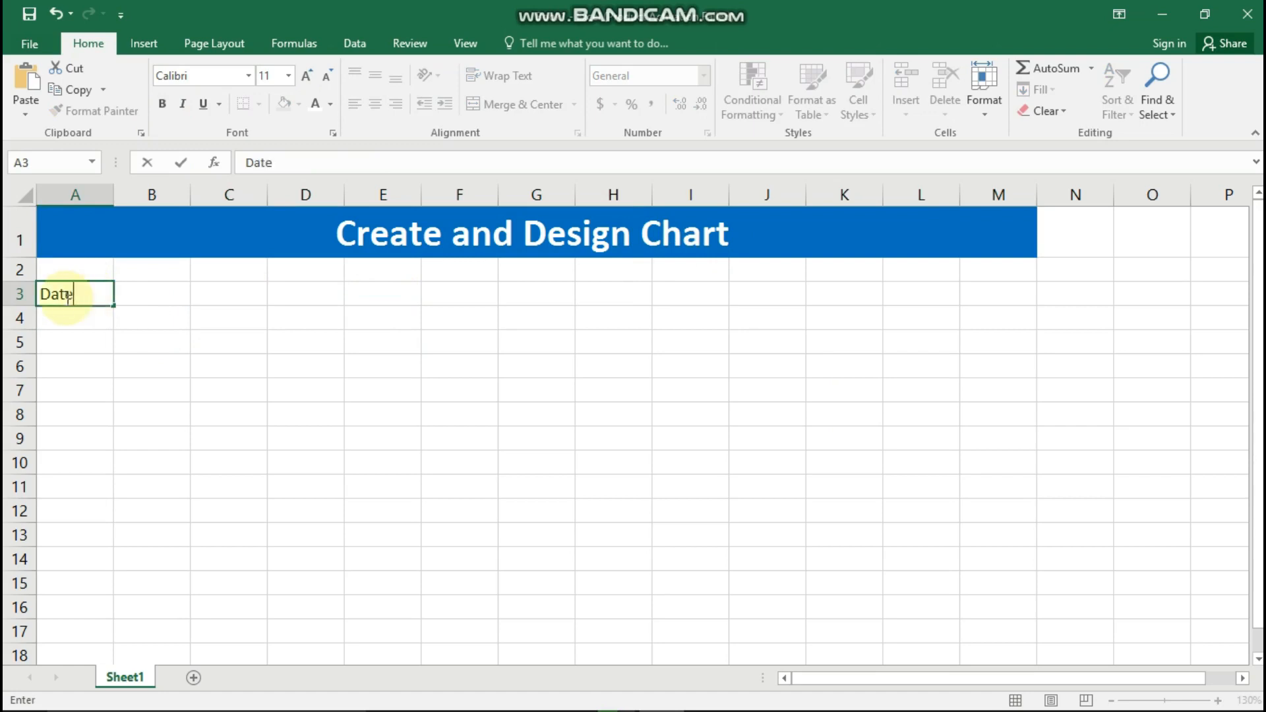
text(:)
click(155, 293)
text(Ty)
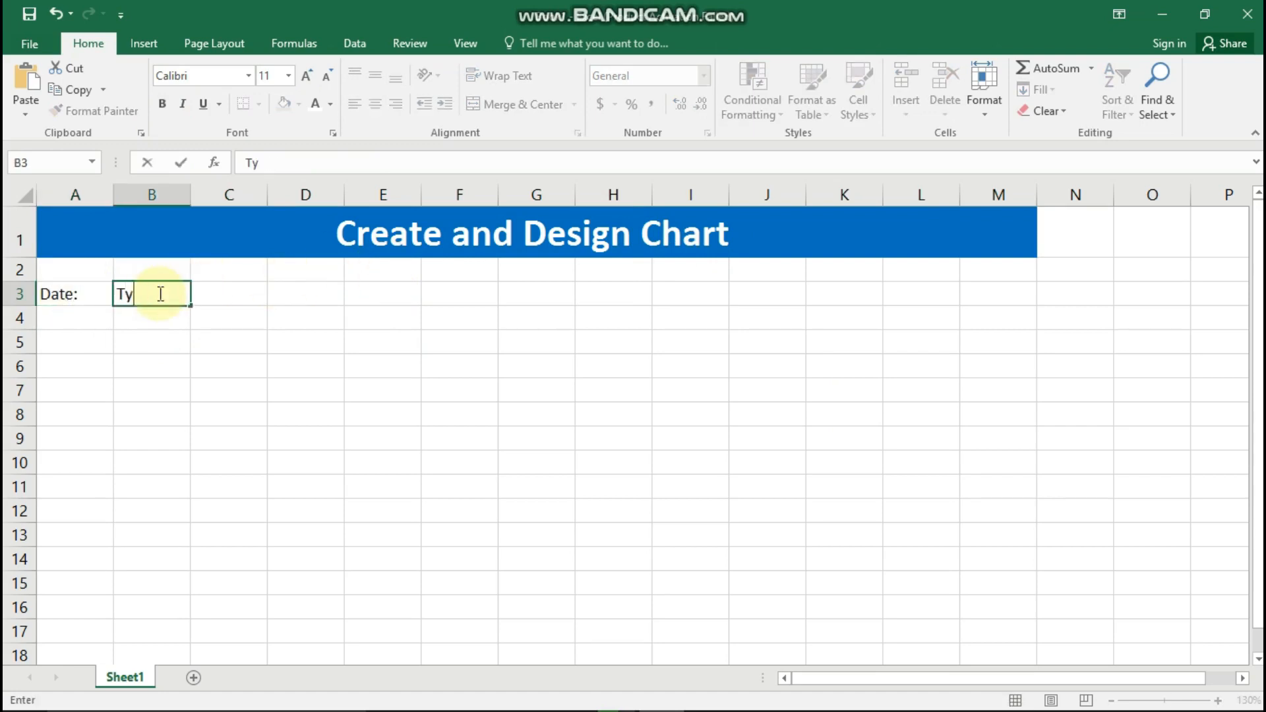
text(pe)
click(236, 297)
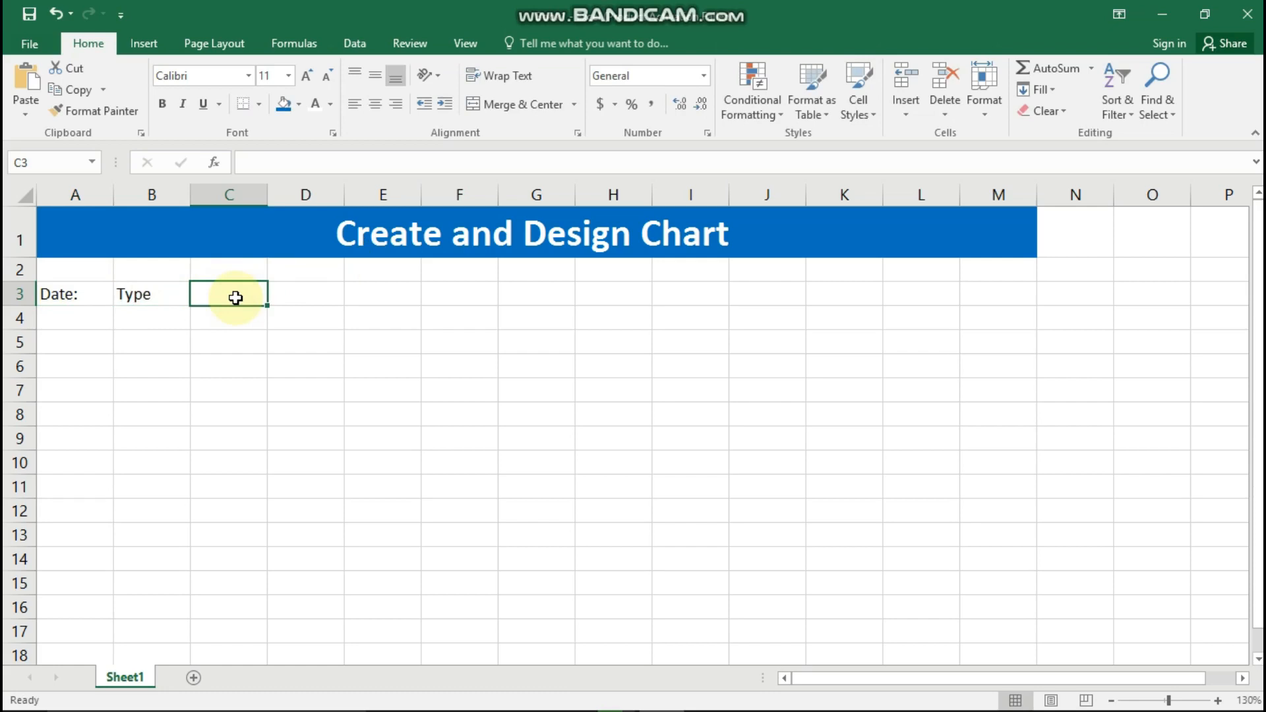
text(speed)
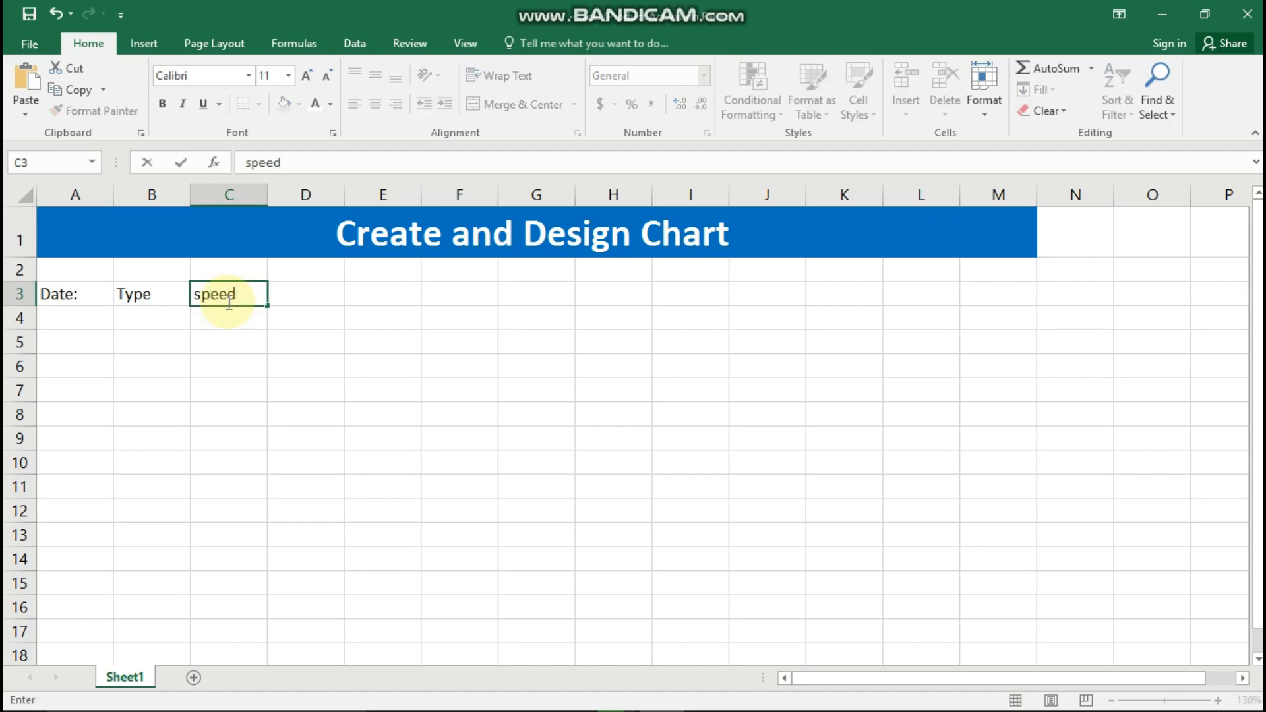
key(Tab)
text(exampl)
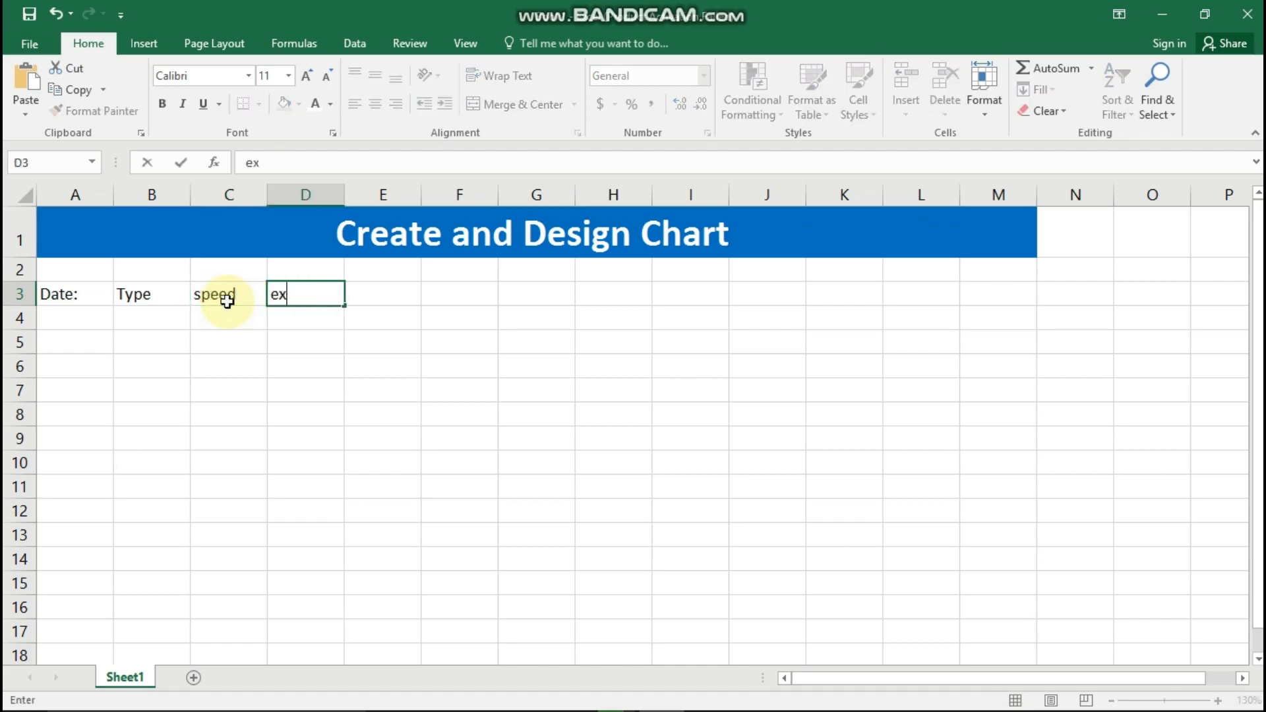
Step: Enter the numbers 1 through 10 in cells A4 to A13 under the Date heading
click(91, 325)
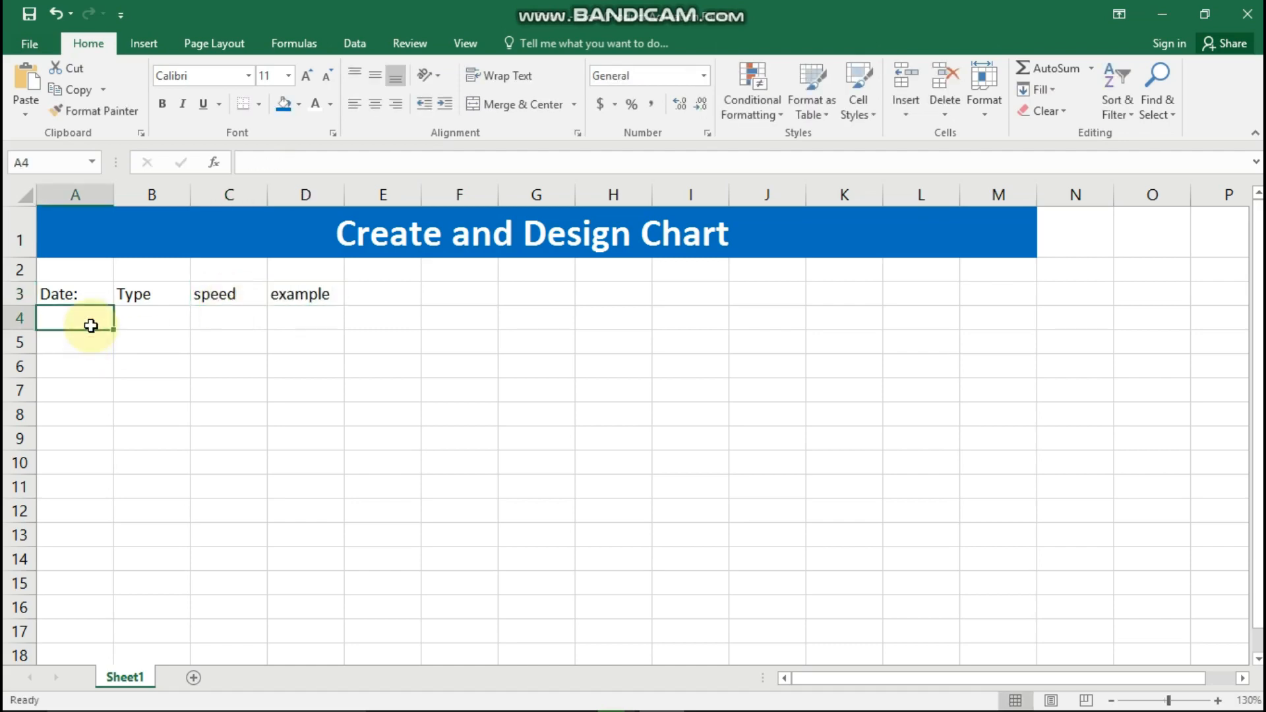
text(1)
key(Return)
text(2)
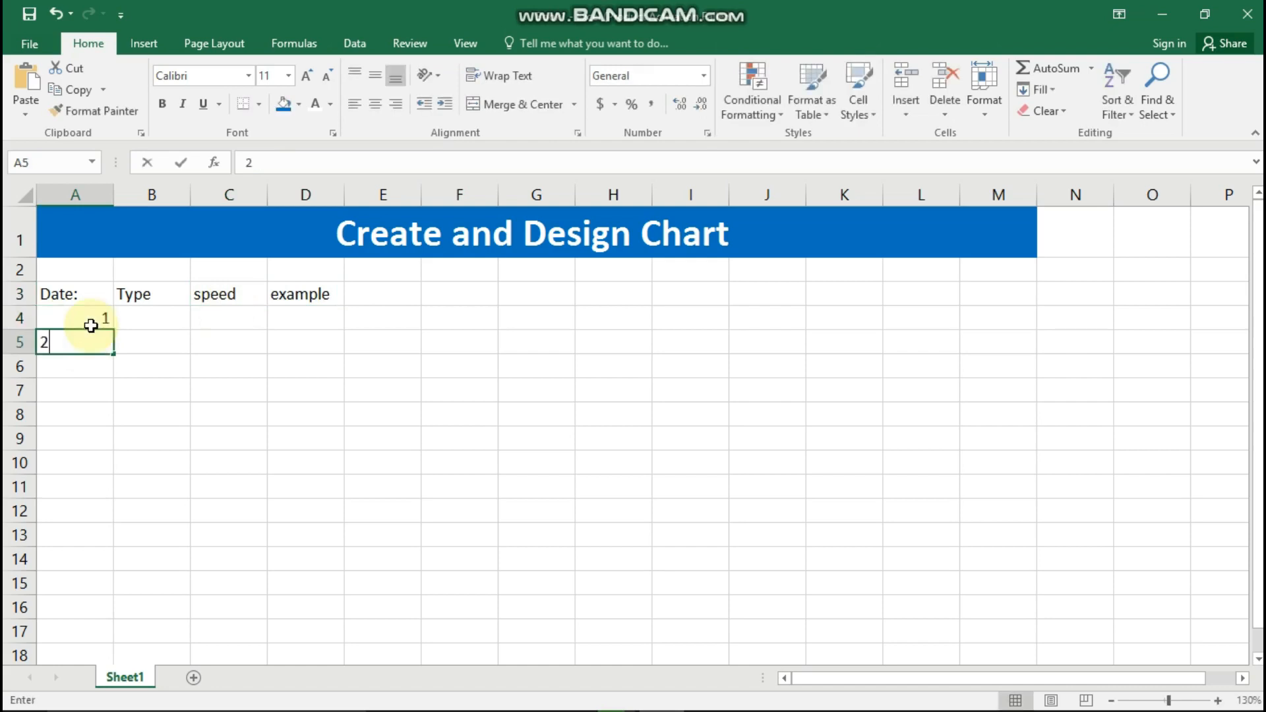
key(Return)
text(3)
key(Return)
text(4)
key(Return)
text(5)
key(Return)
key(Return)
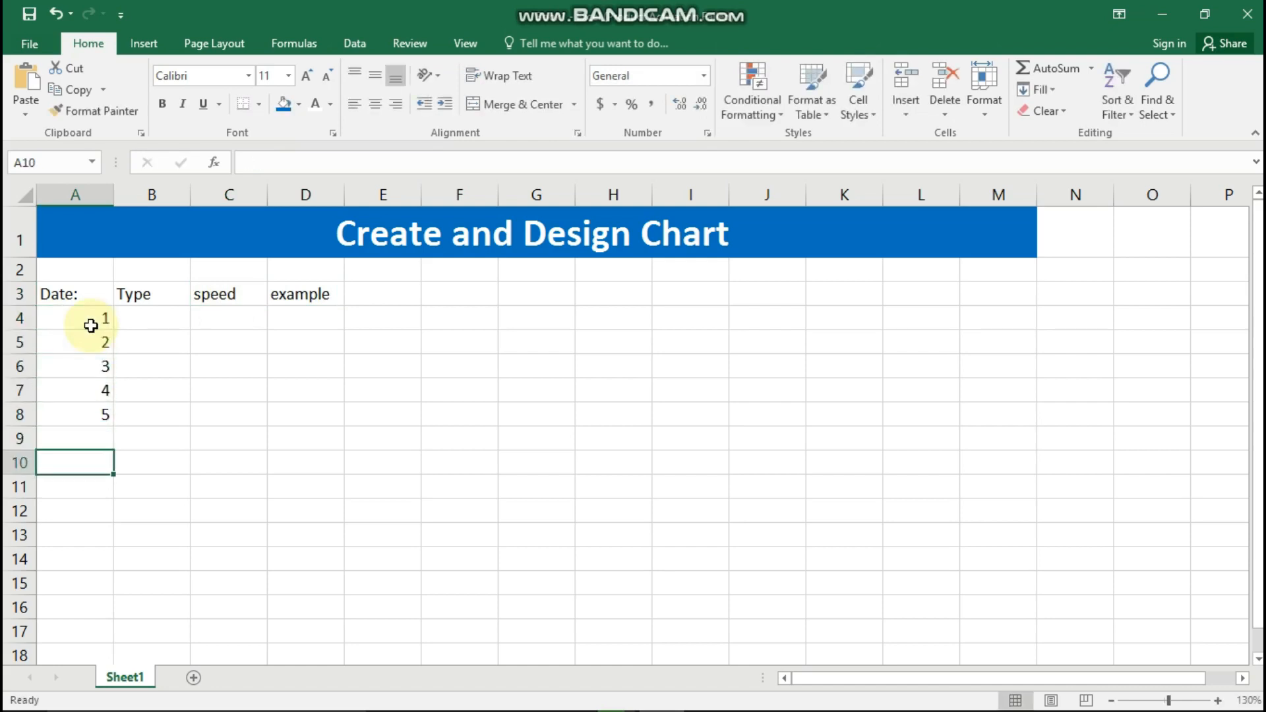
key(Up)
text(6)
key(Return)
text(7)
key(Return)
key(Return)
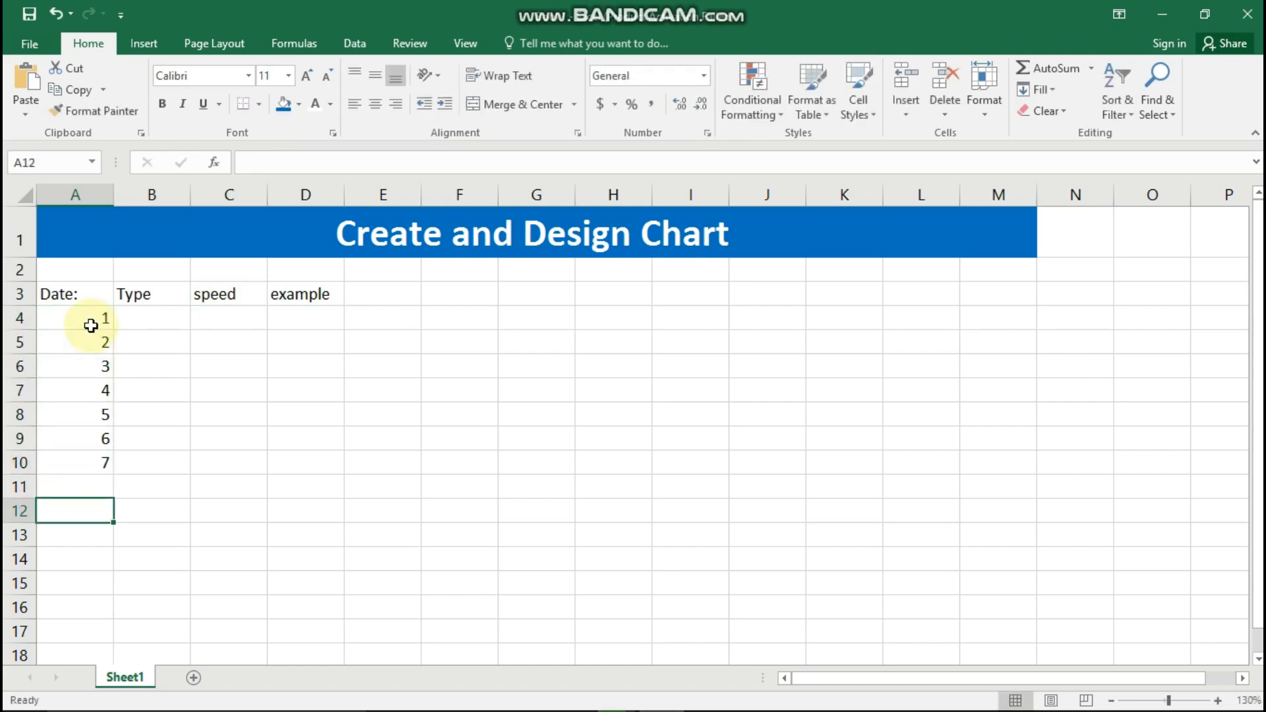
key(Up)
text(8)
key(Return)
text(9)
key(Return)
text(0)
key(Return)
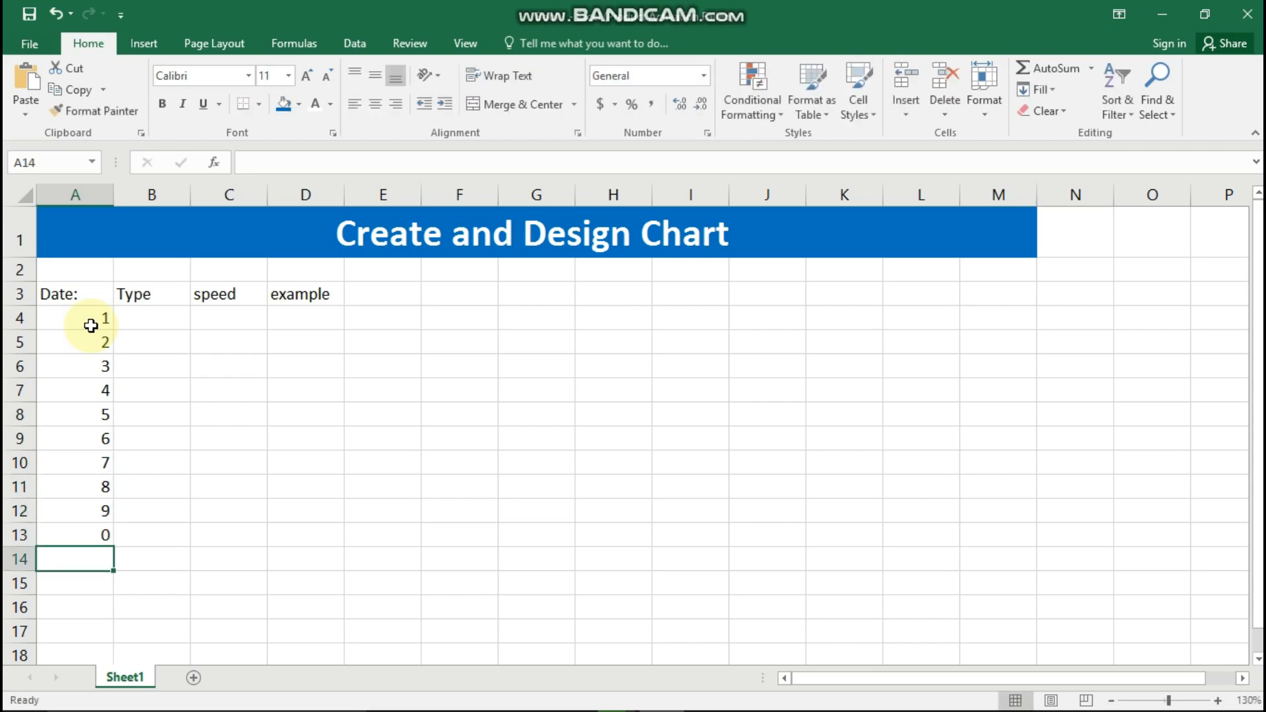
key(Up)
text(\10)
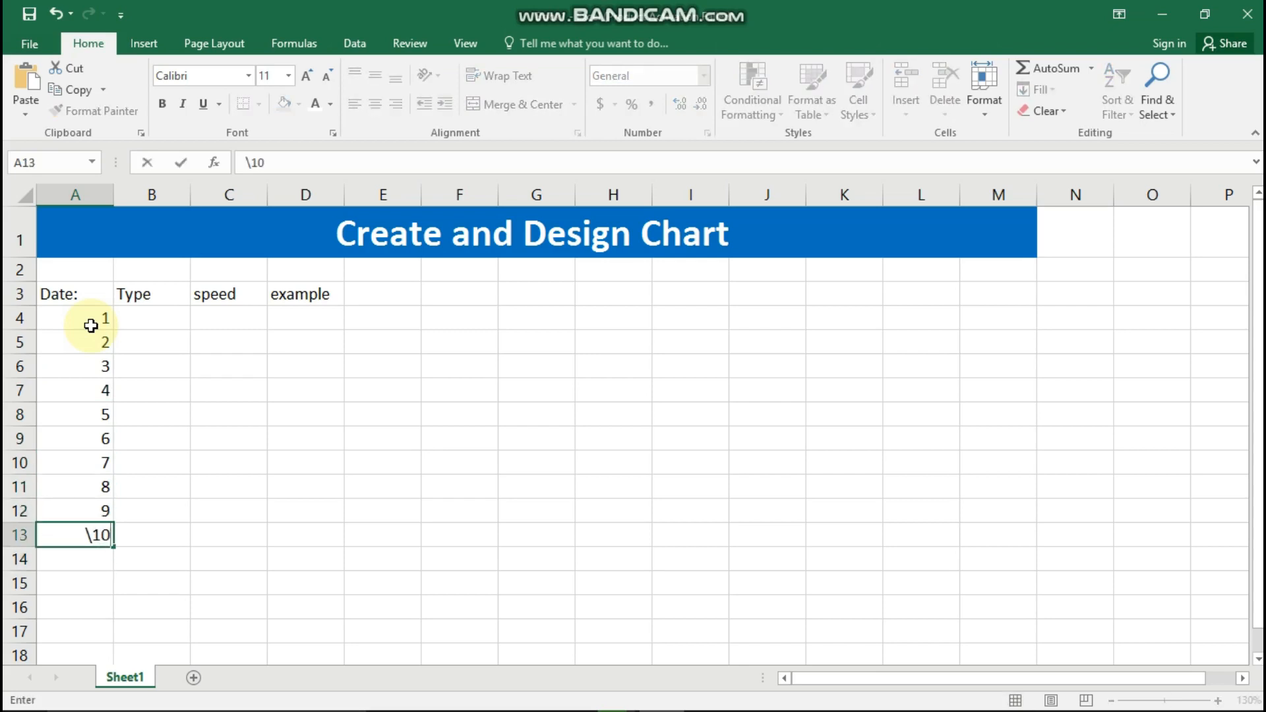
key(BackSpace)
key(BackSpace)
key(BackSpace)
text(10)
Step: Left-align the numbers in cells A4 to A13
ctrl+click(92, 319)
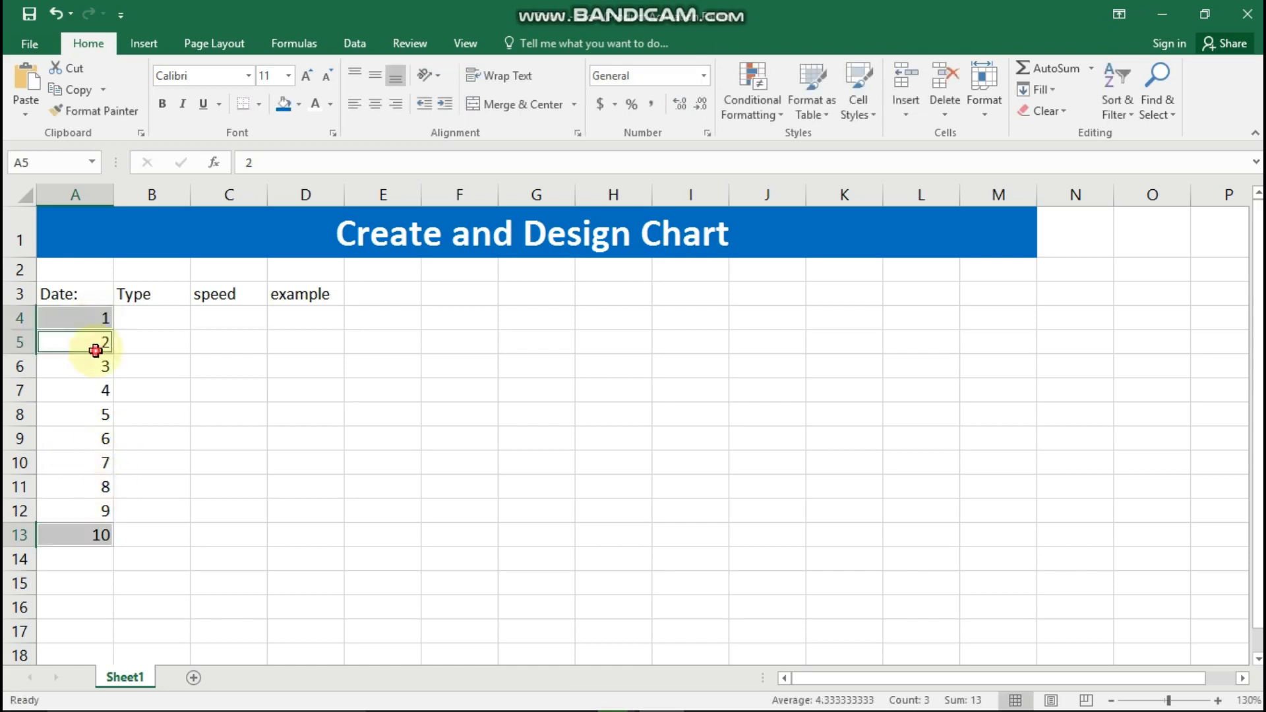
ctrl+click(92, 342)
ctrl+click(92, 366)
ctrl+click(95, 391)
ctrl+click(94, 414)
ctrl+click(94, 438)
ctrl+click(94, 462)
ctrl+click(92, 487)
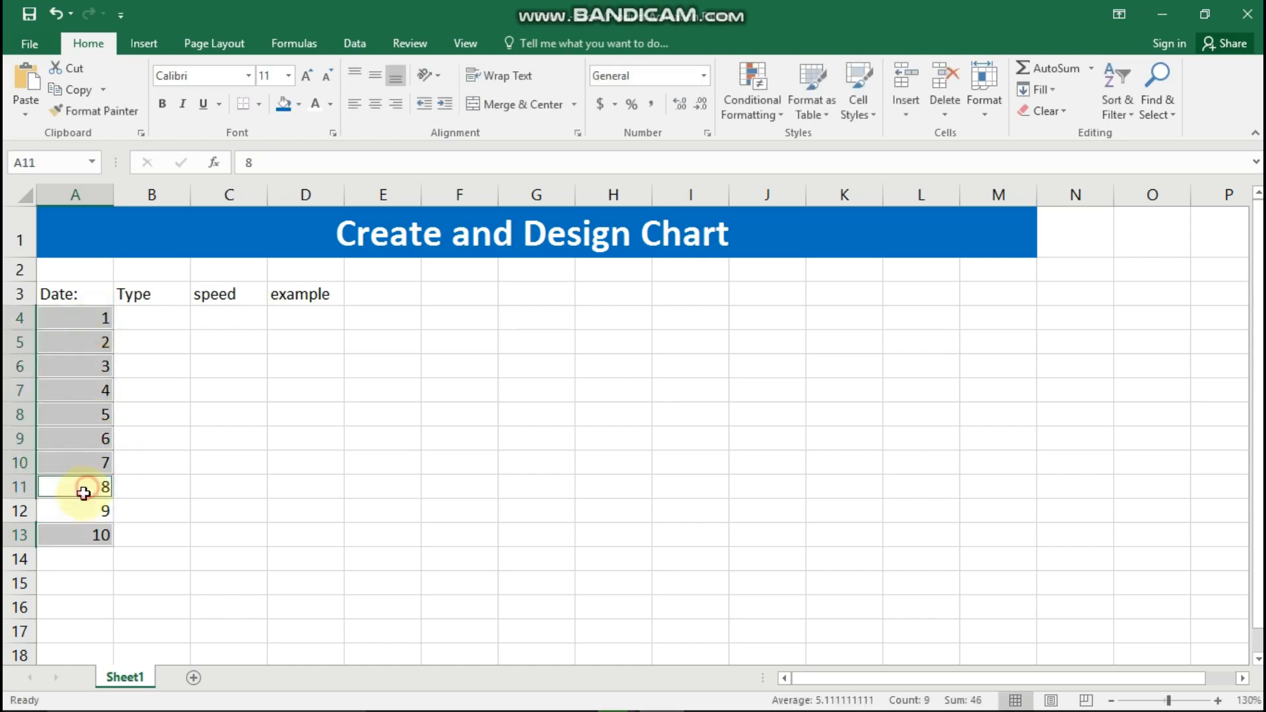
ctrl+click(93, 510)
click(355, 104)
Step: Enter "Good" in B4 and fill it down the Type column to B13
click(163, 319)
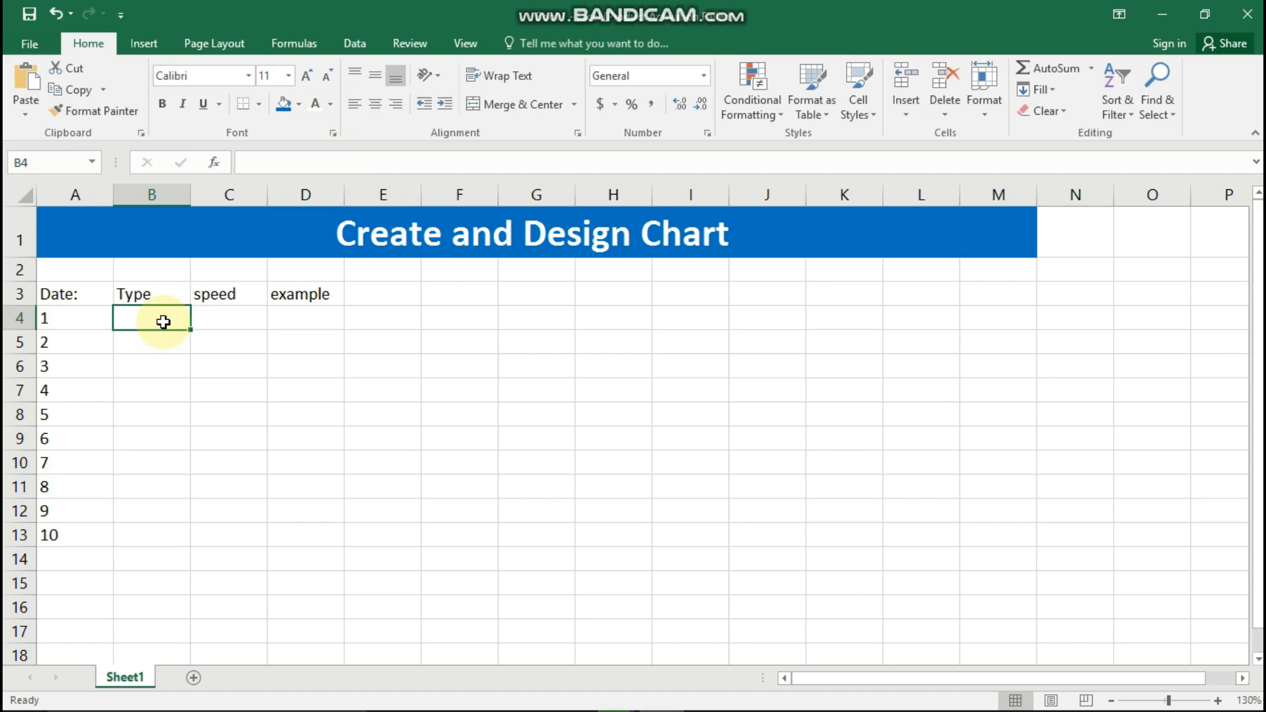
text(Goo)
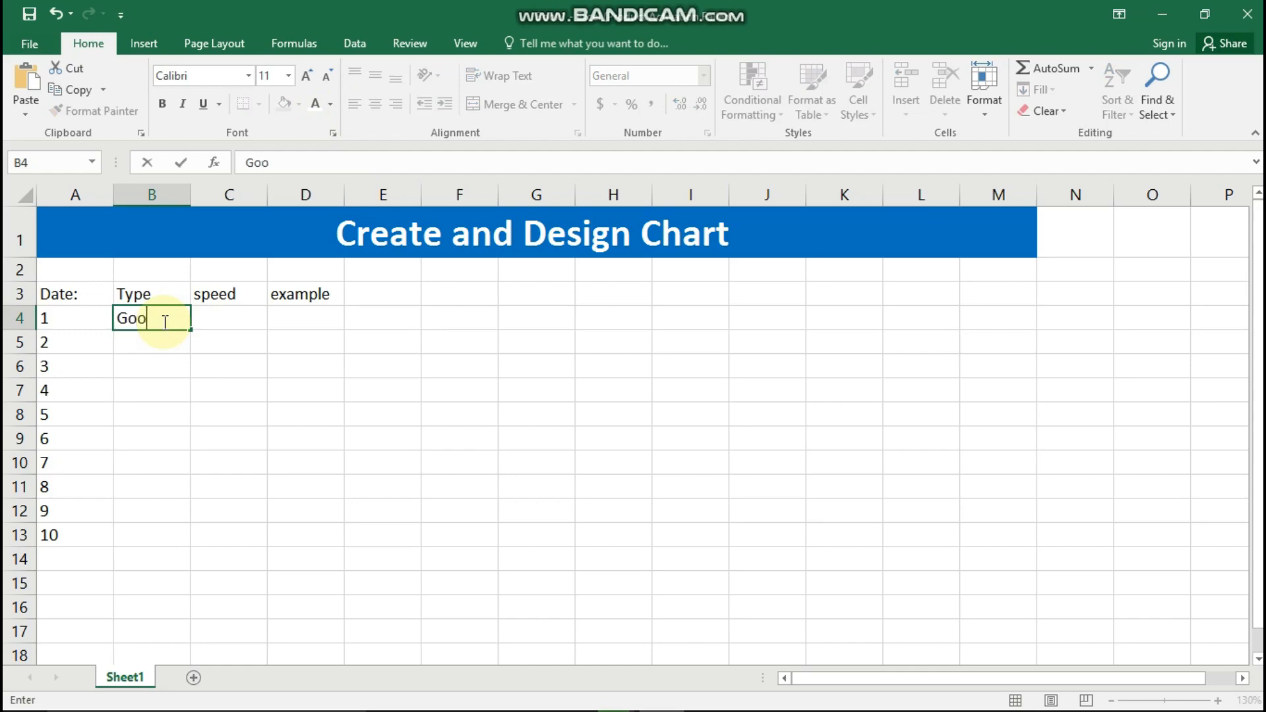
text(d)
key(Return)
click(163, 322)
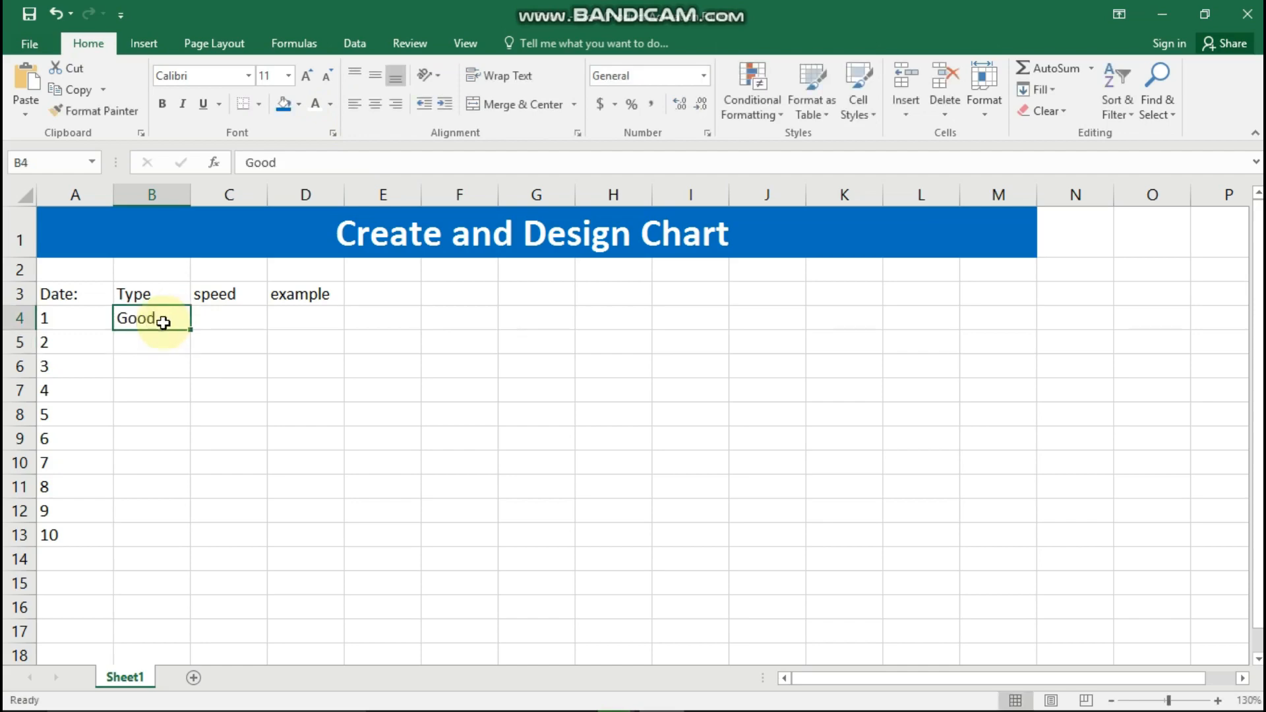
drag(190, 329, 170, 541)
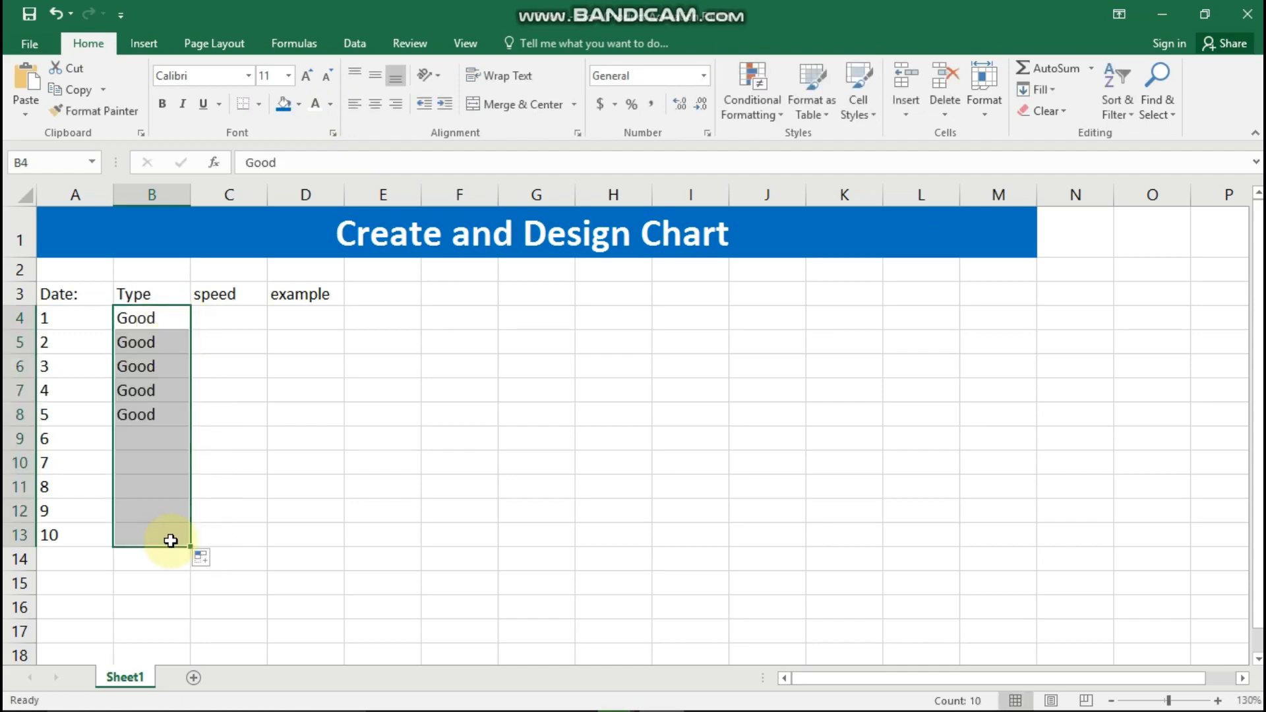
Step: Enter the speed values 80, 60, 50, 40, 30, 20, 25, 46, 55 and 82 in cells C4 to C13
click(235, 325)
text(No)
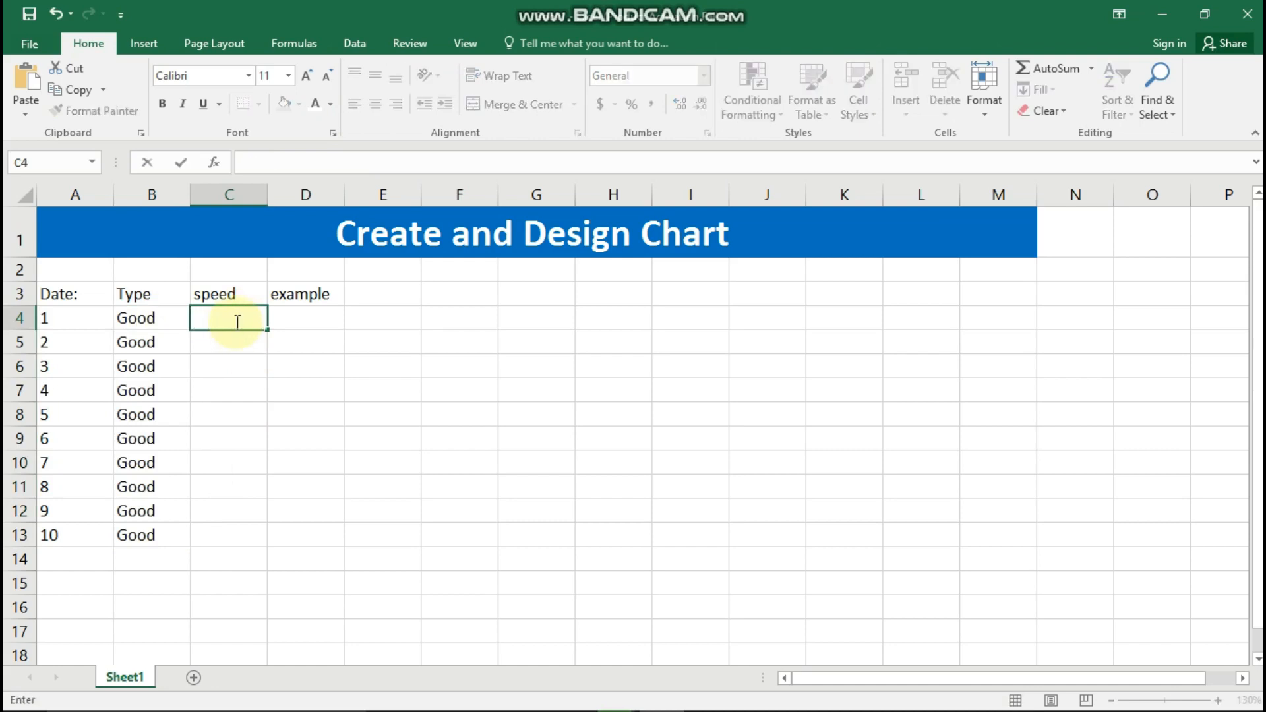
key(Return)
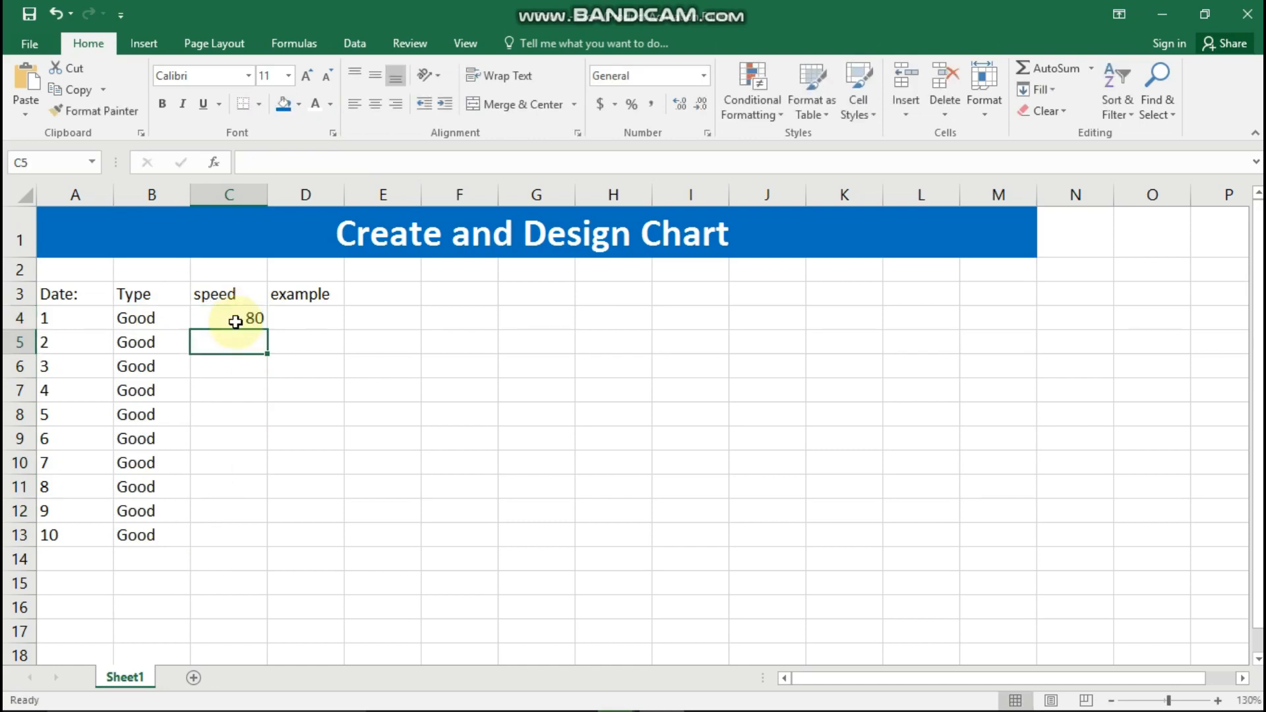
text(60)
key(Return)
text(50)
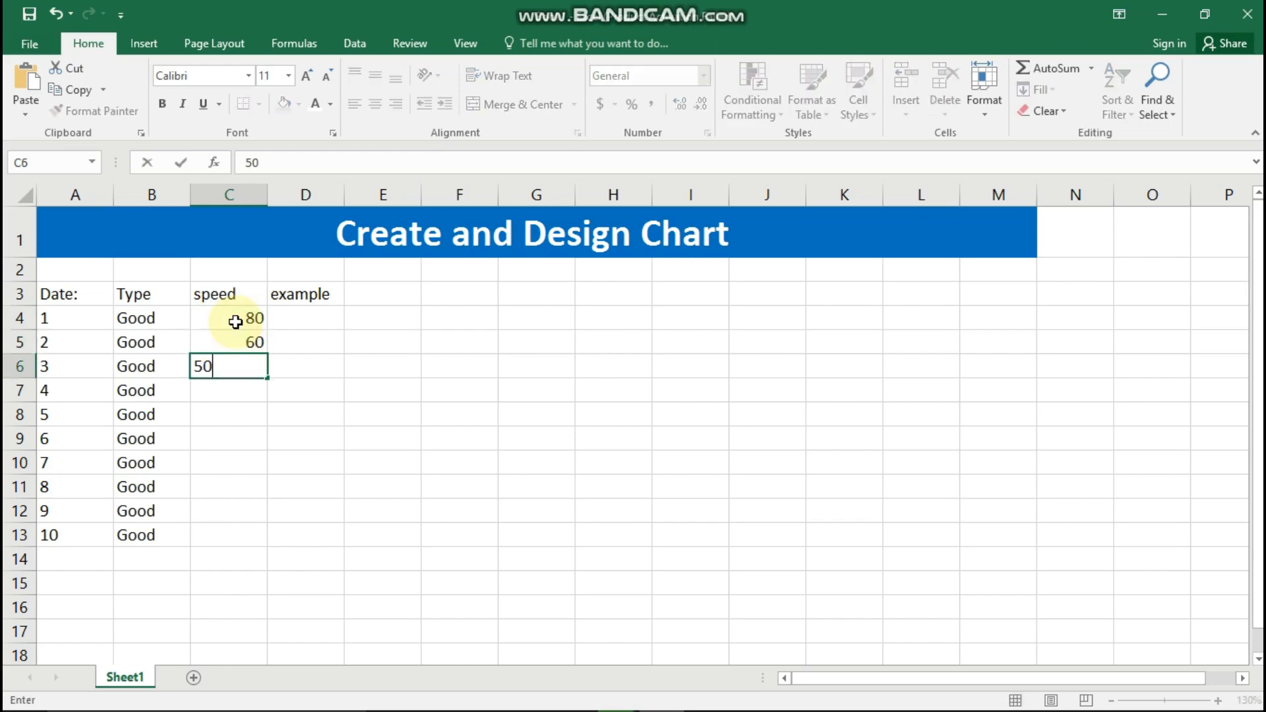
key(Return)
text(40)
key(Return)
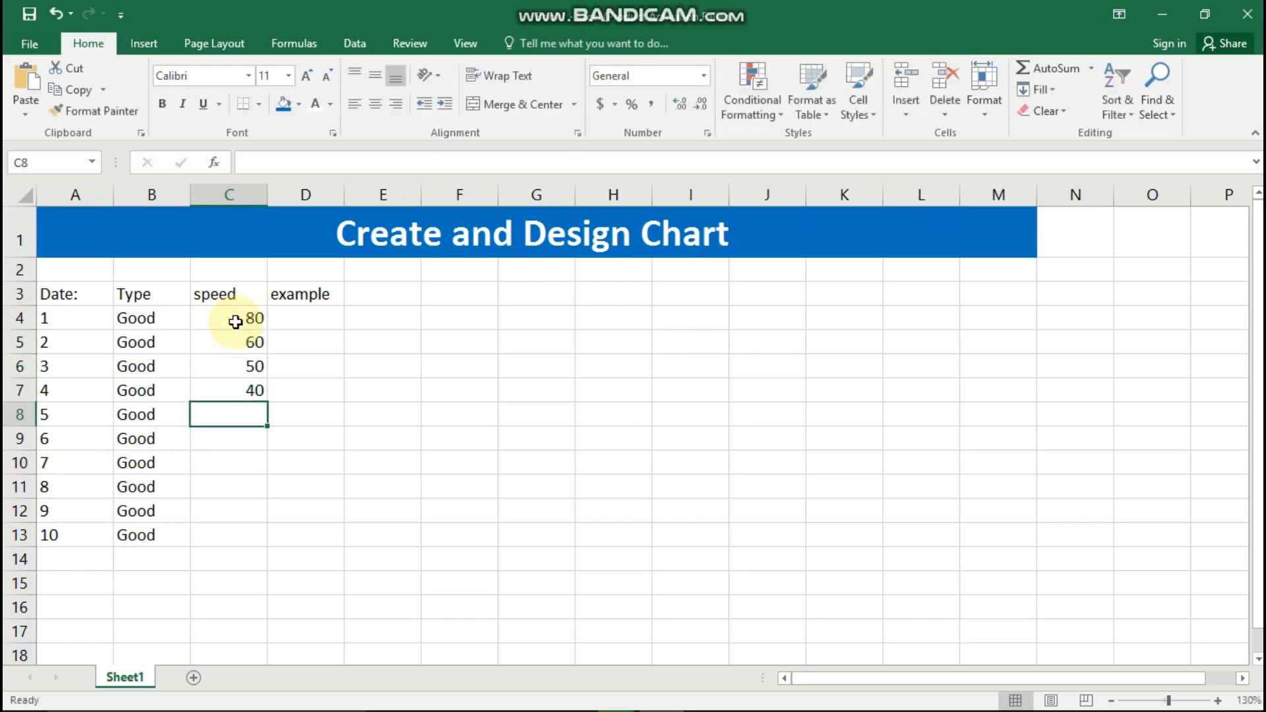
text(30)
key(Return)
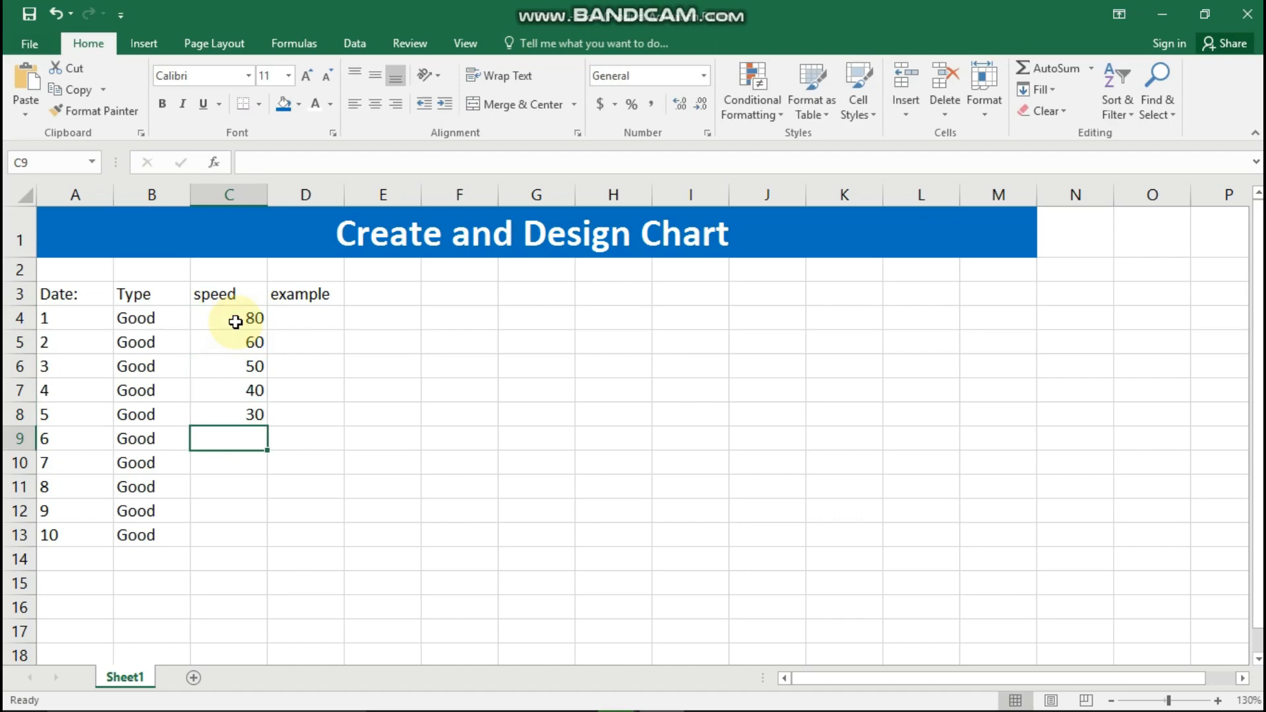
text(20)
key(Return)
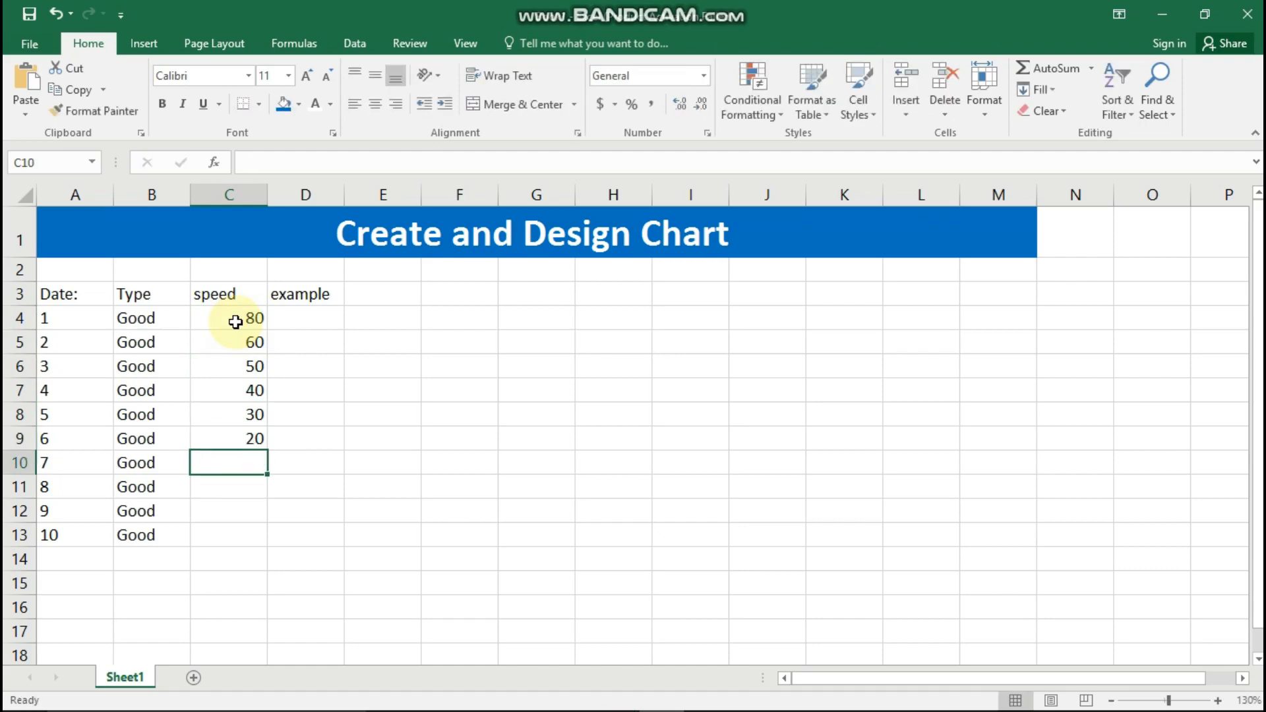
text(25)
key(Return)
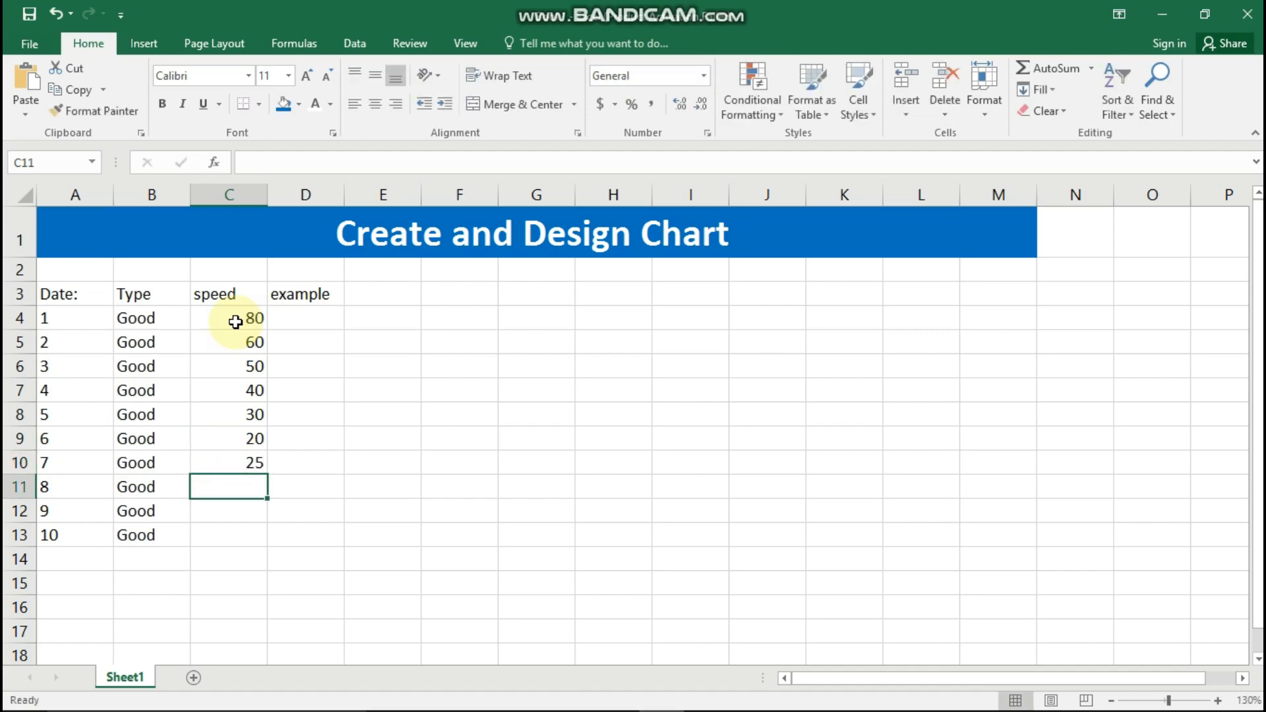
key(Up)
key(Down)
text(4)
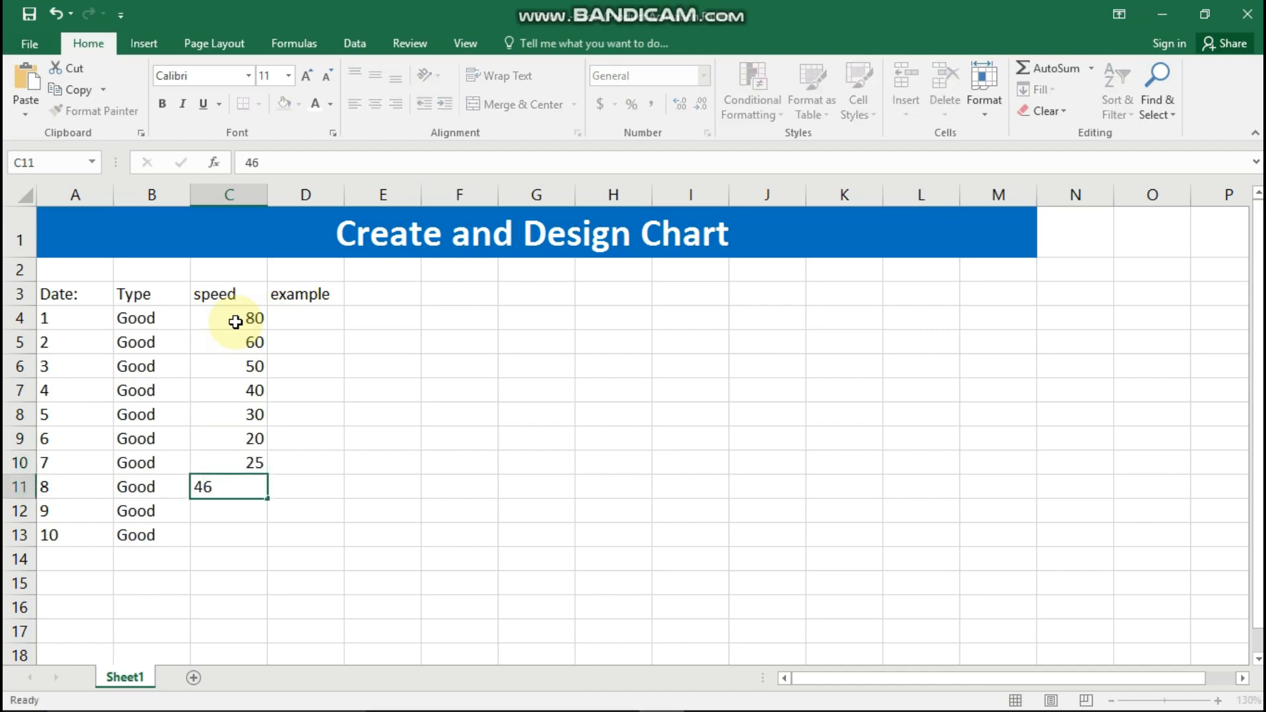
key(Return)
text(55)
key(Return)
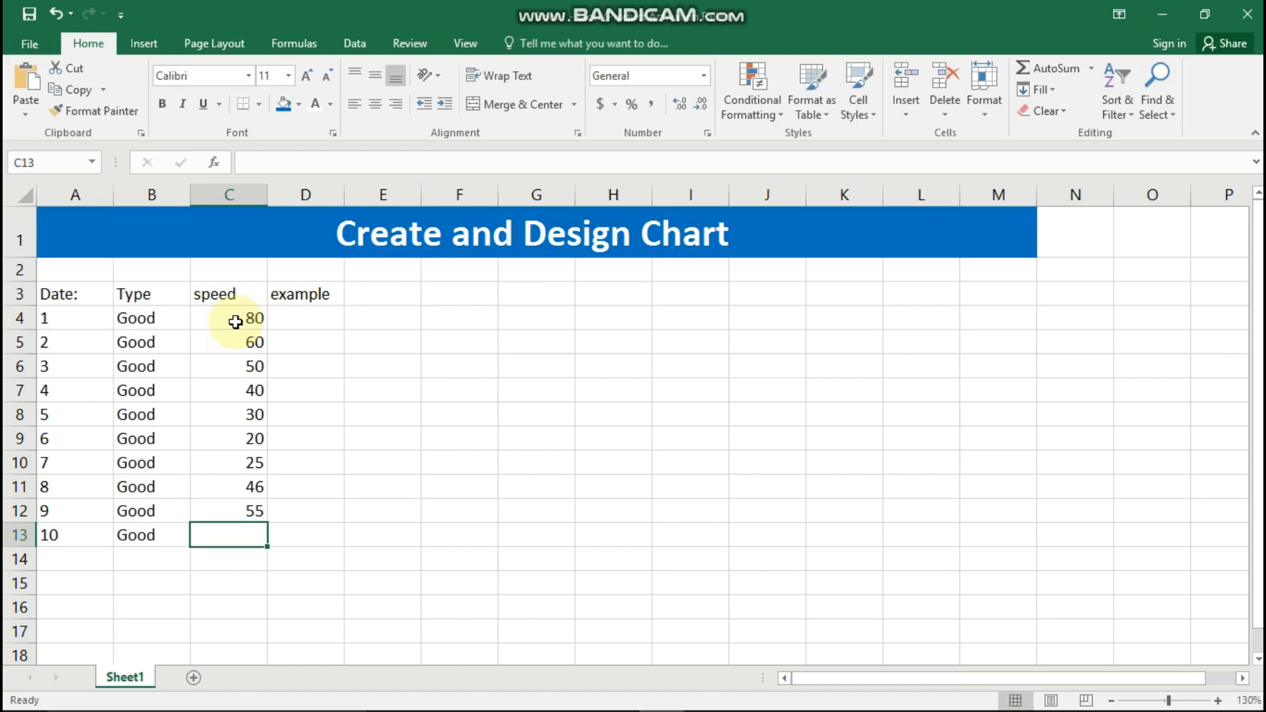
text(82)
key(Return)
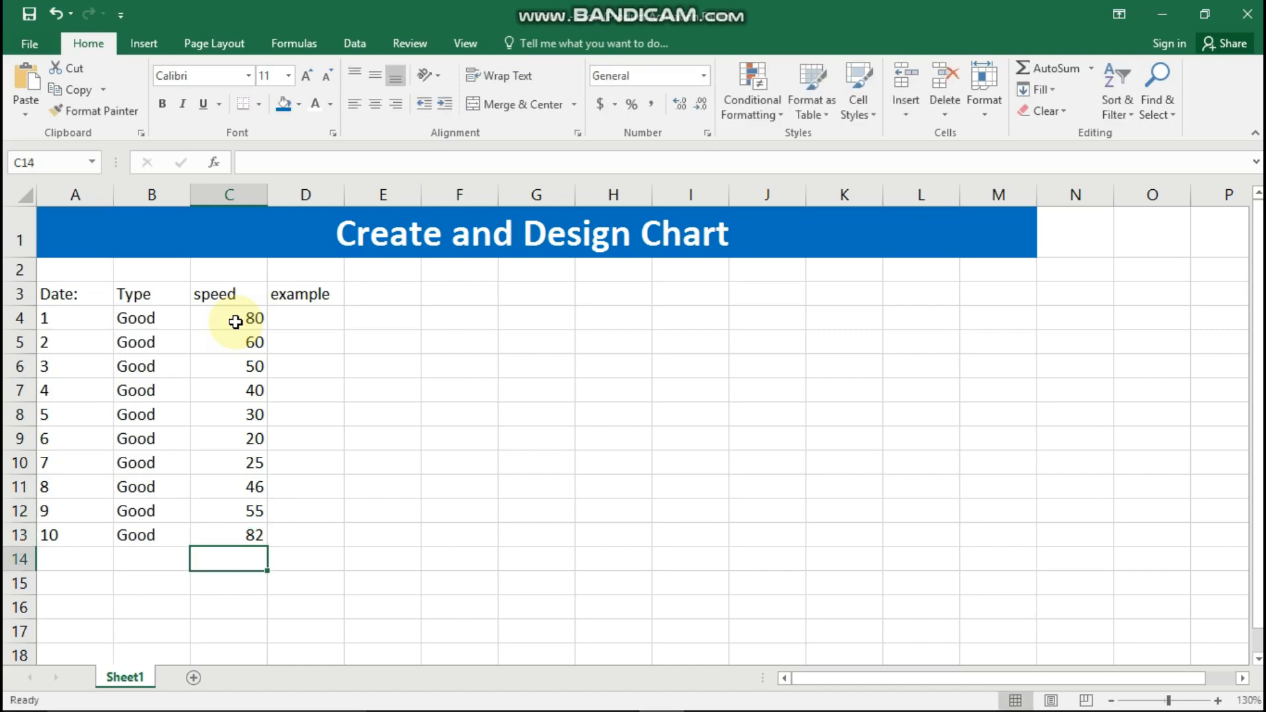
Step: Enter 100 in D4 and D5 and fill it down the example column to D13
click(317, 316)
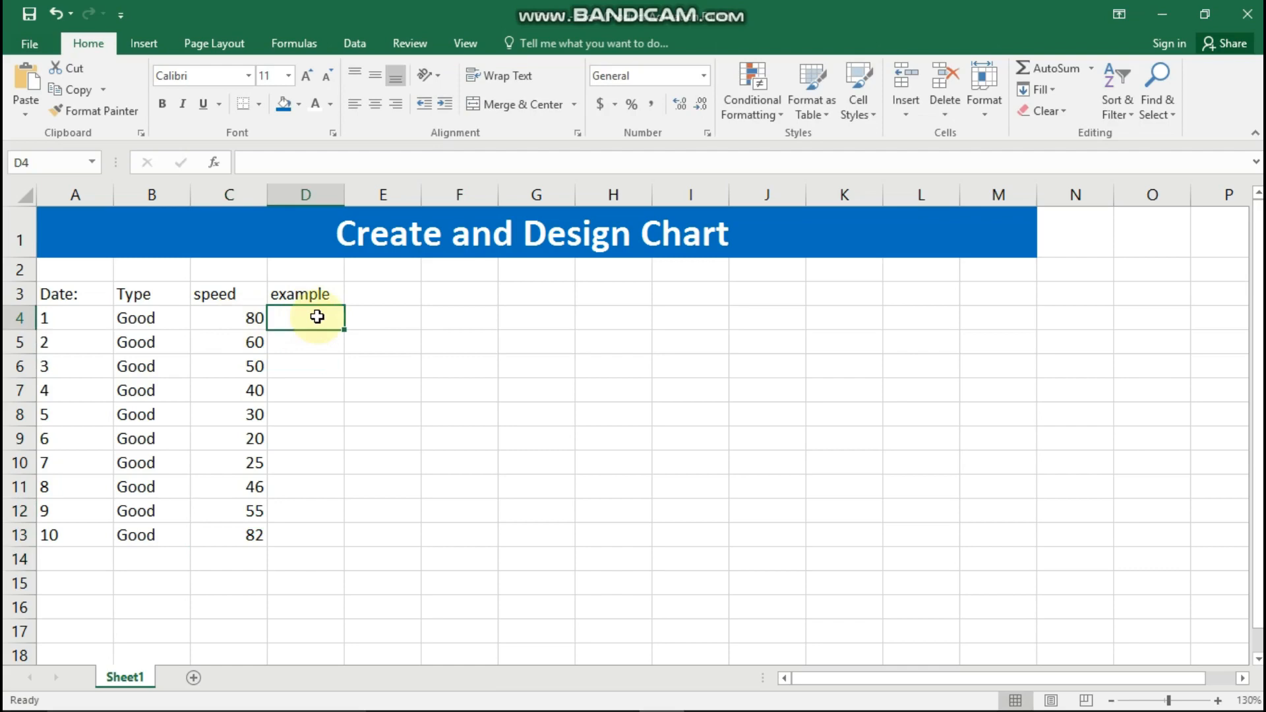
text(1000)
key(Return)
text(100)
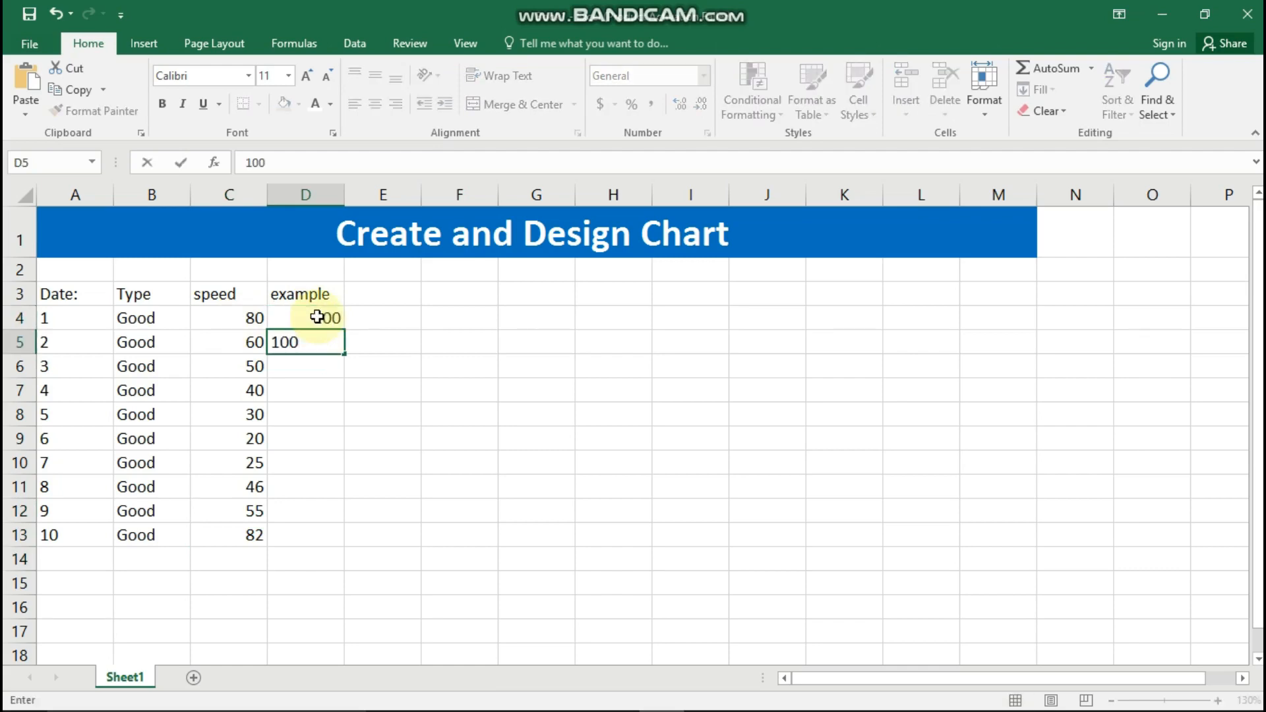
key(Return)
click(334, 349)
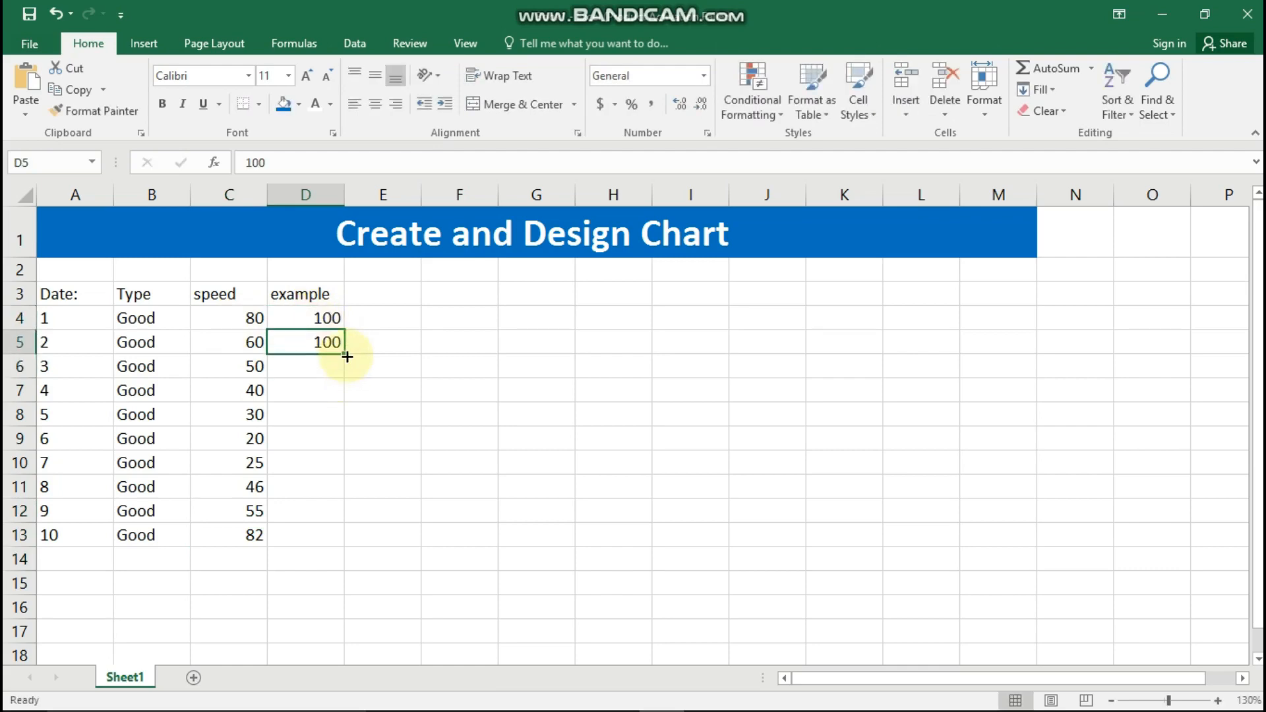
drag(347, 356, 344, 557)
click(389, 348)
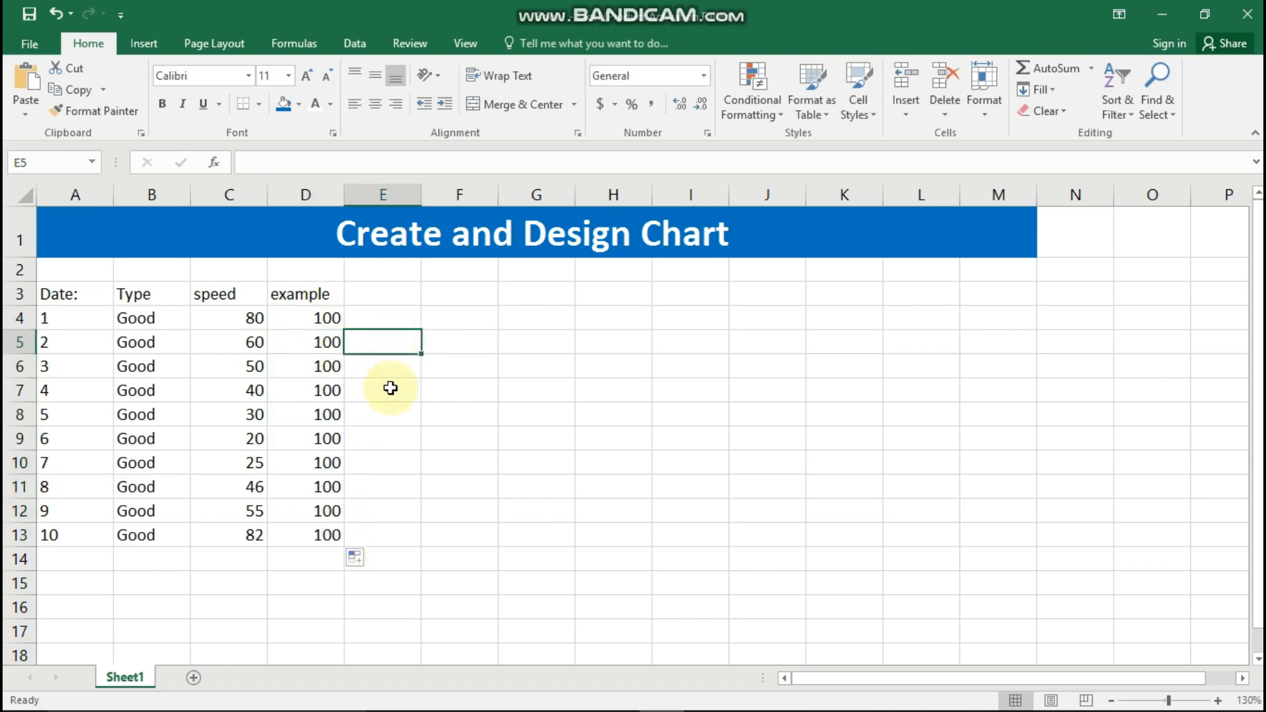
click(402, 388)
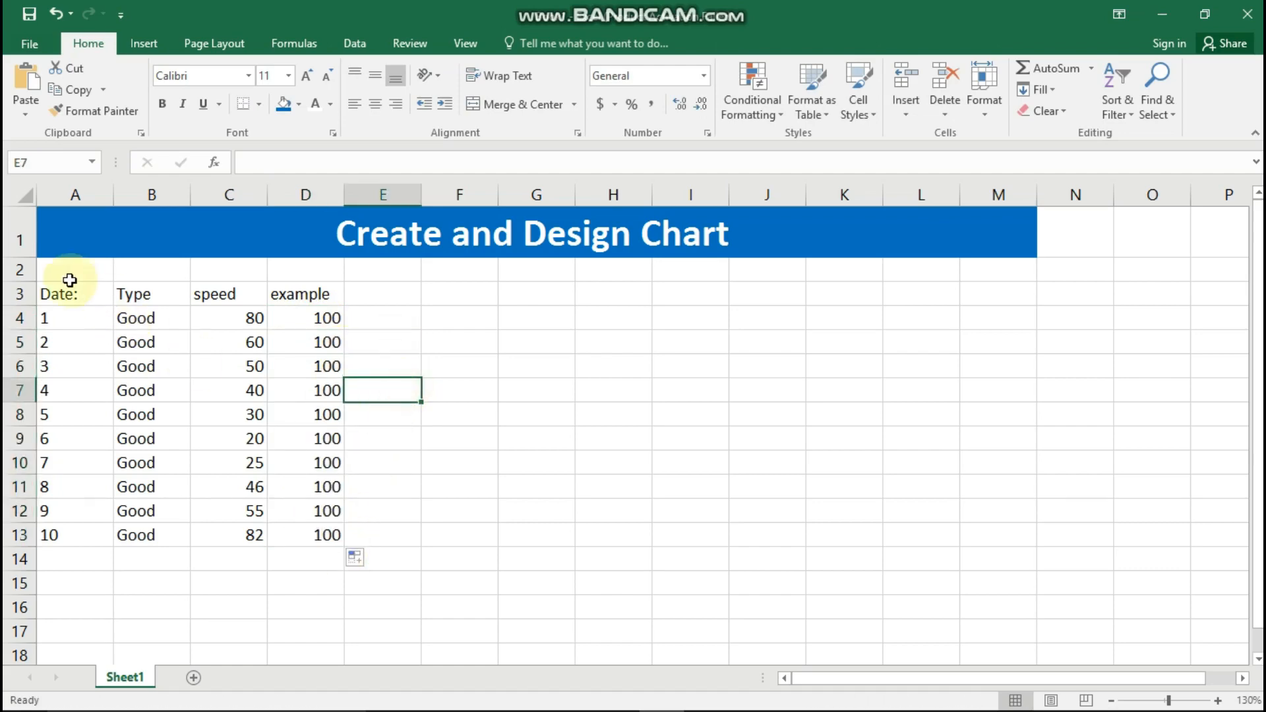
Step: Make the Date, Type, speed and example headings in A3 to D3 bold
click(70, 283)
click(163, 104)
click(142, 293)
click(162, 103)
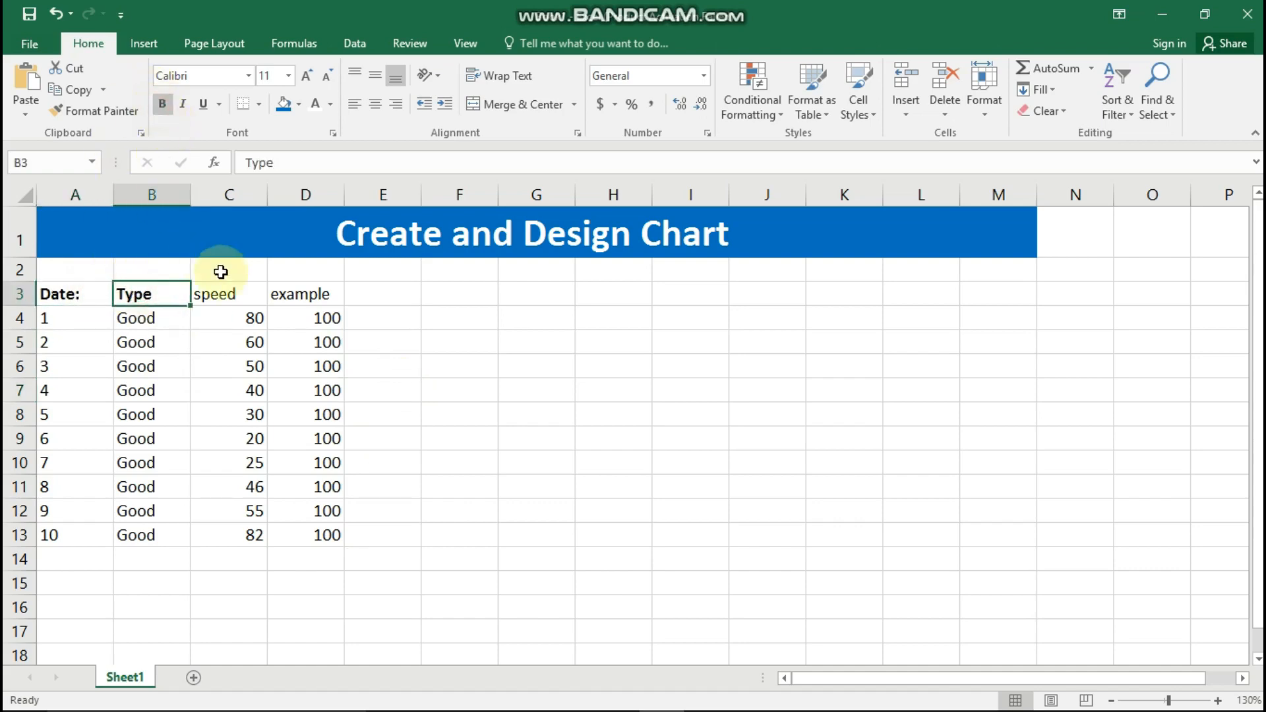
click(220, 294)
click(163, 104)
click(306, 294)
click(162, 103)
click(536, 414)
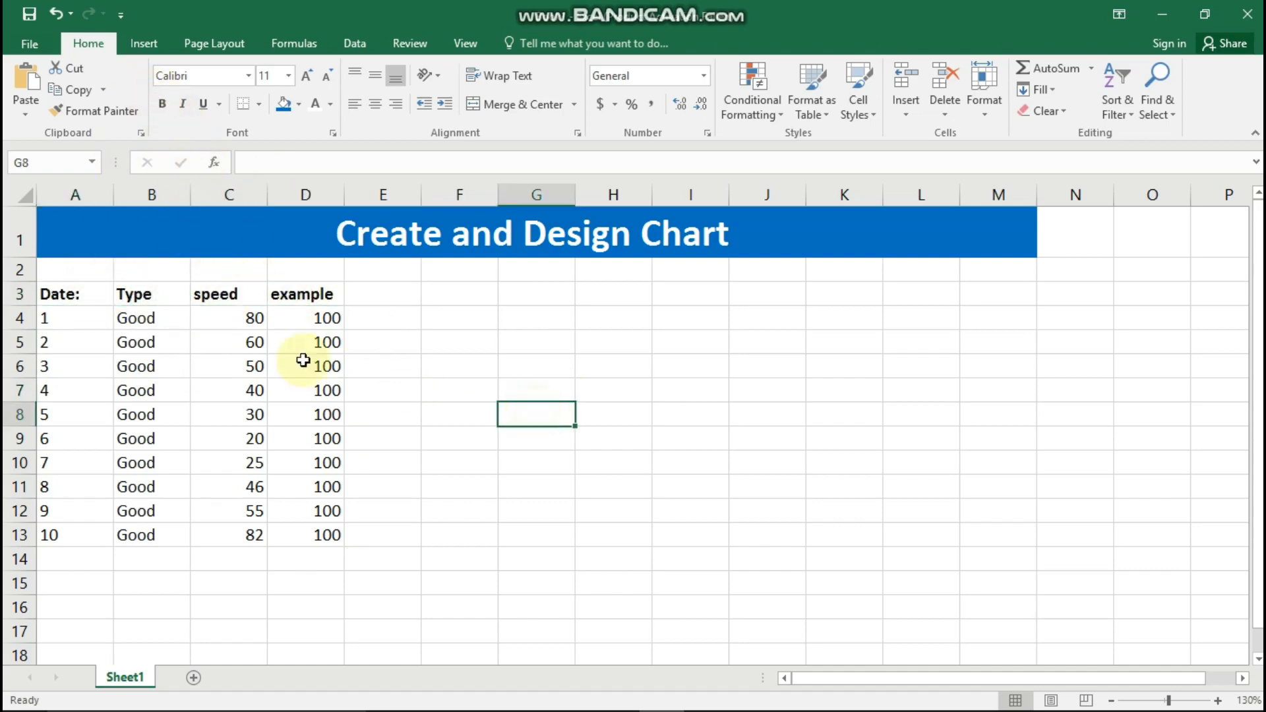
Step: Fill the heading cells A3 to D3 with the standard yellow color
click(62, 292)
click(298, 103)
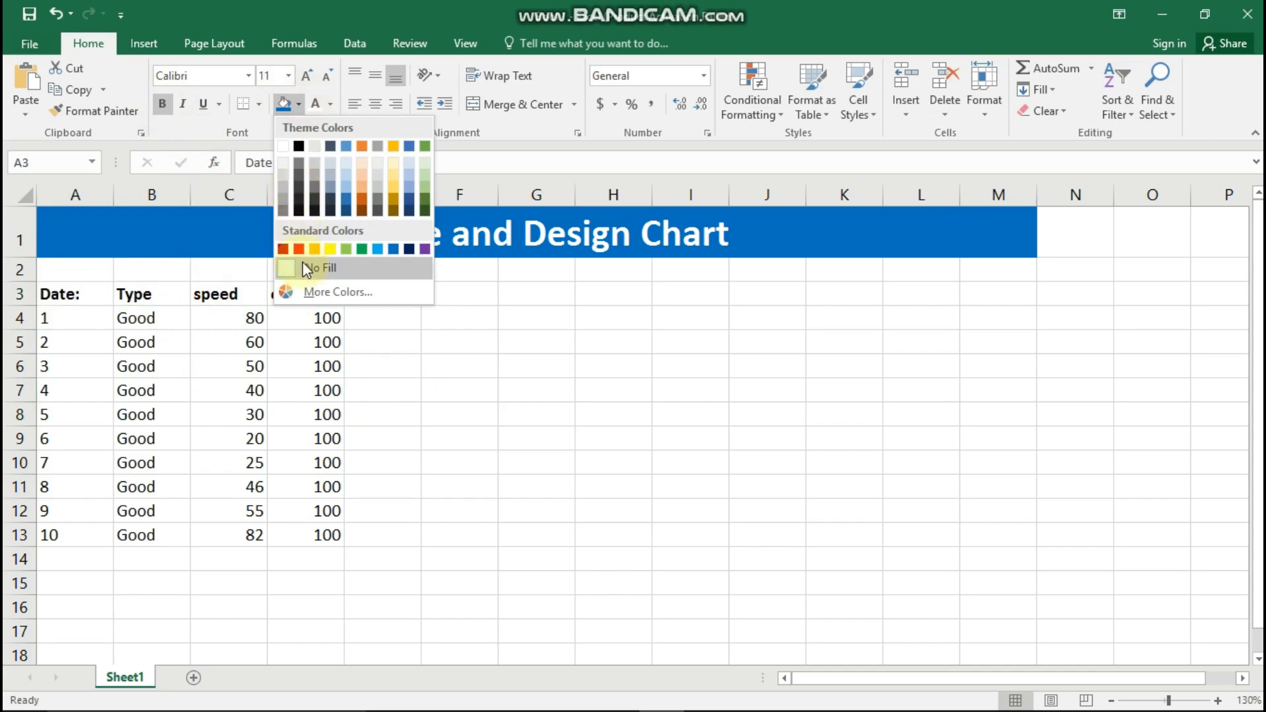
click(315, 248)
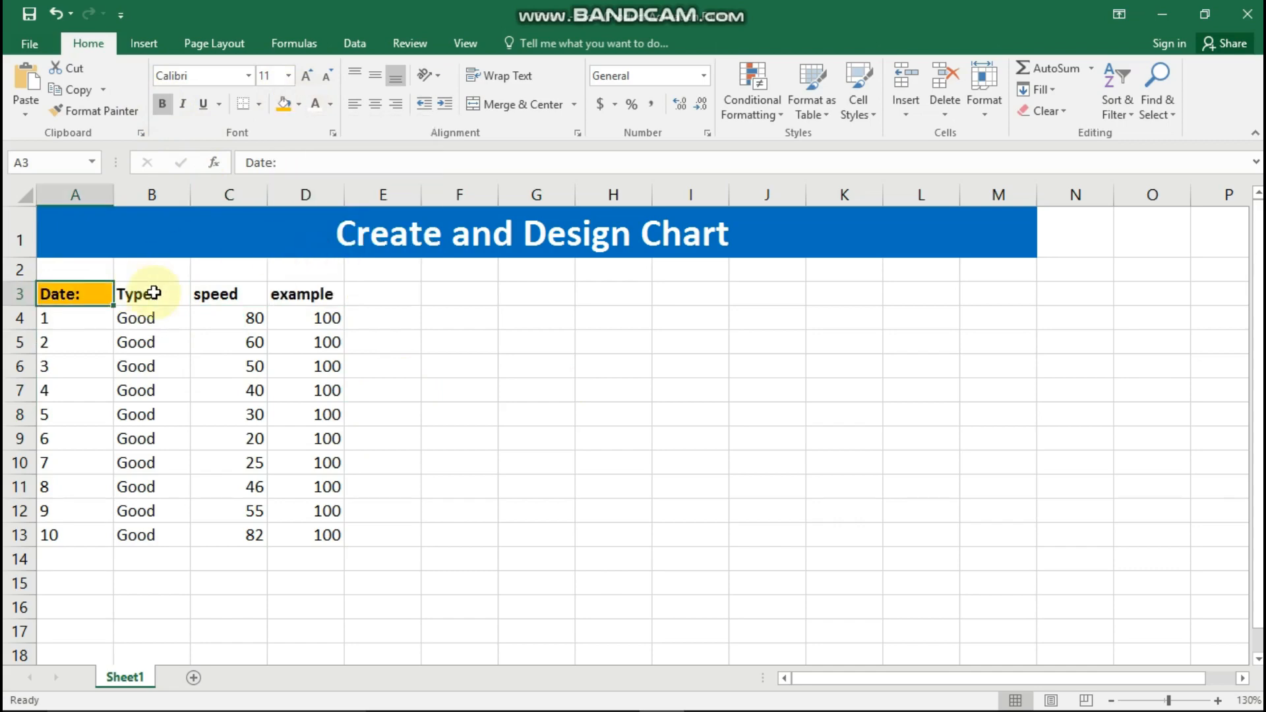
ctrl+click(153, 292)
ctrl+click(224, 294)
ctrl+click(297, 292)
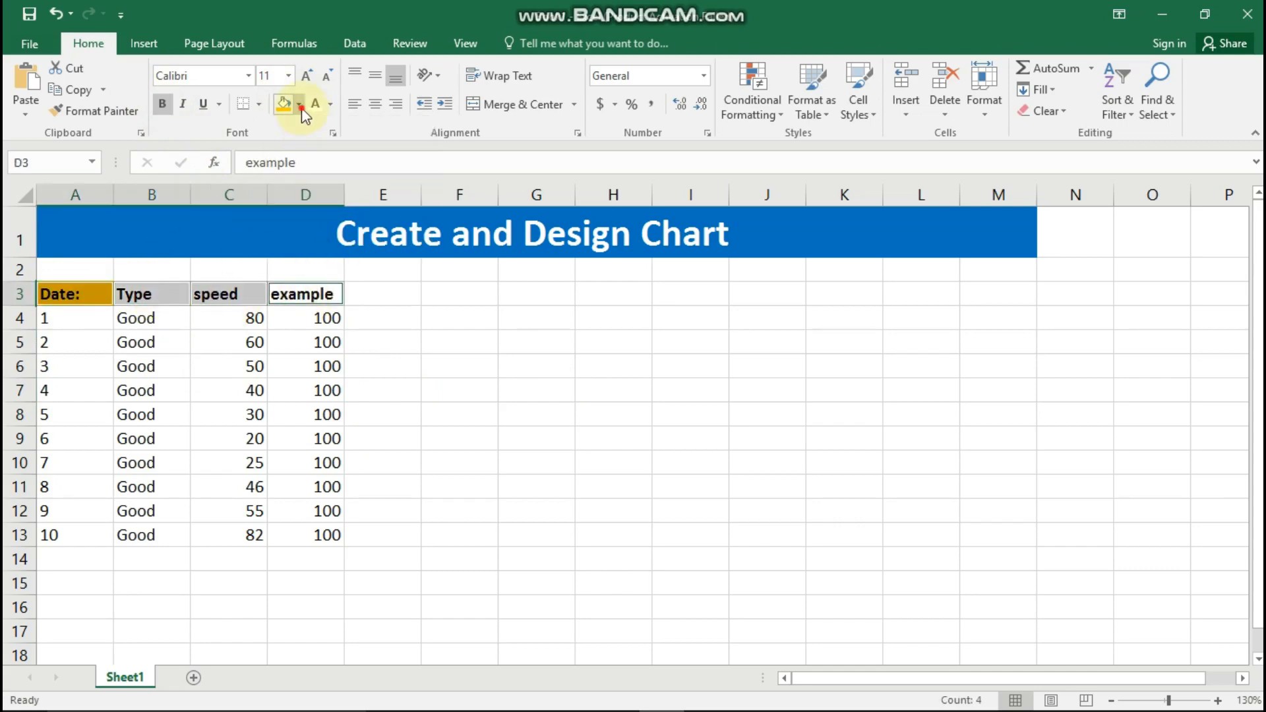
click(298, 103)
click(333, 248)
click(662, 401)
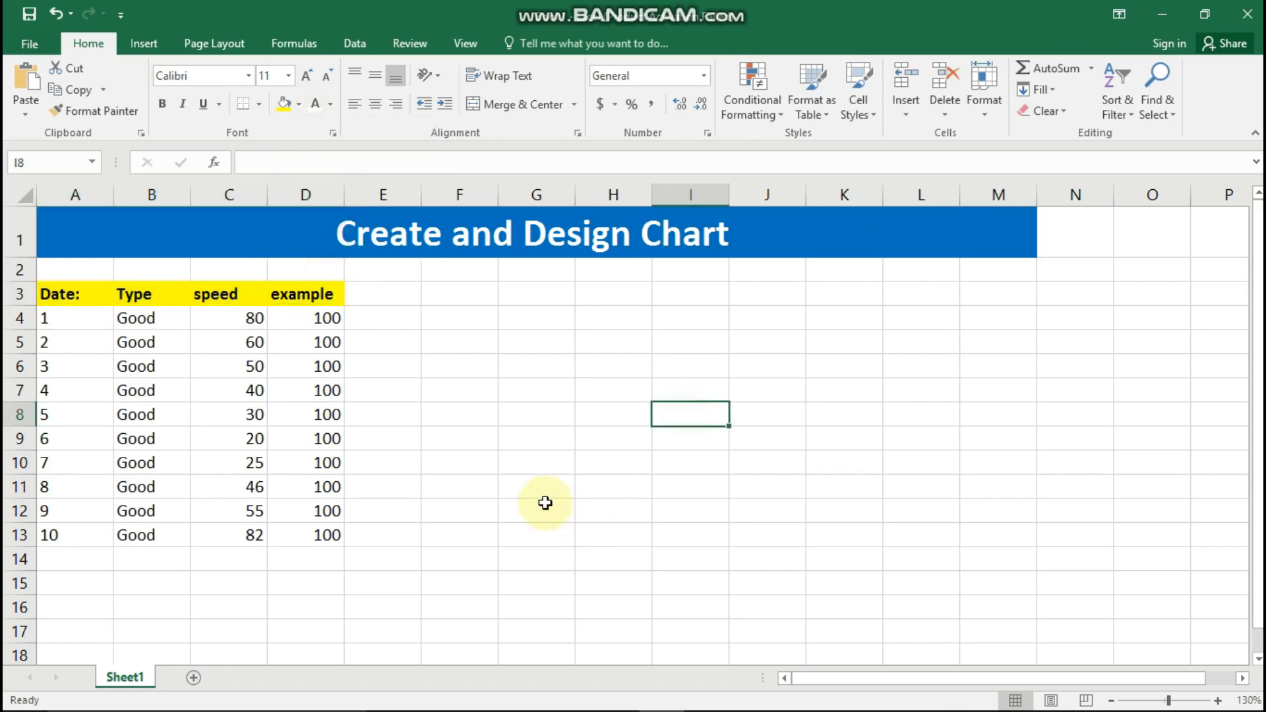
Step: Examine the available column, hierarchy, waterfall, stock and PivotChart types for inserting a chart
click(459, 390)
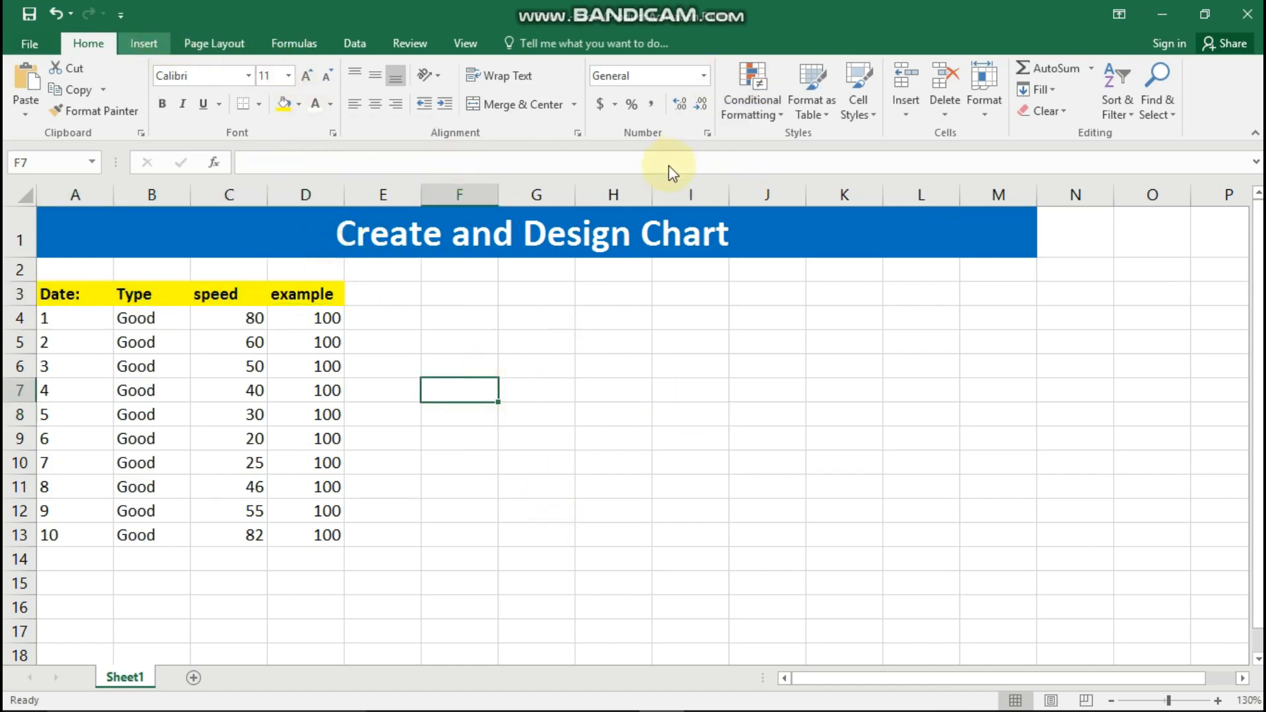
click(144, 43)
click(535, 68)
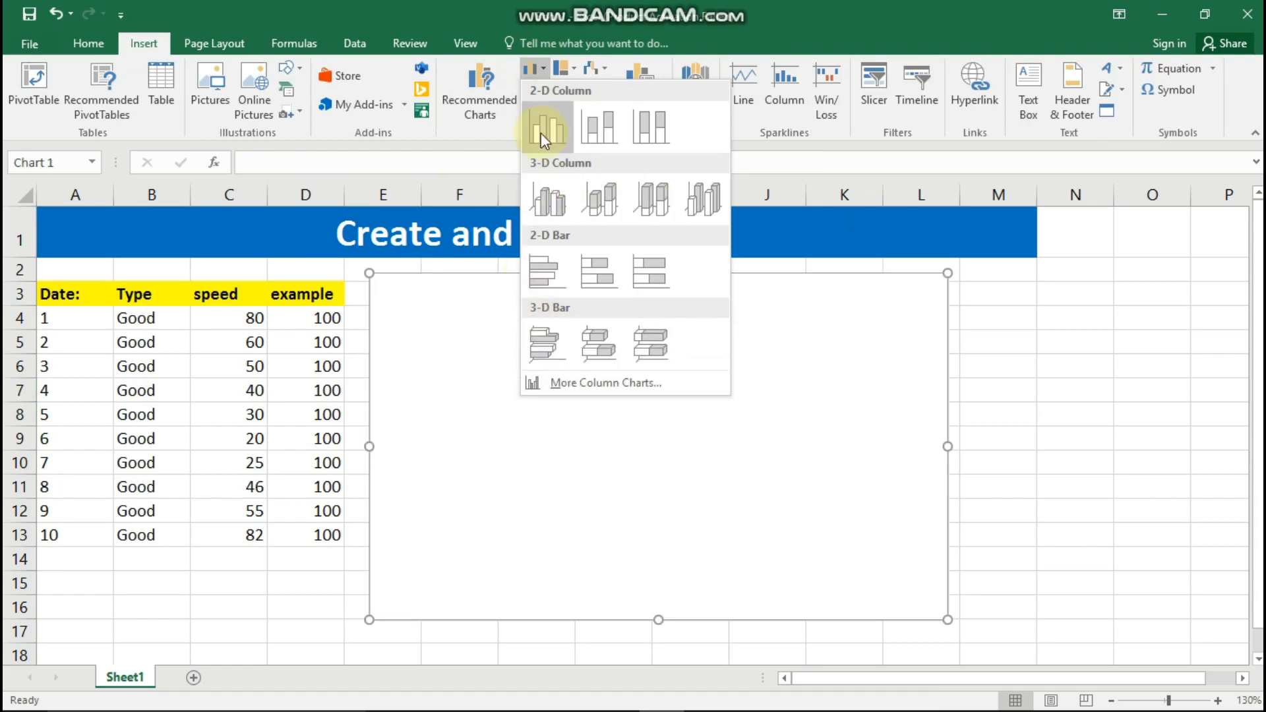
click(565, 68)
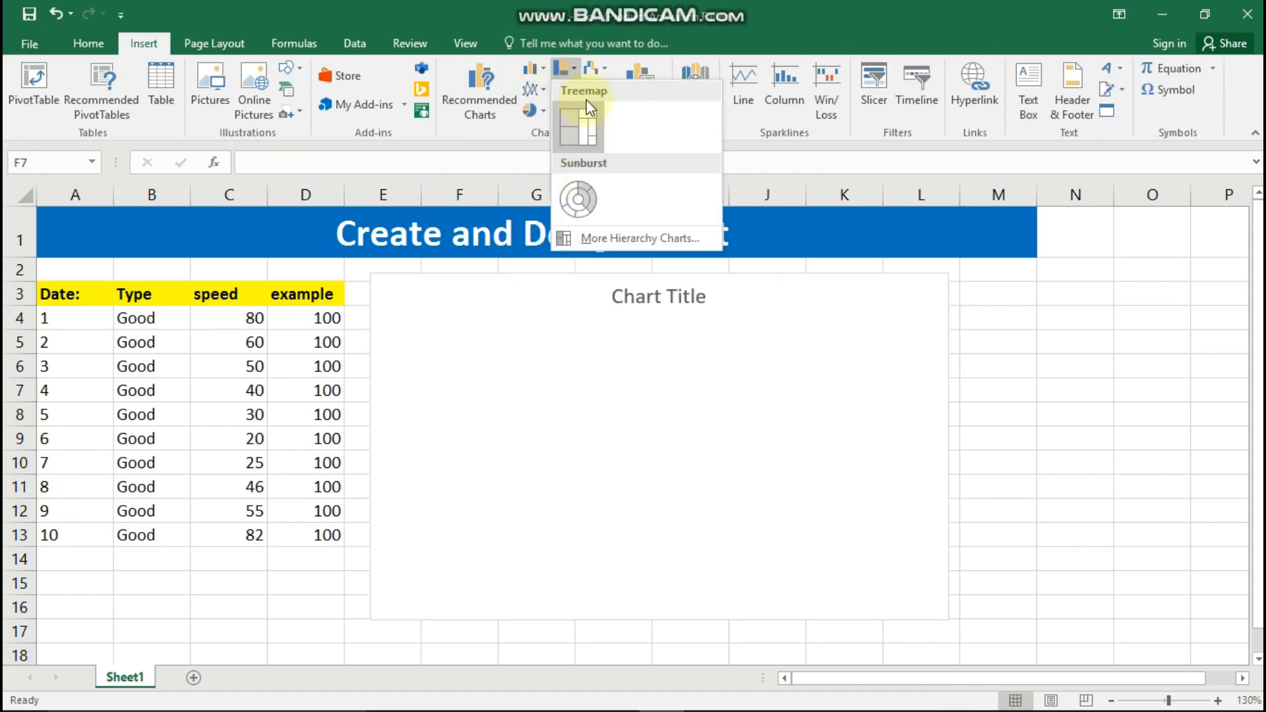
click(592, 68)
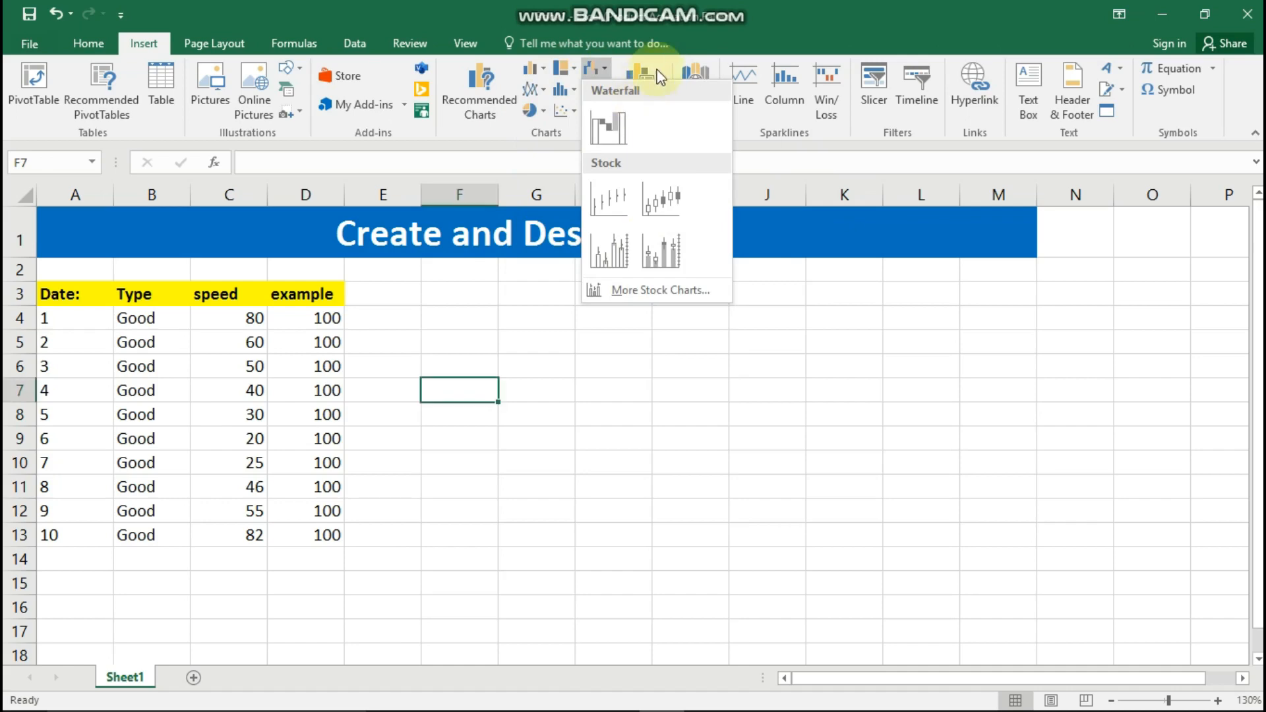
click(639, 74)
click(629, 303)
click(641, 115)
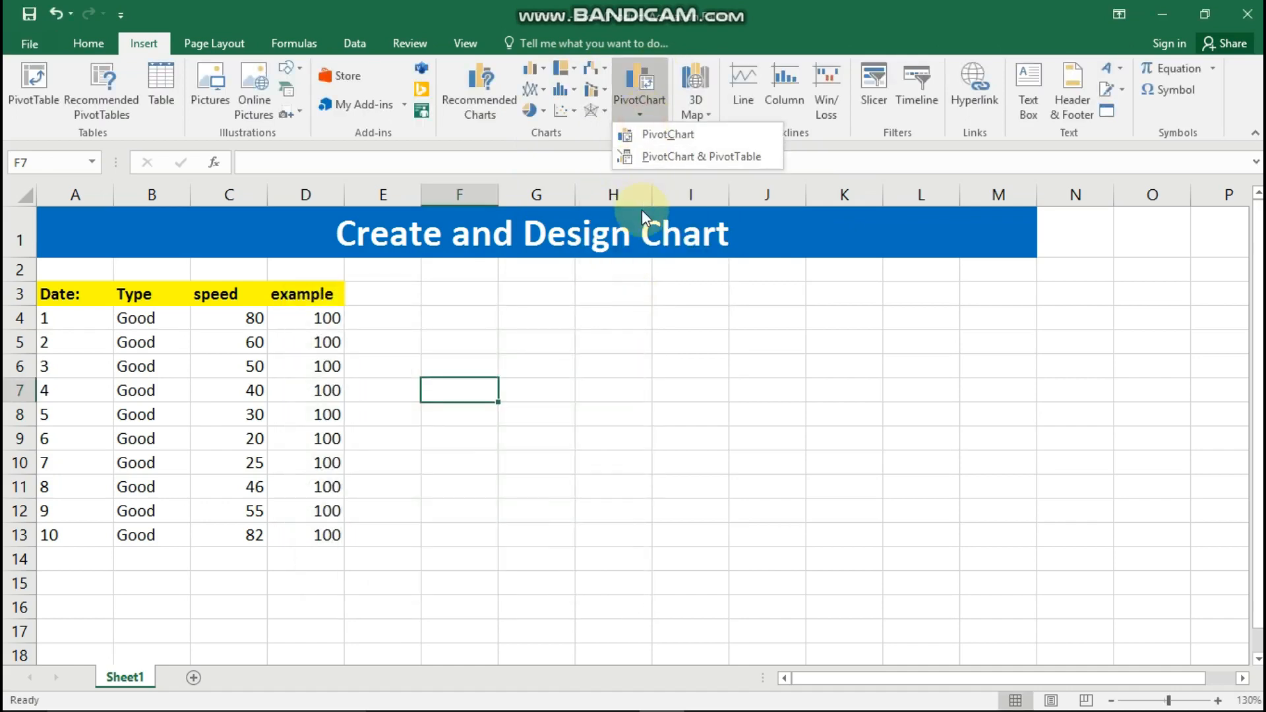
click(532, 68)
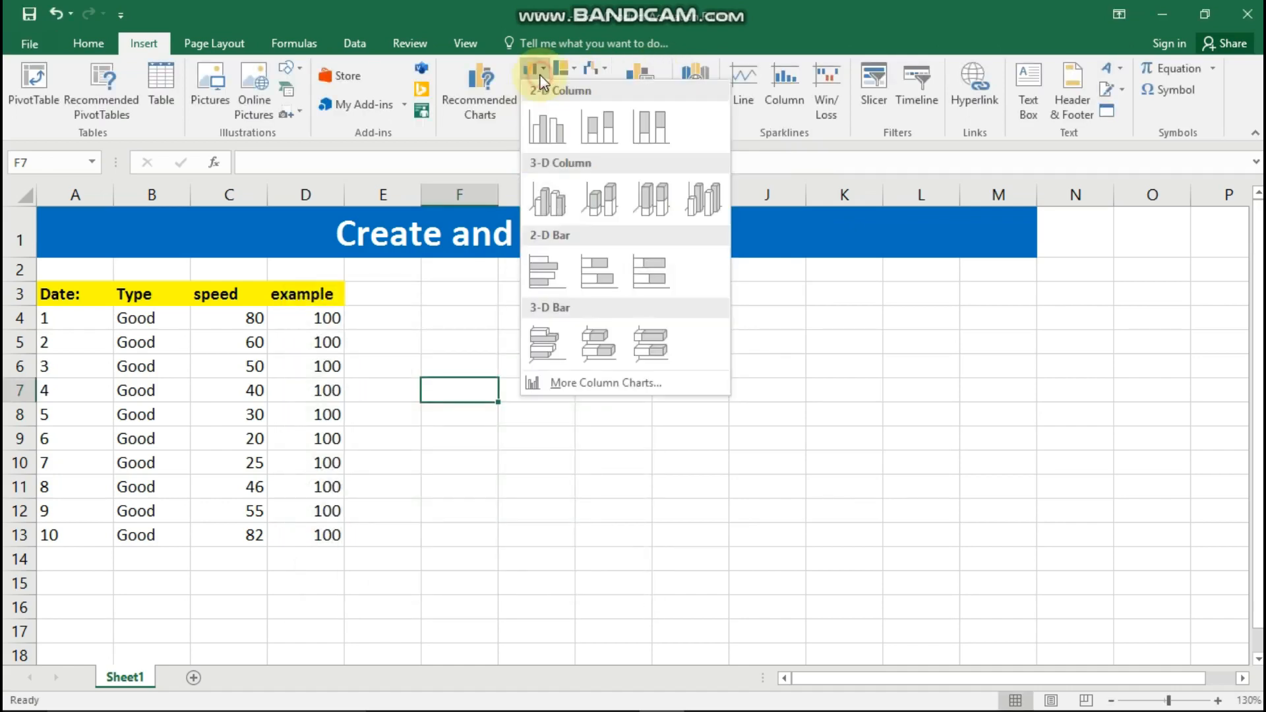
click(556, 135)
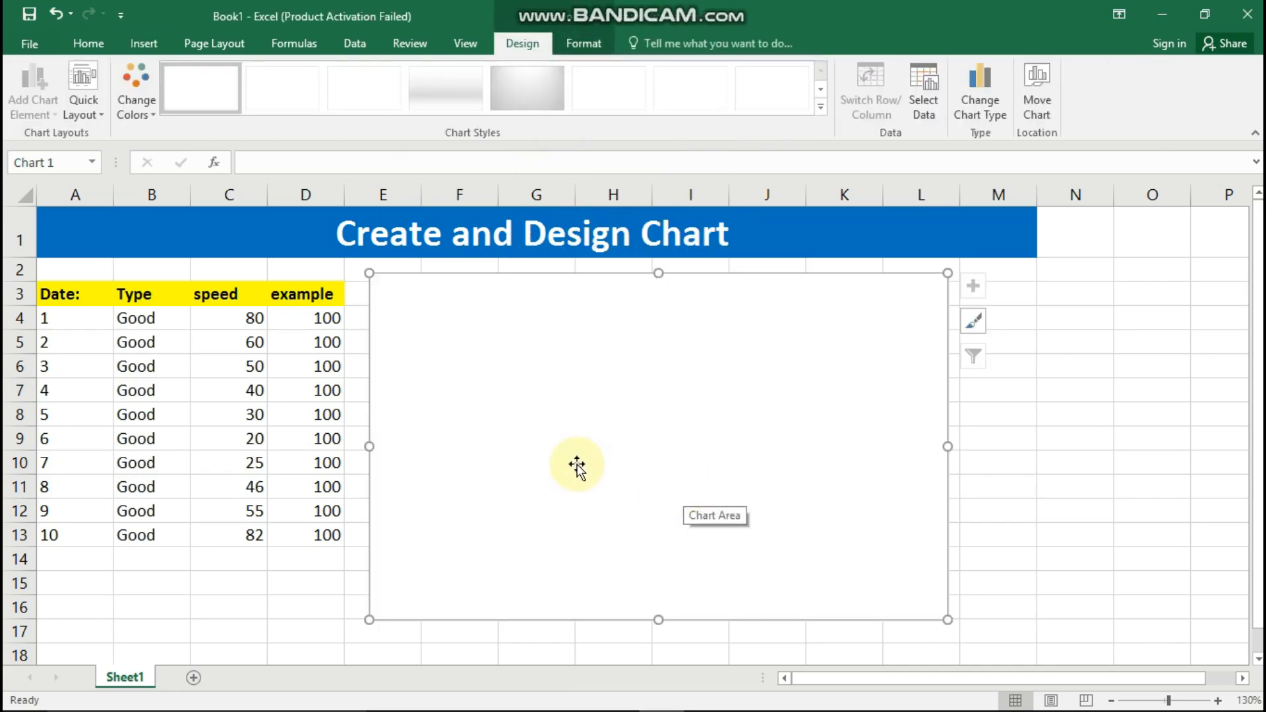
click(166, 428)
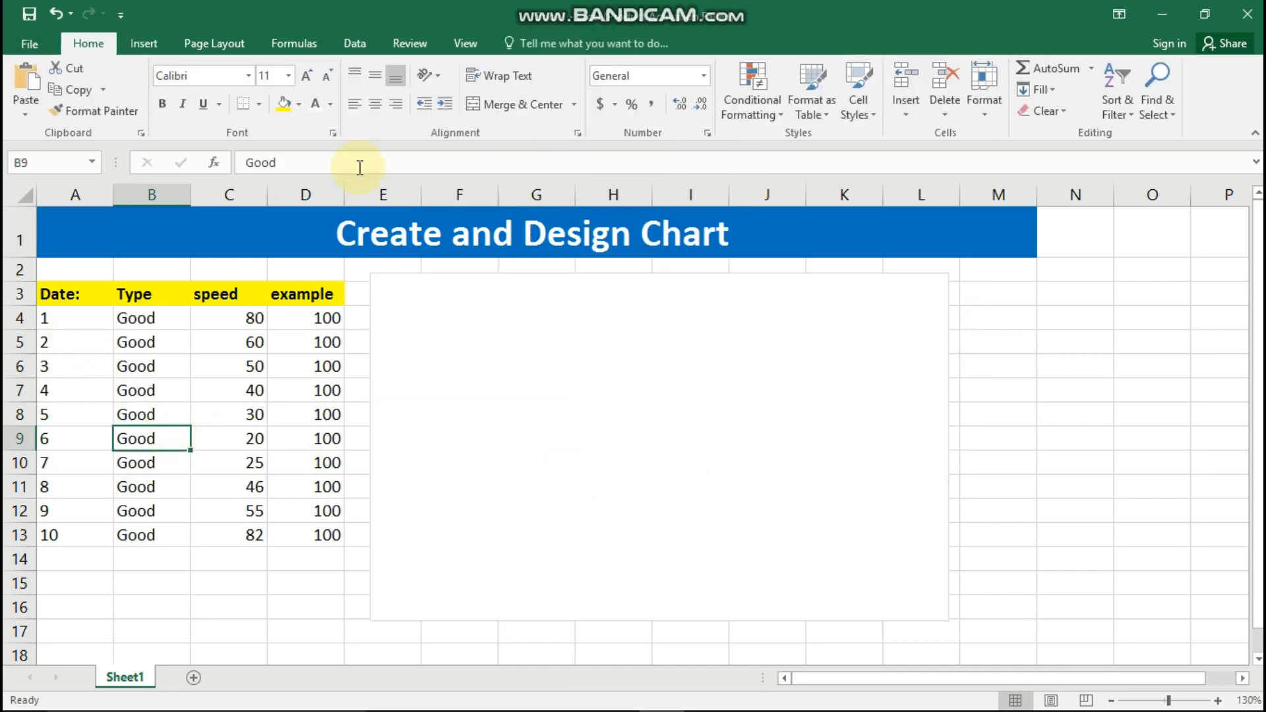
click(472, 393)
right_click(534, 378)
click(496, 403)
right_click(503, 403)
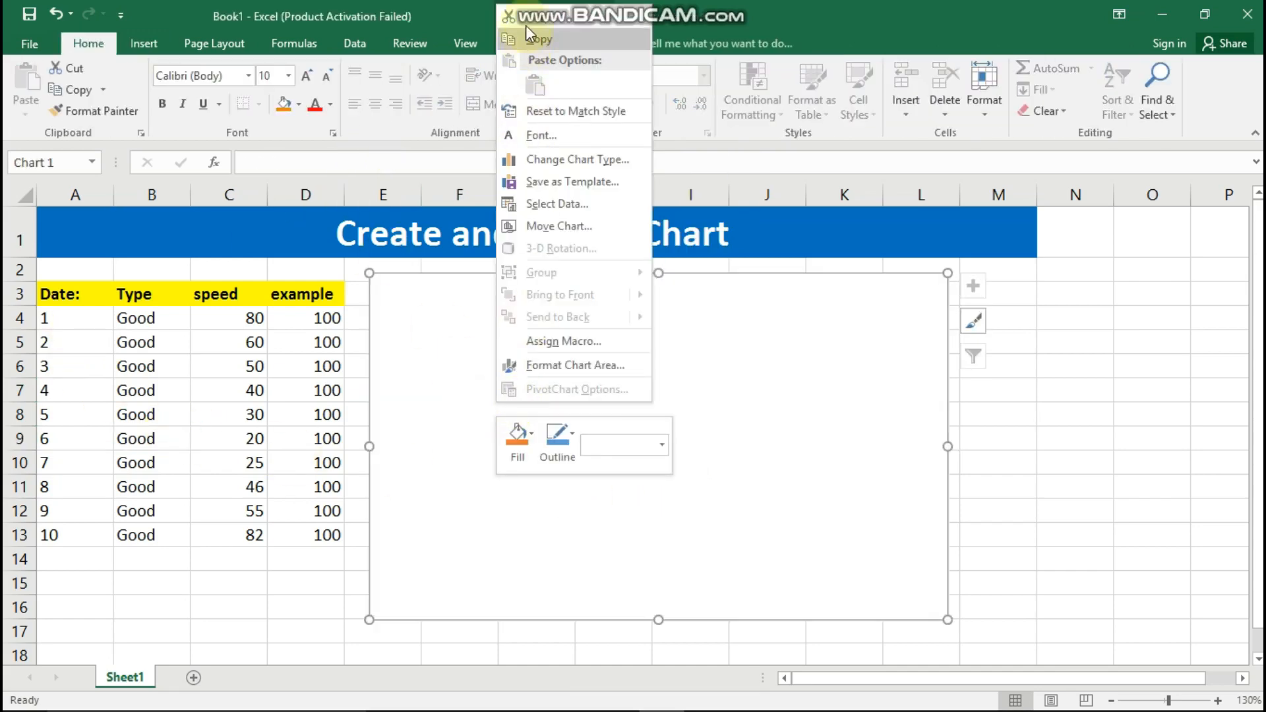
click(536, 33)
Step: Insert a 2-D clustered column chart based on the range A2 to E14
click(62, 320)
click(56, 293)
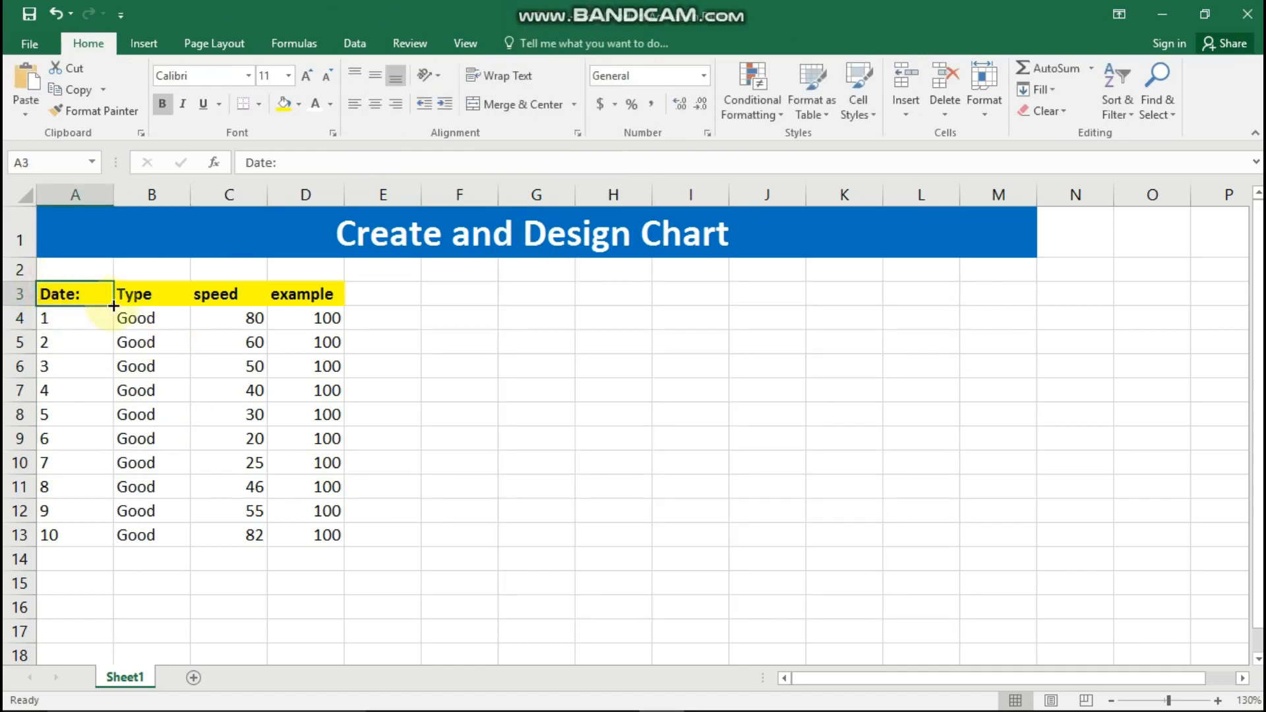
drag(66, 270, 368, 556)
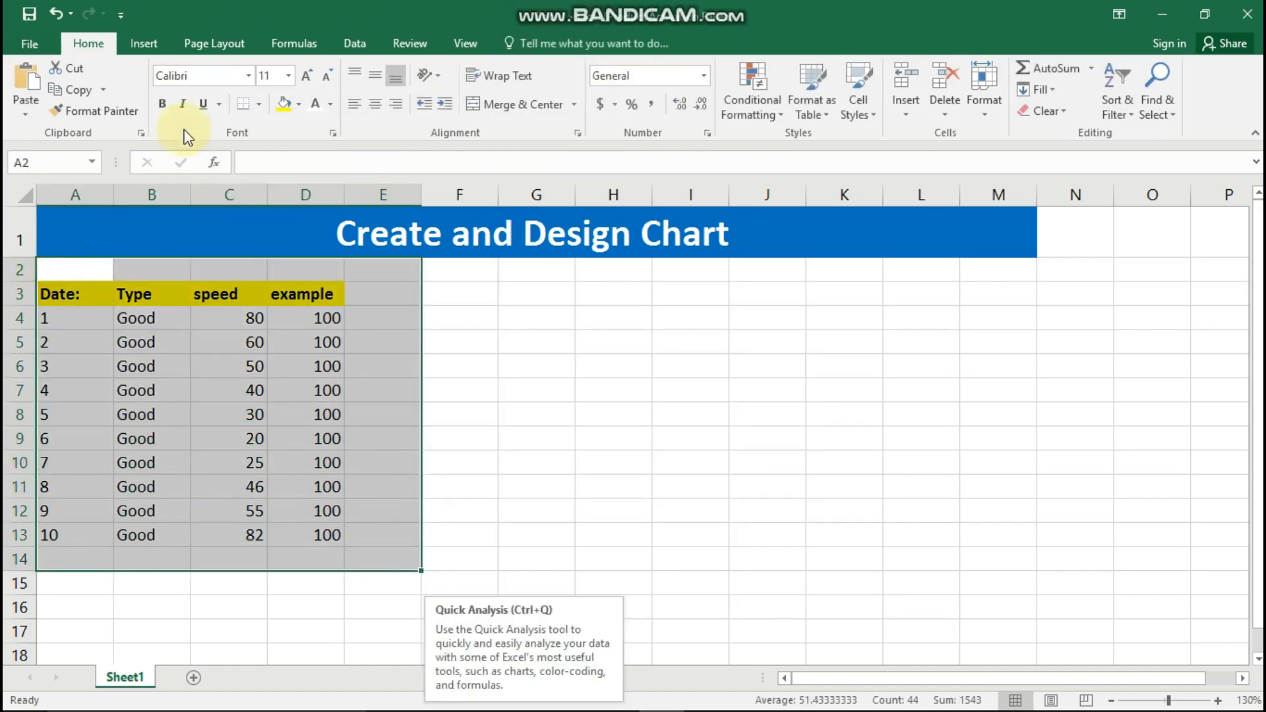
click(144, 43)
click(534, 68)
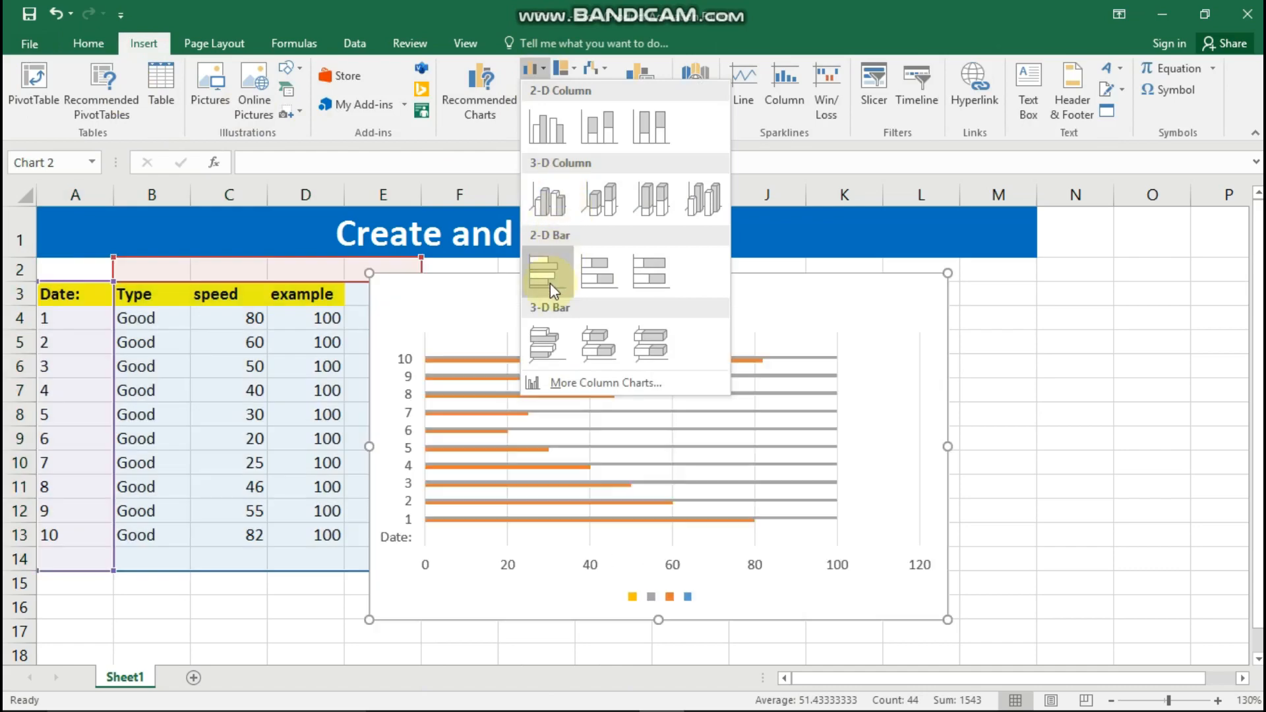
click(547, 127)
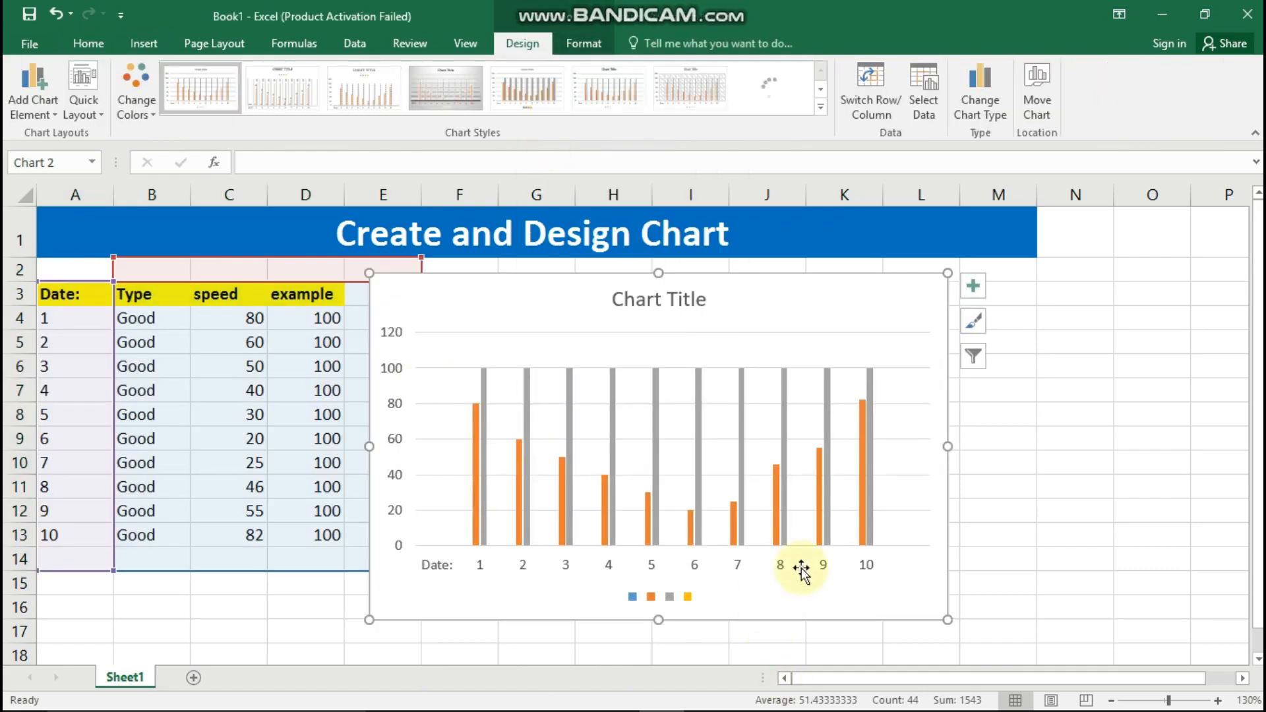
Step: Move the chart clear of the data table, directly below the title banner and starting in column F
drag(584, 310, 661, 299)
drag(745, 604, 745, 505)
scroll(805, 557, up, 1)
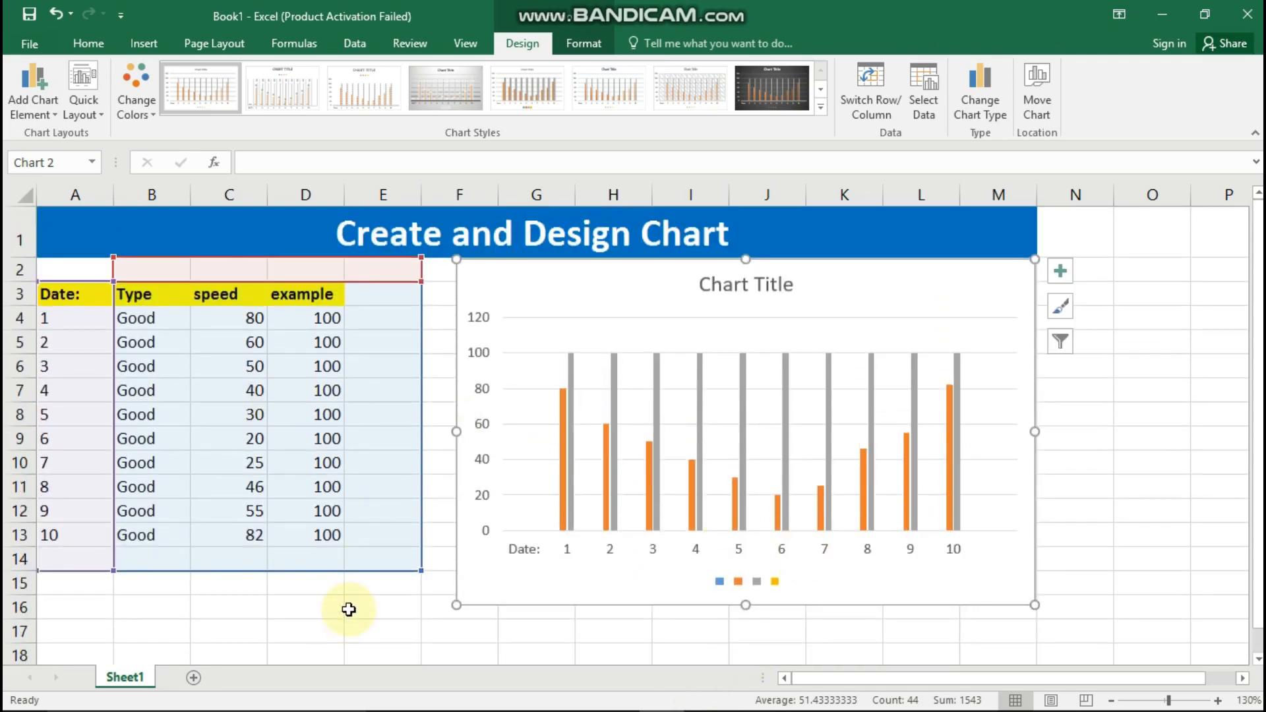
Step: Replace the chart's title text with "Demo Chart/ graph"
click(751, 284)
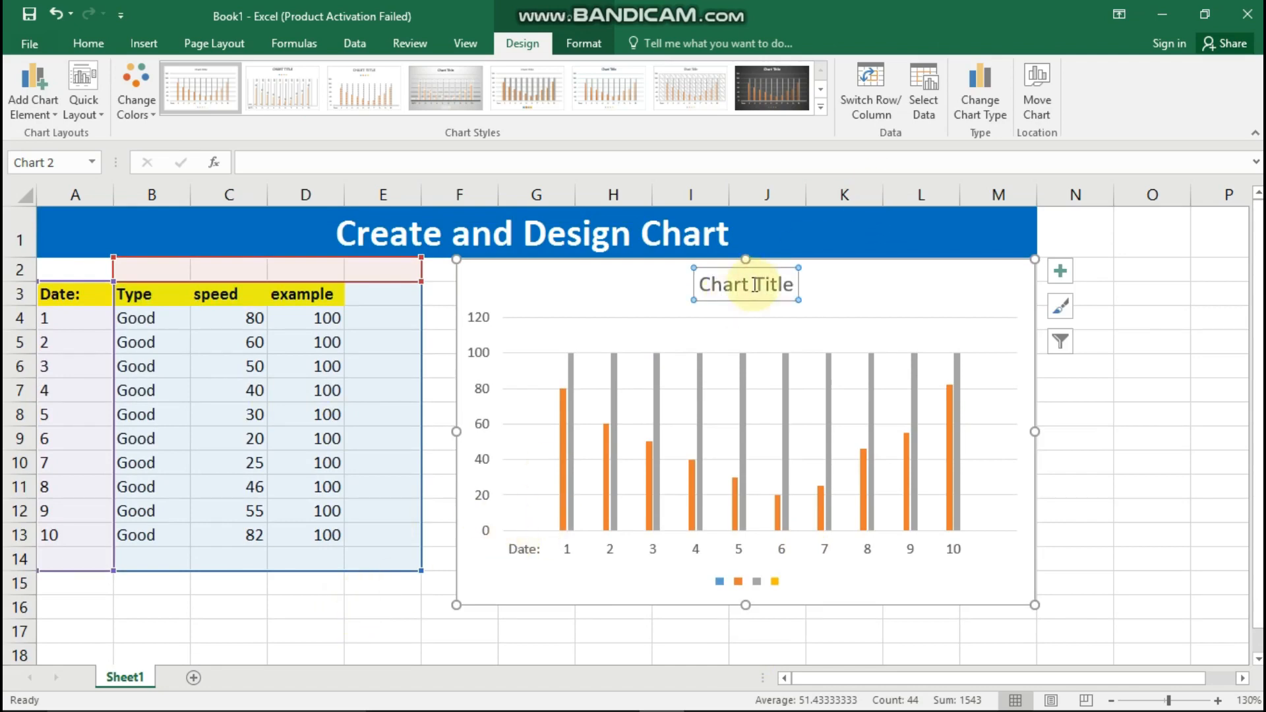
key(ctrl+a)
key(BackSpace)
text(D)
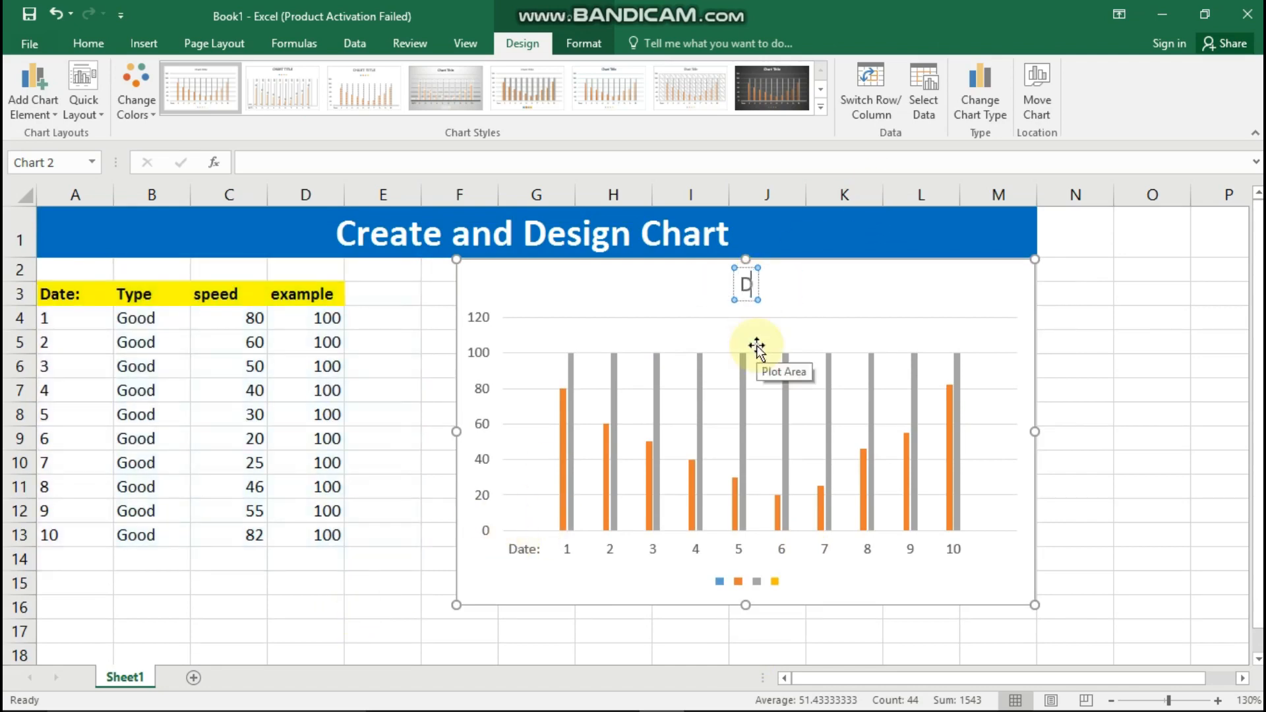
text(emo Cahrt)
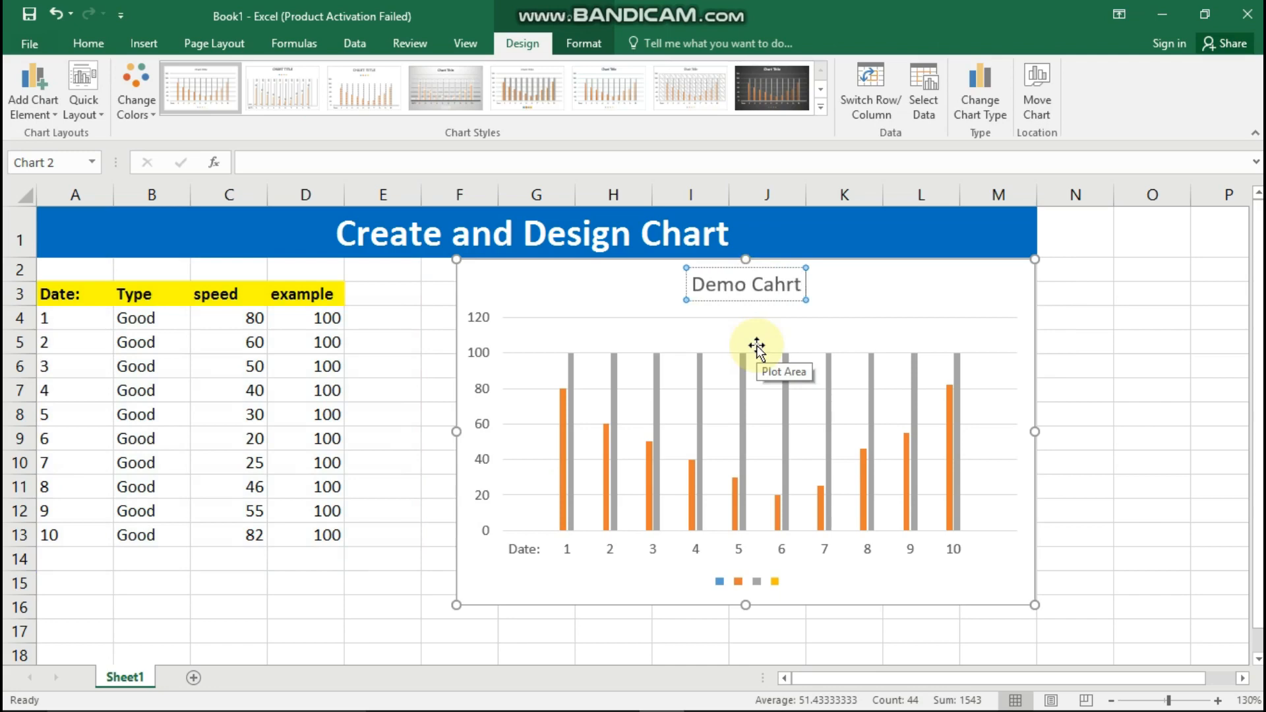
key(BackSpace)
key(BackSpace)
key(BackSpace)
key(BackSpace)
text(hart)
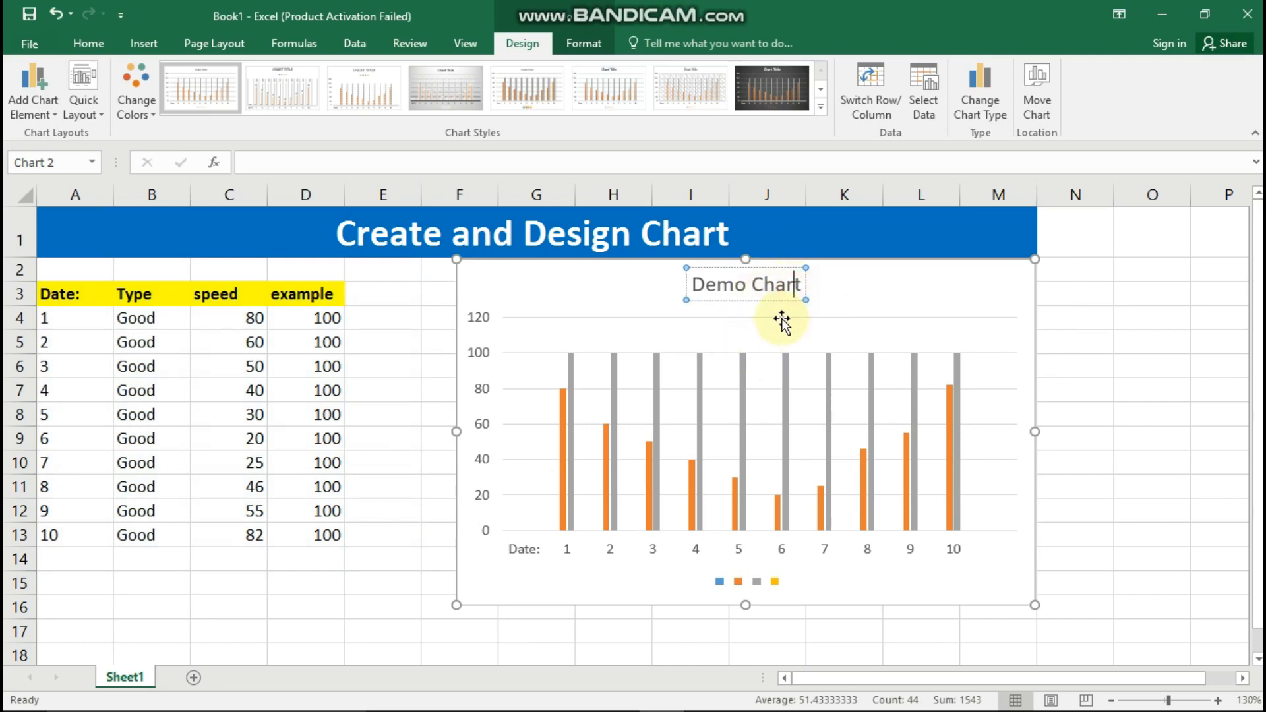
text(/ graph)
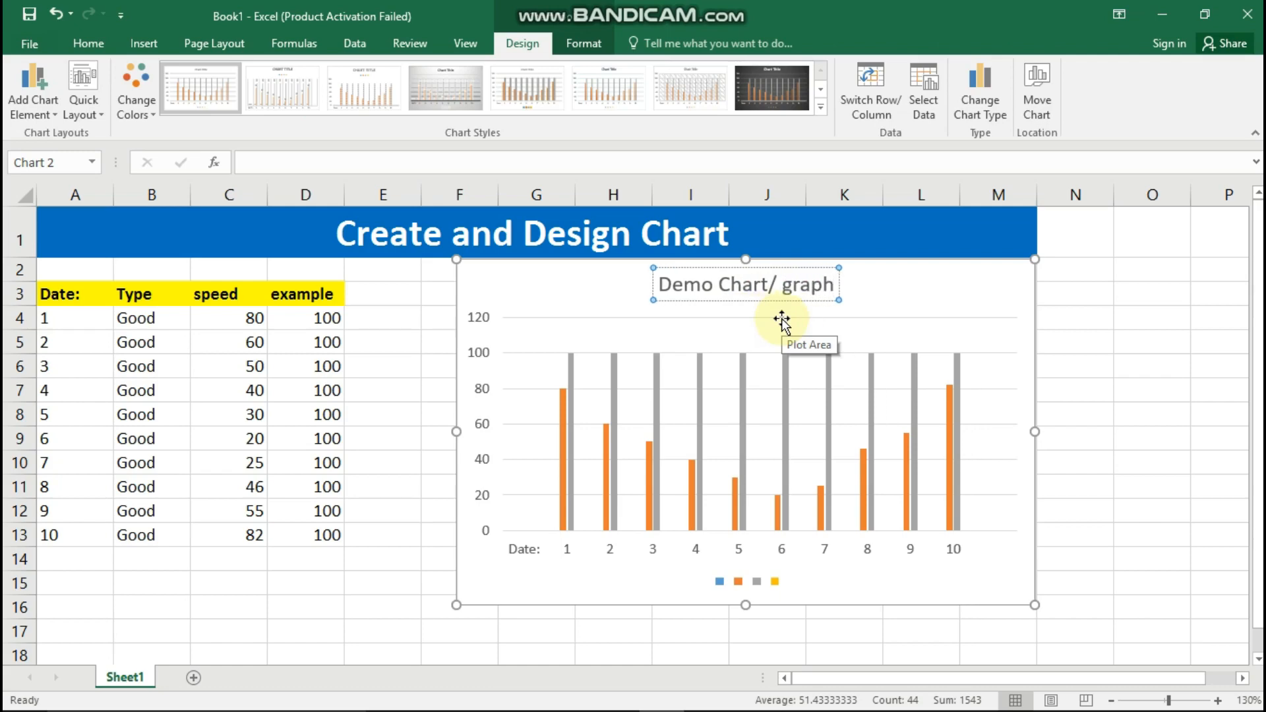
Step: Extend the sheet title in A1 to read "Create and Design Chart/graph"
click(729, 238)
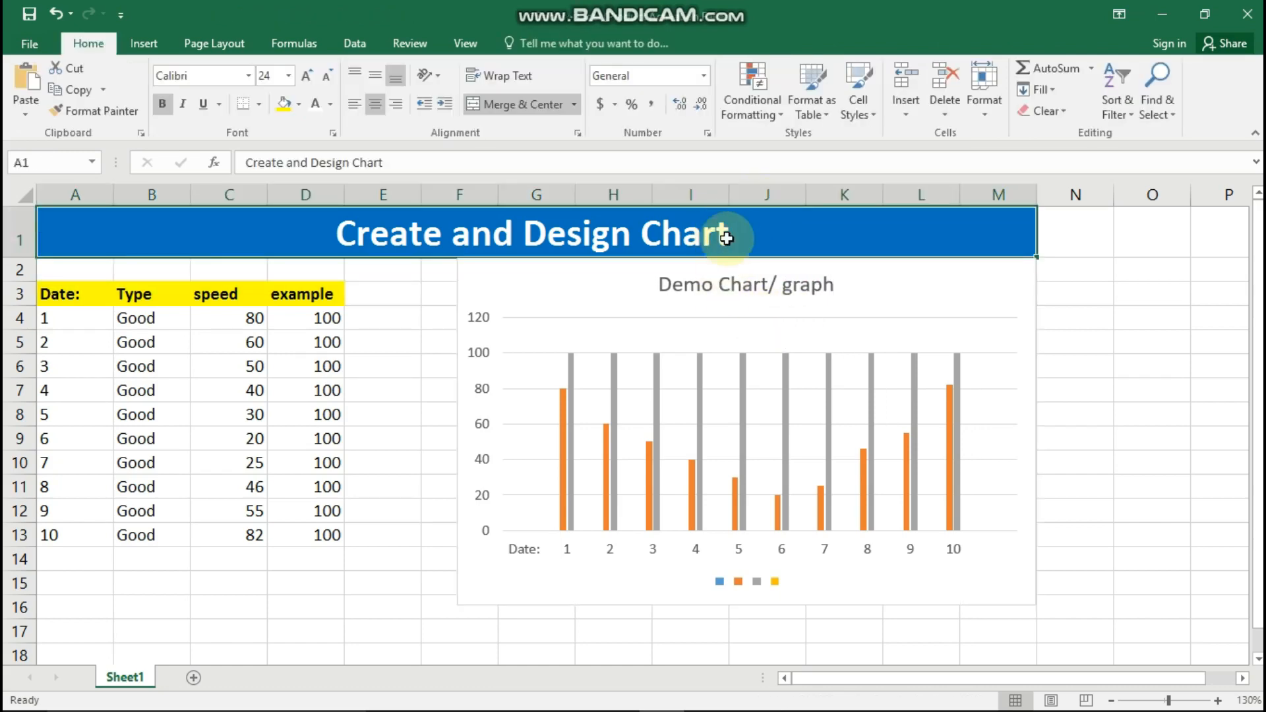
double_click(731, 239)
text(/graph)
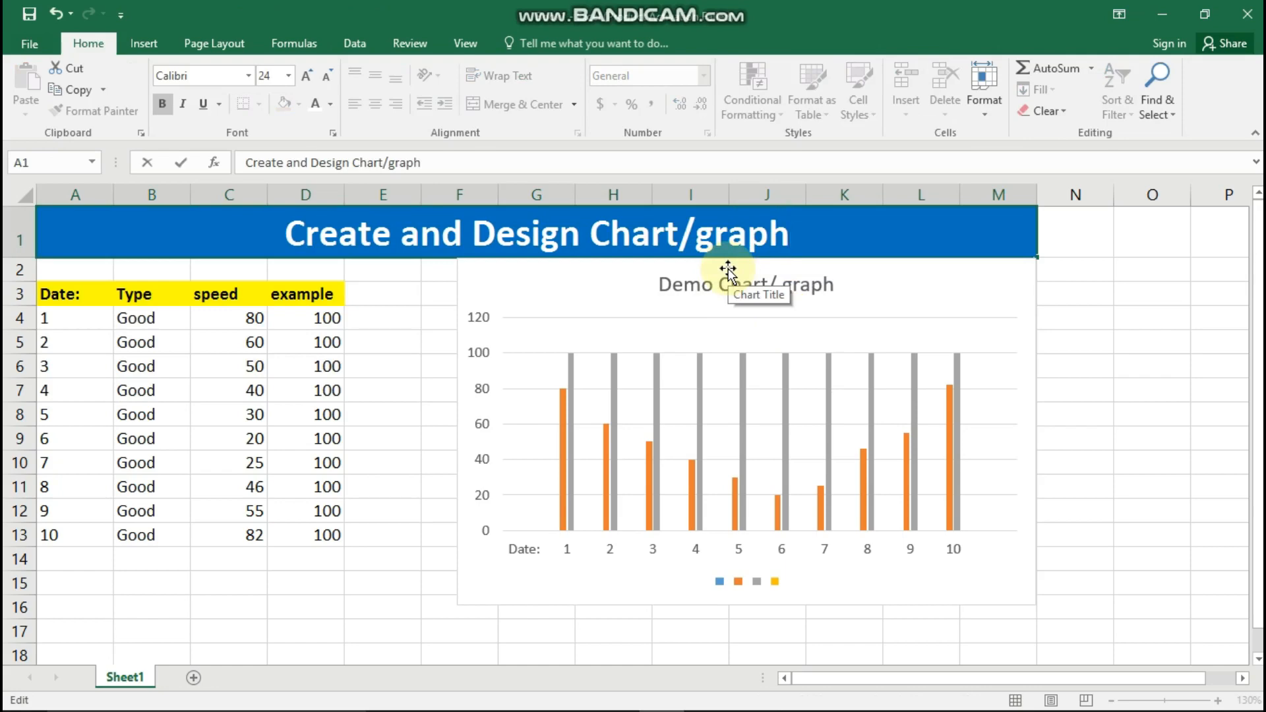
click(668, 388)
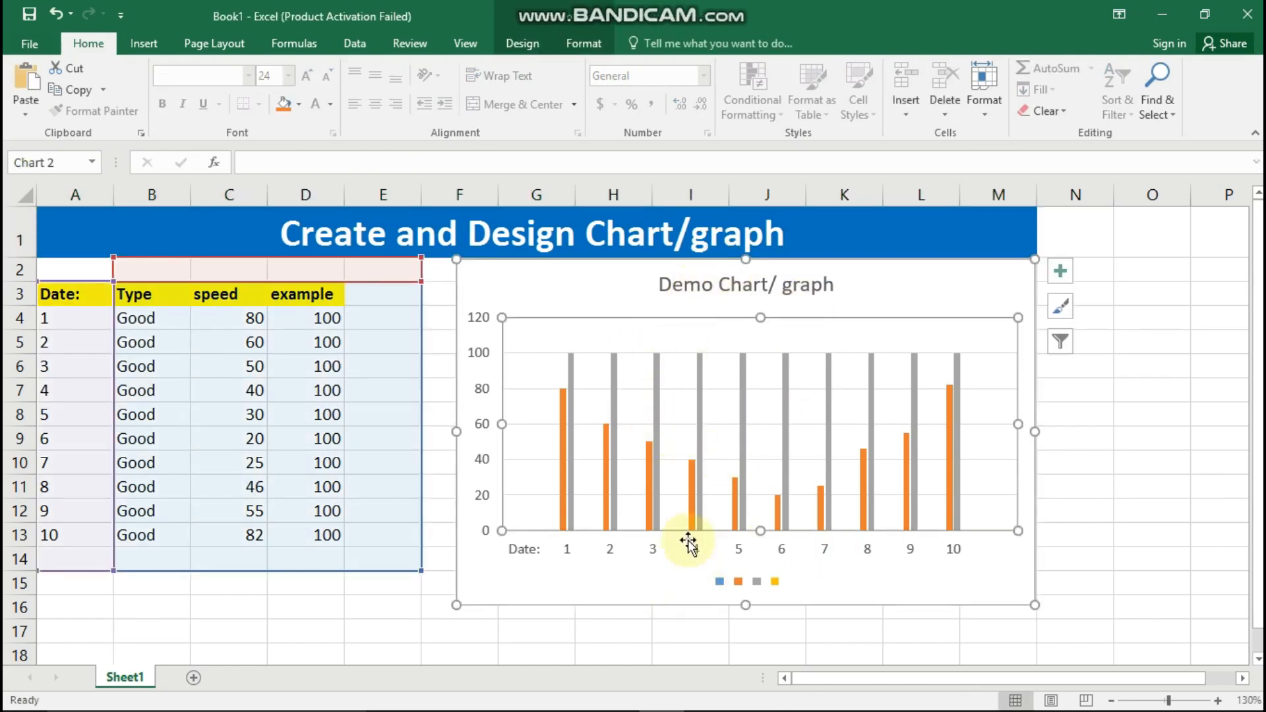
Step: Add a fifth column header reading "More" in cell E3 of the data table
click(370, 298)
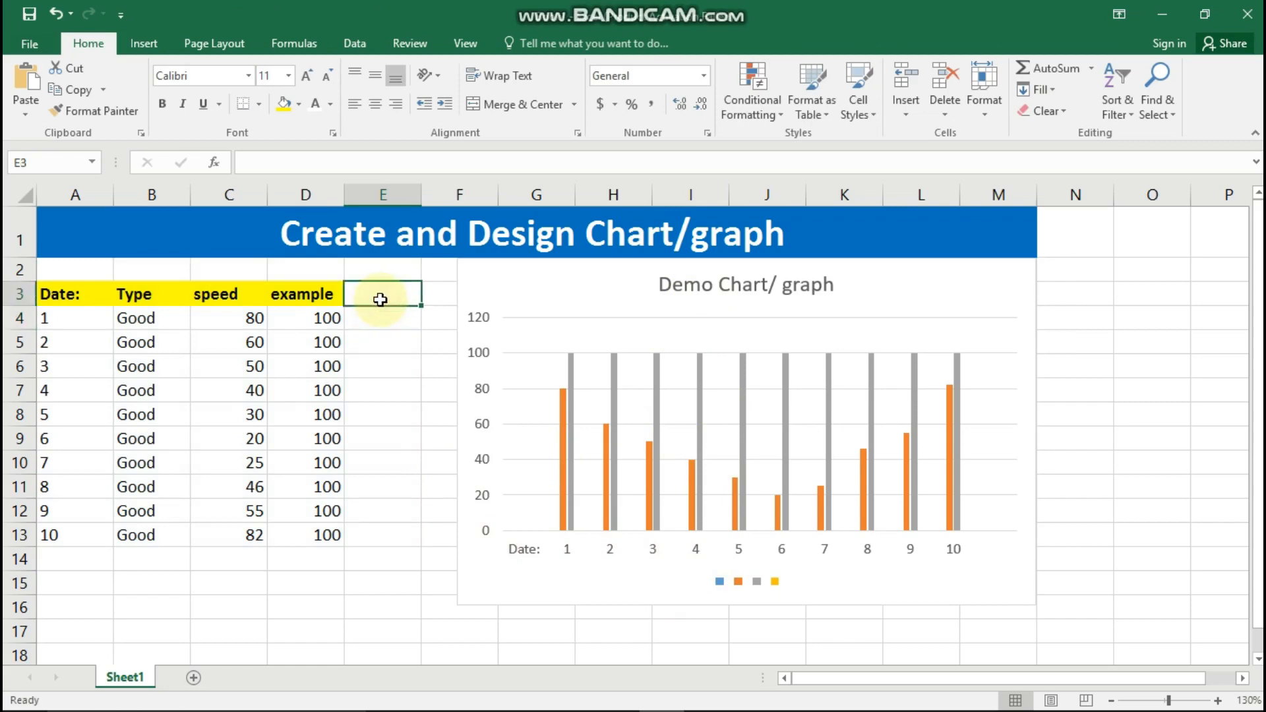
text(M)
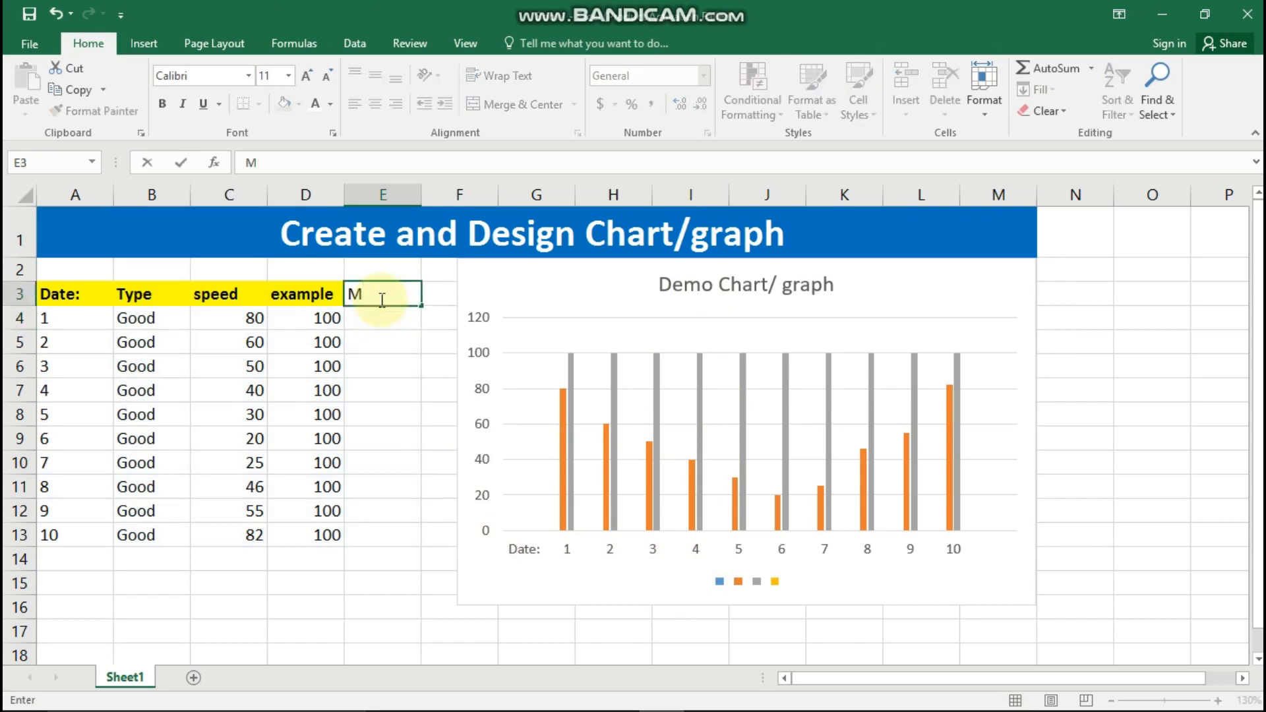
text(poe)
Step: Fill cells E4 to E8 of the More column with 200, 100, 250, 200 and 150
click(397, 319)
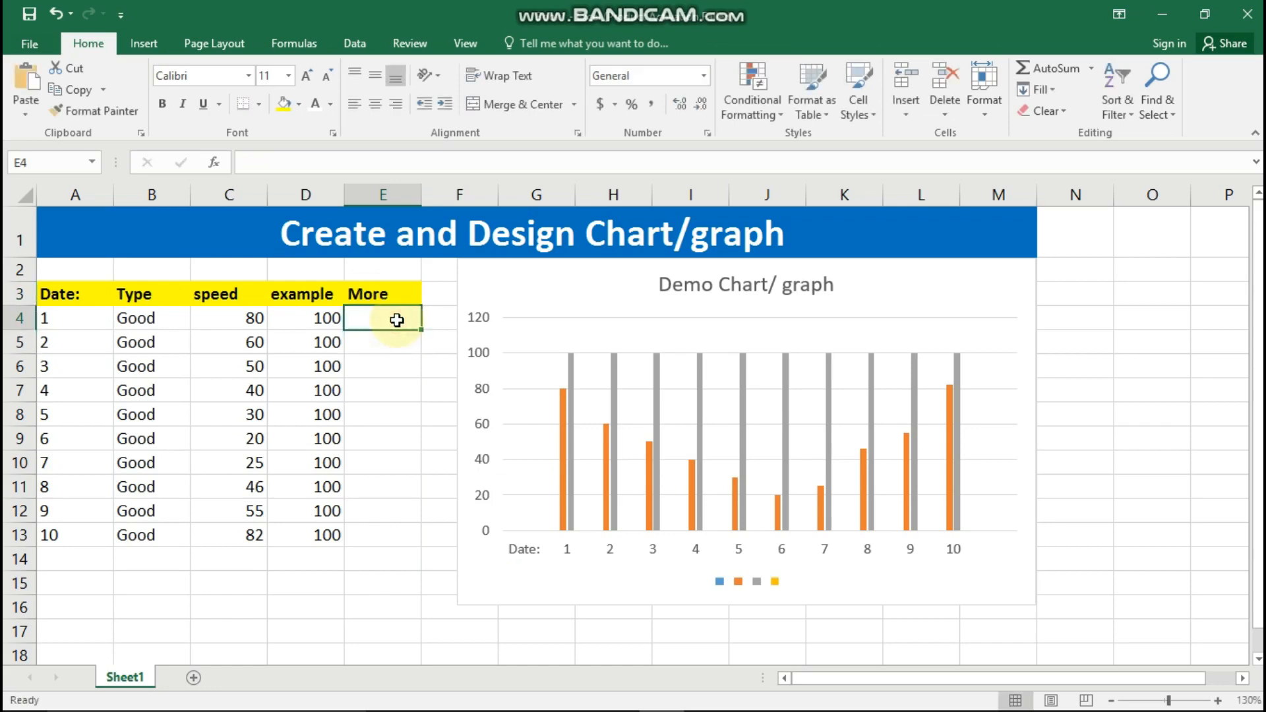
text(200)
key(Return)
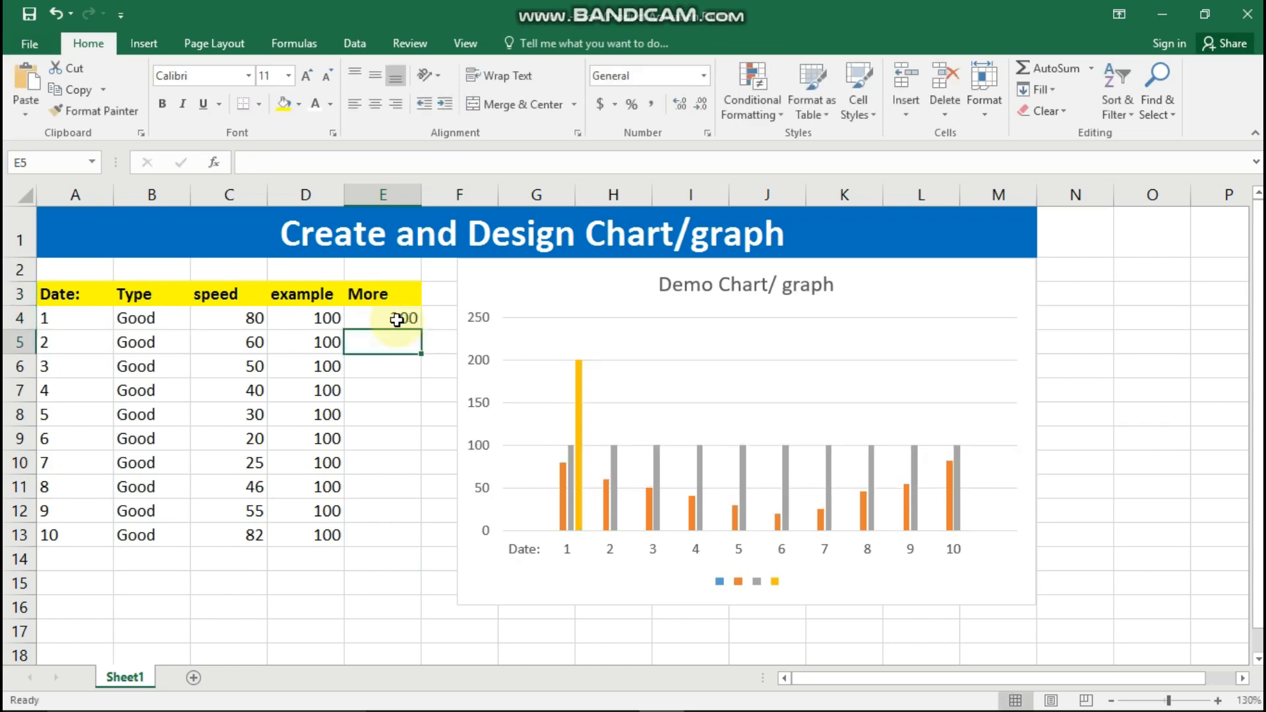
text(100)
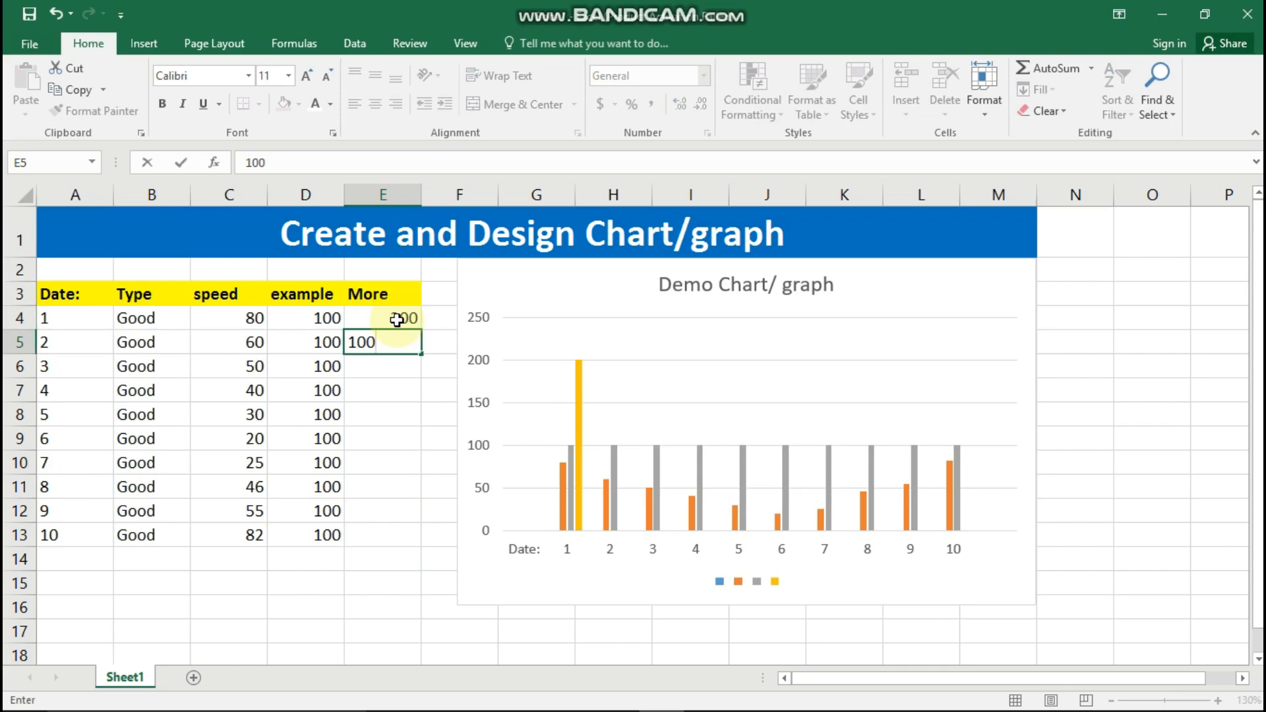
key(Return)
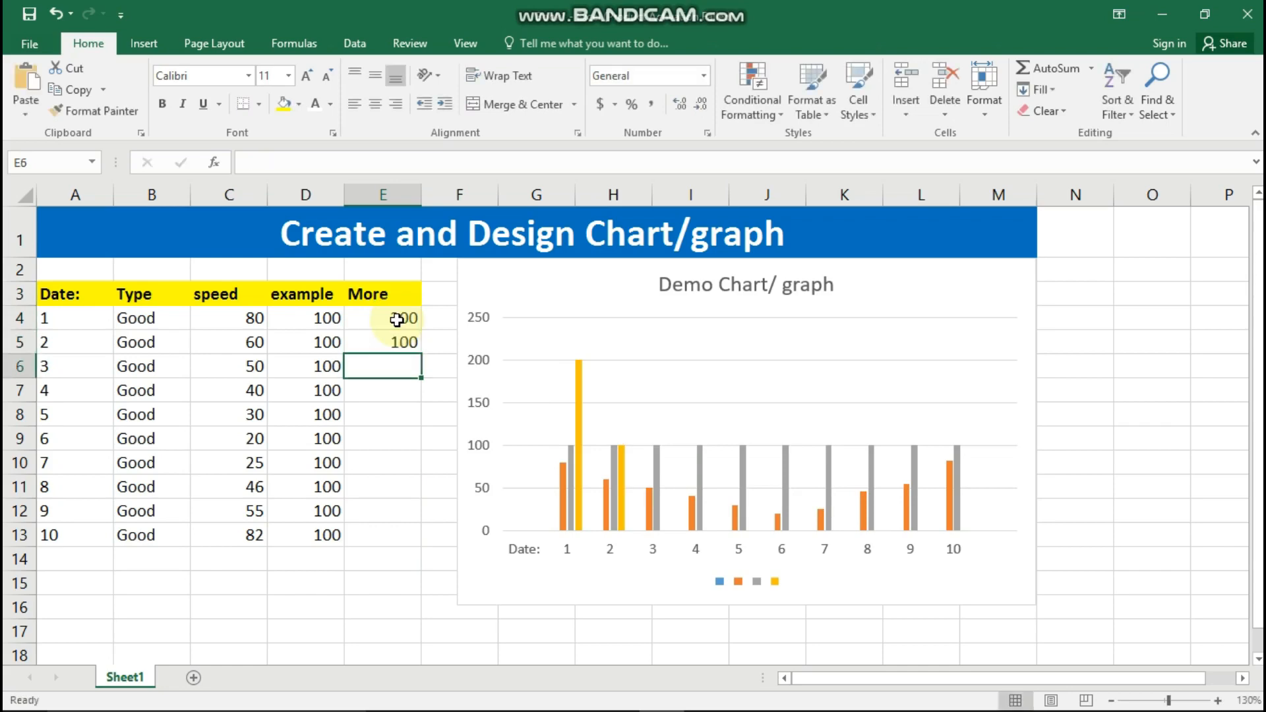
text(250)
key(Return)
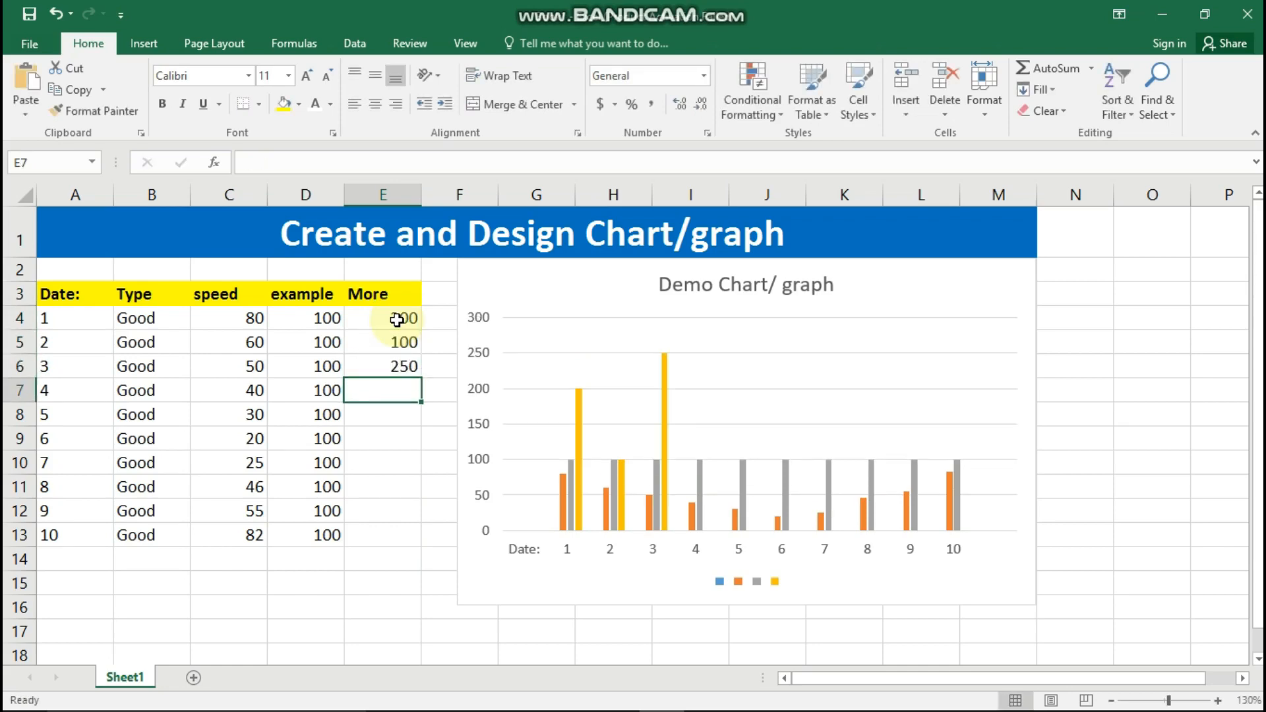
text(200)
key(Return)
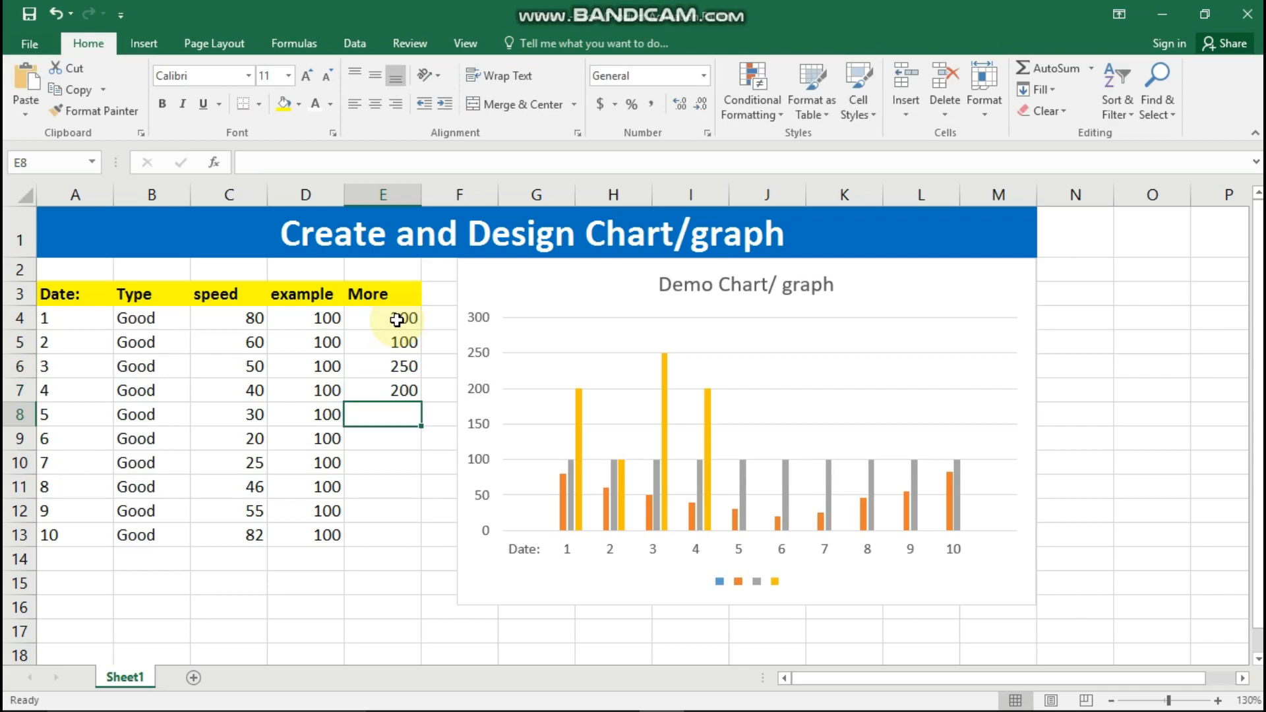
text(150)
key(Return)
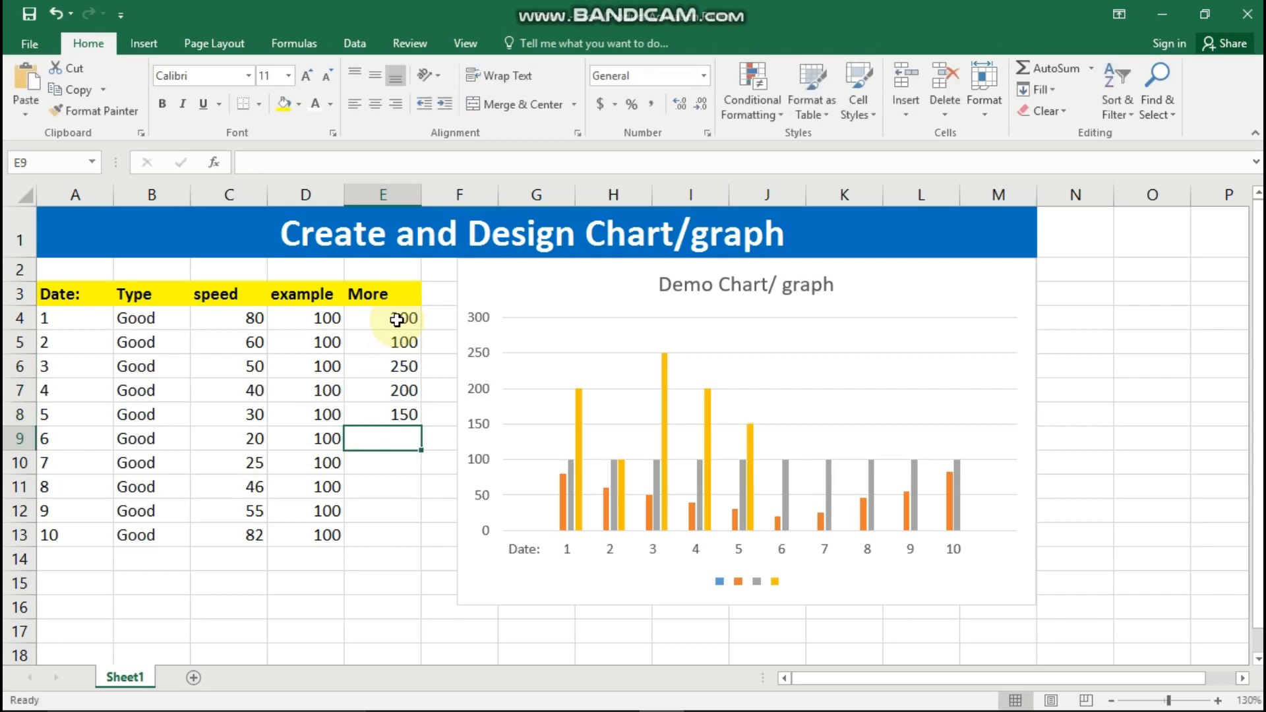
Step: Fill cells E9 to E13 of the More column with 125, 145, 165, 185 and 190
text(125)
key(Return)
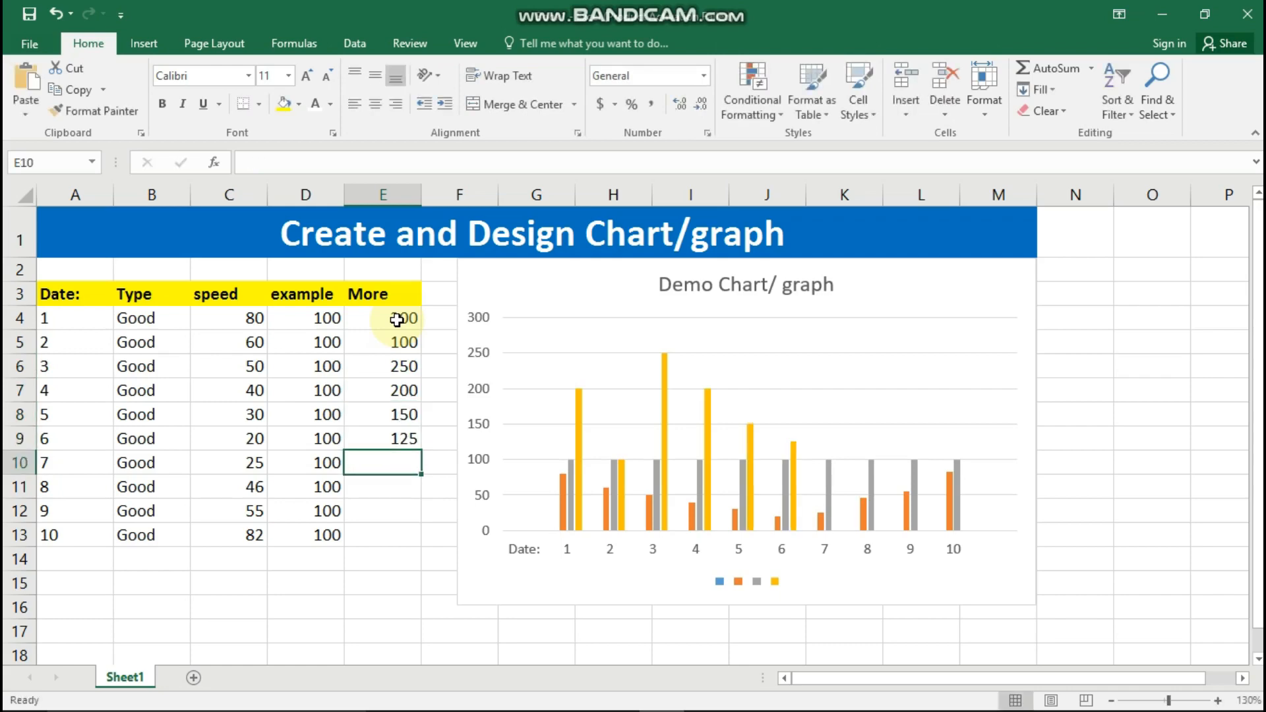
text(145)
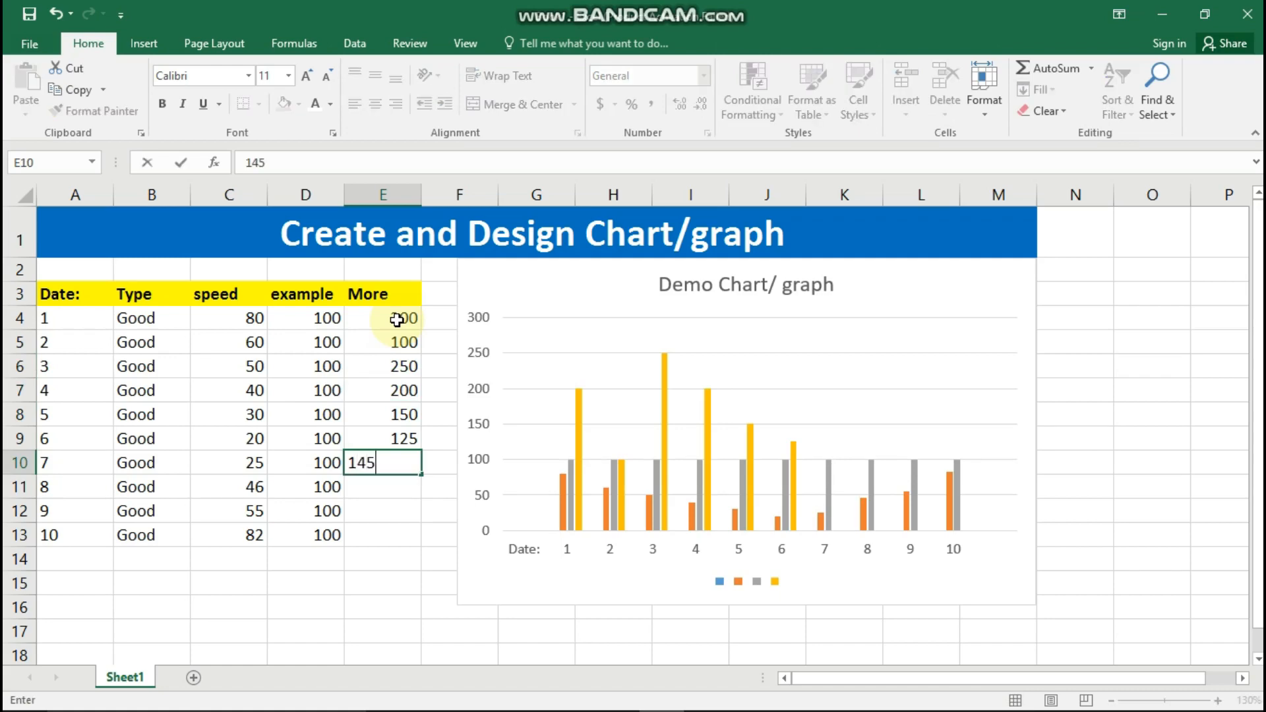
key(Return)
text(165)
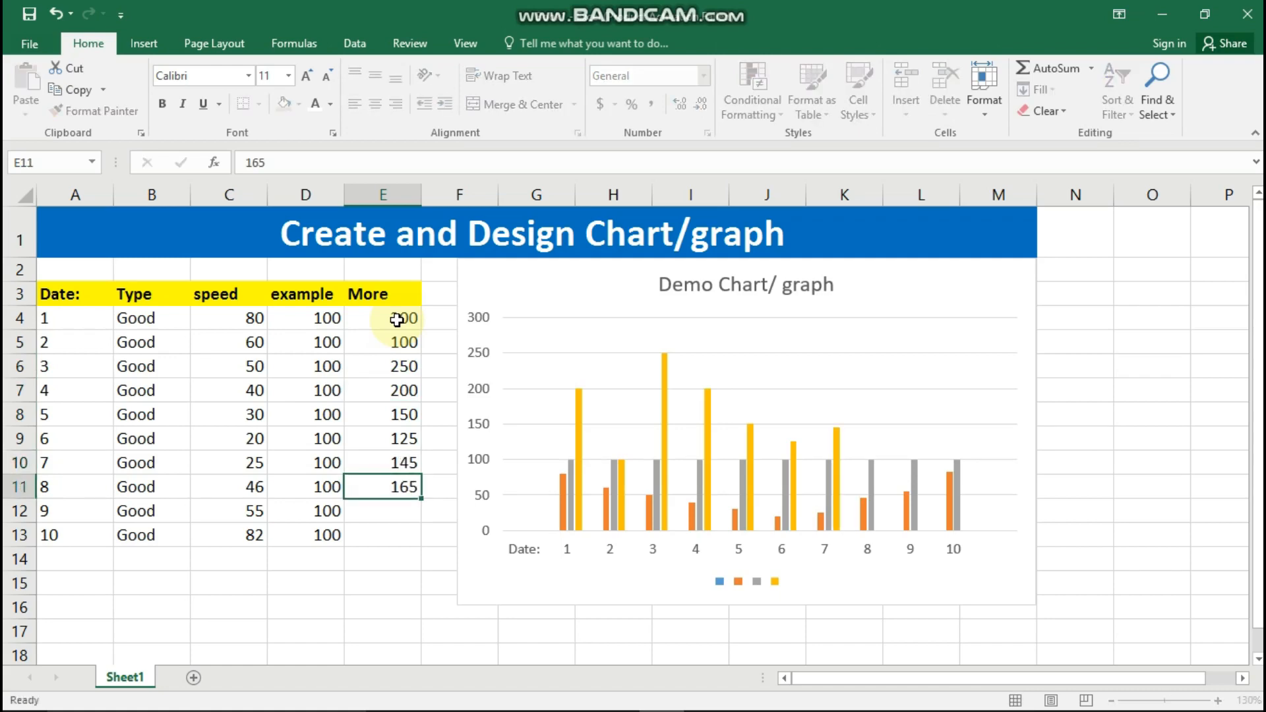
key(Return)
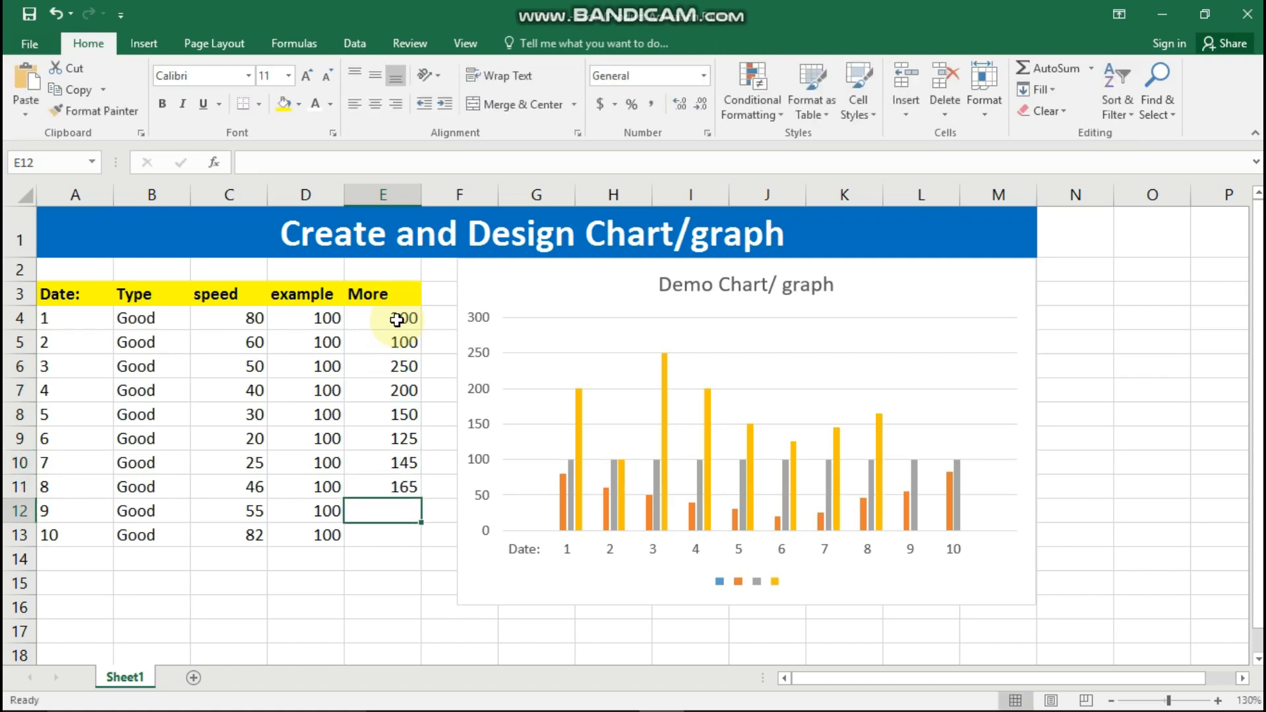
text(185)
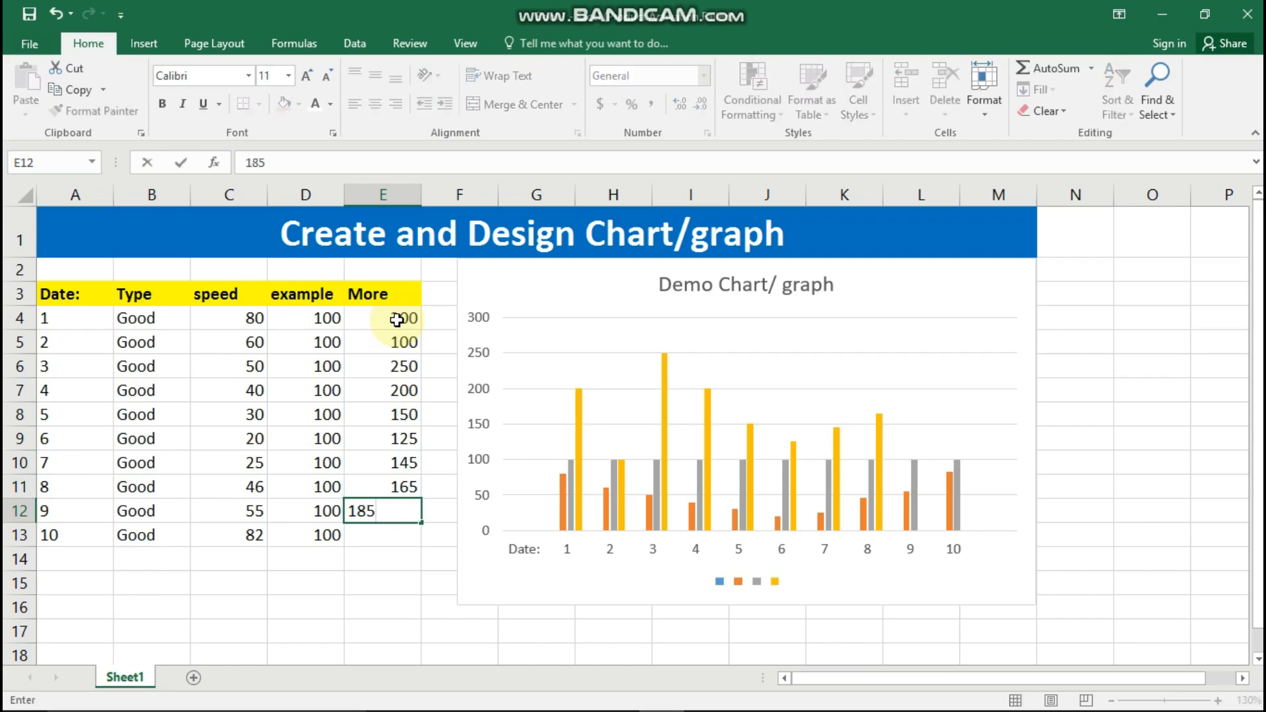
key(Return)
text(190)
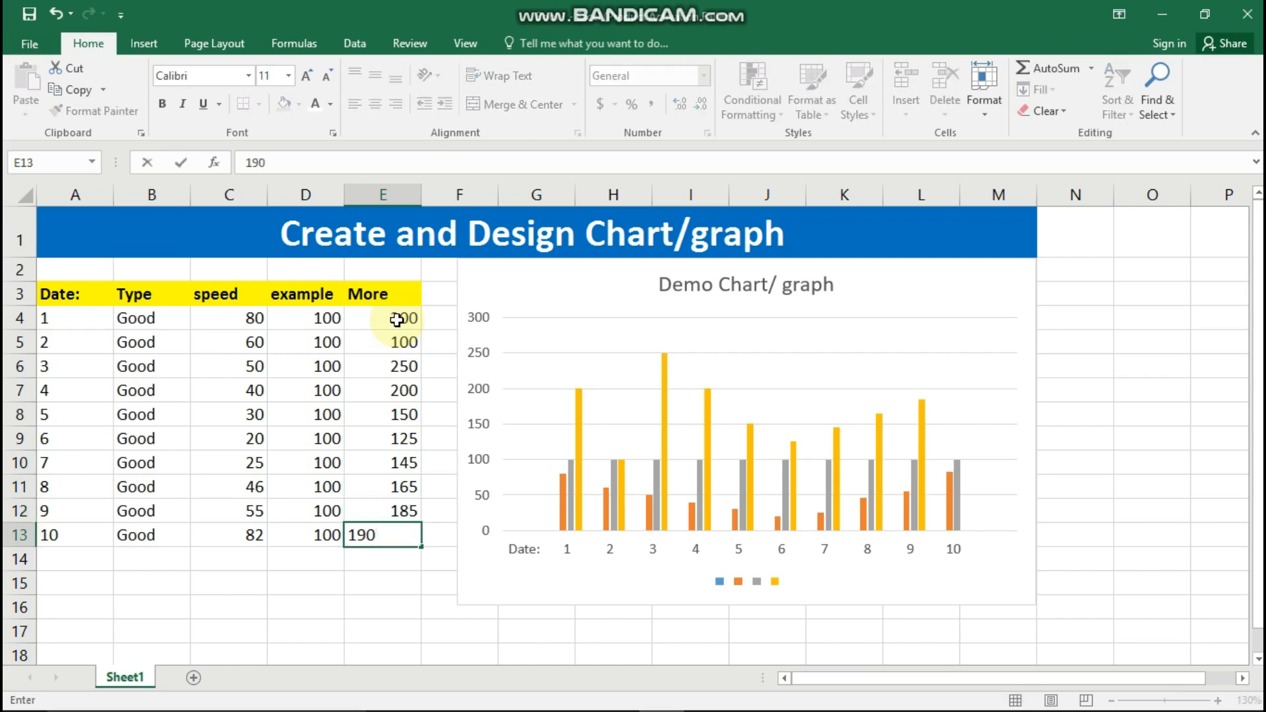
key(Return)
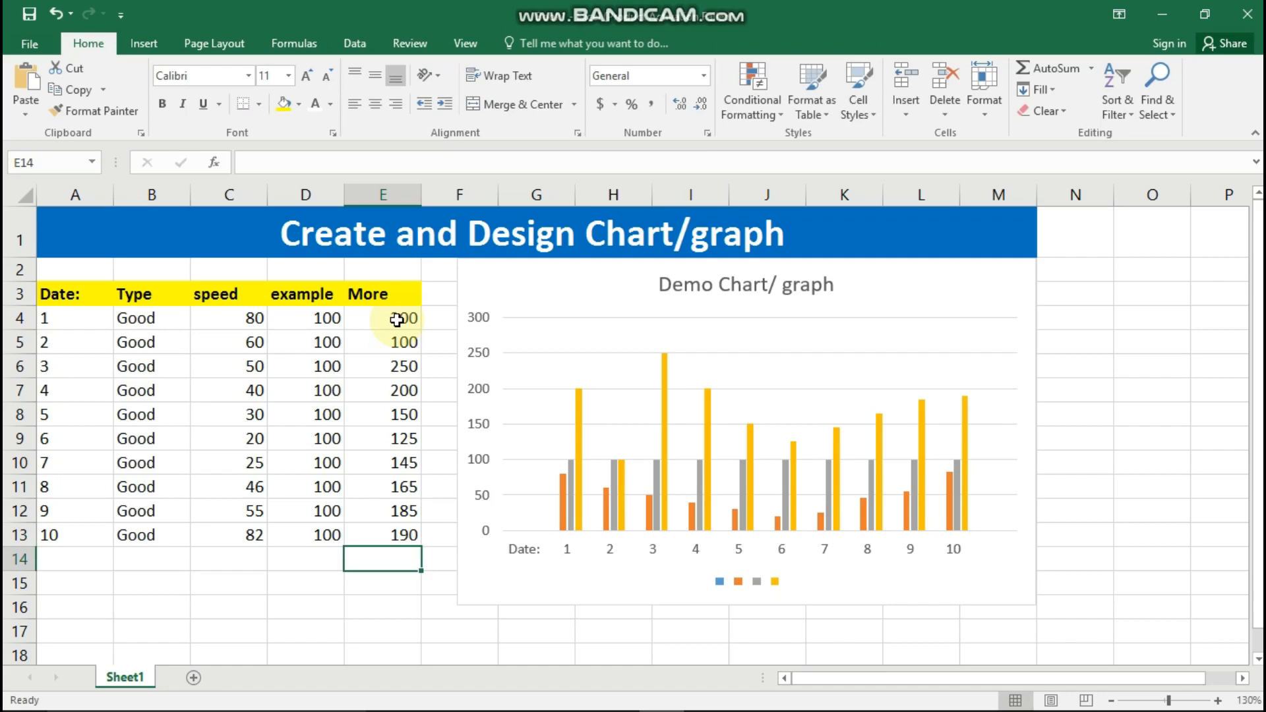
Step: Apply the dark gray background chart style to the column chart
click(698, 319)
click(670, 634)
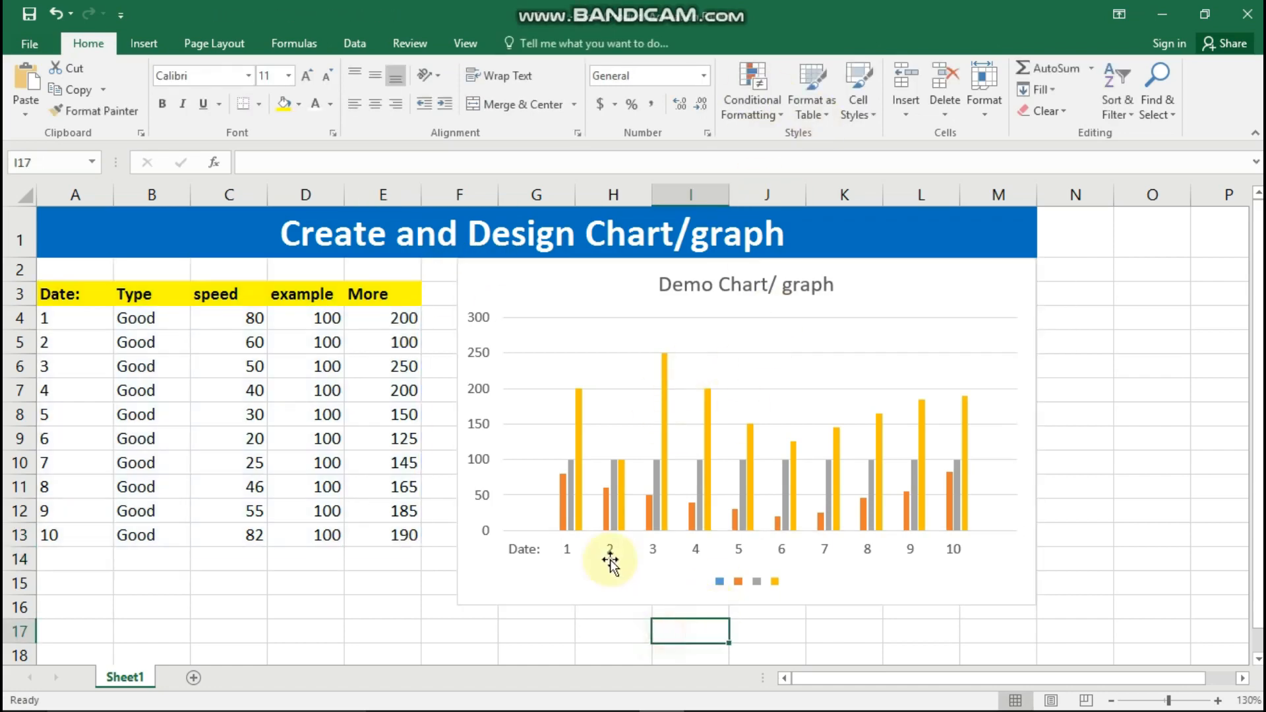
click(609, 560)
click(522, 42)
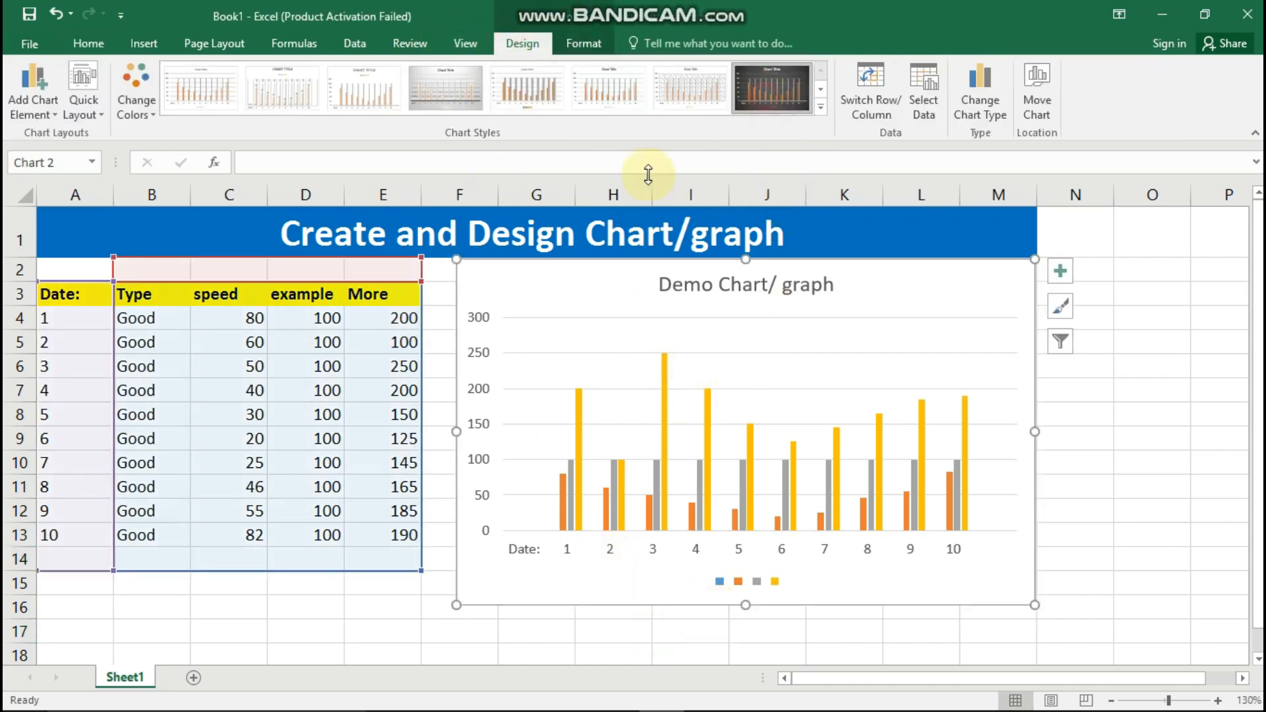
Step: Add axis titles to both axes of the column chart
click(1063, 274)
click(1105, 305)
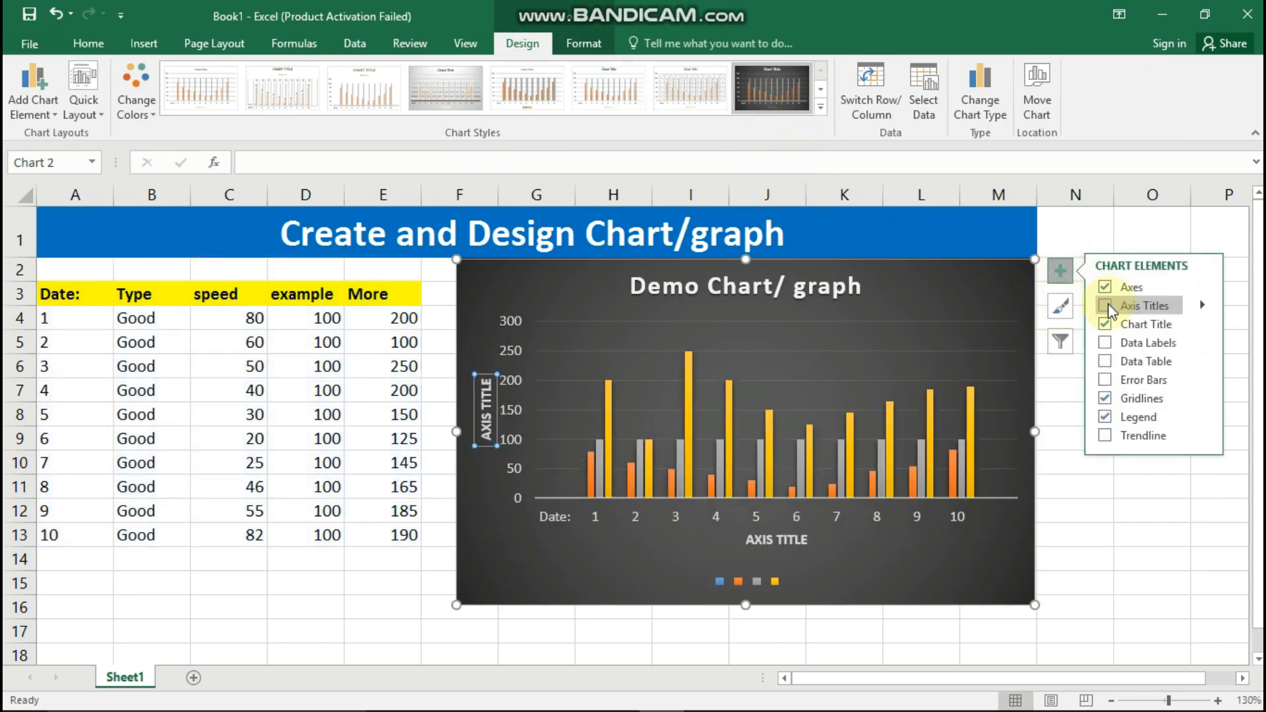
Step: Try showing data labels and a data table on the column chart
click(1105, 343)
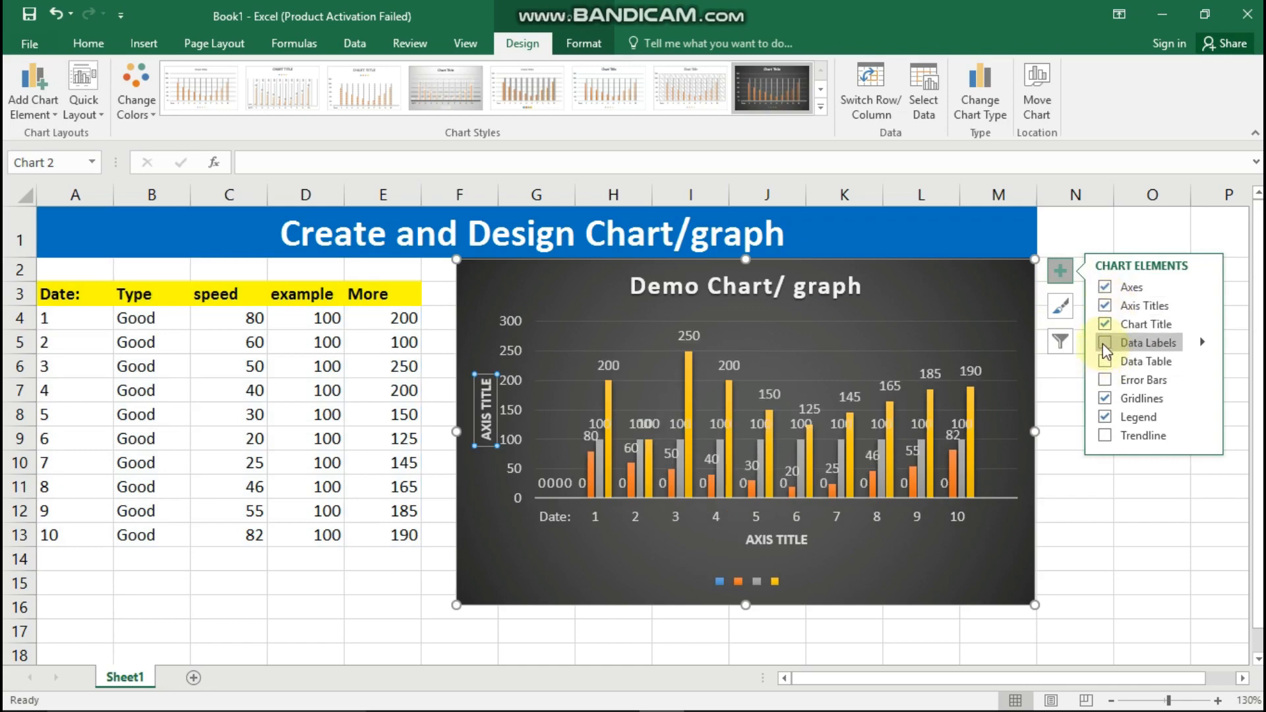
click(1105, 343)
click(1105, 362)
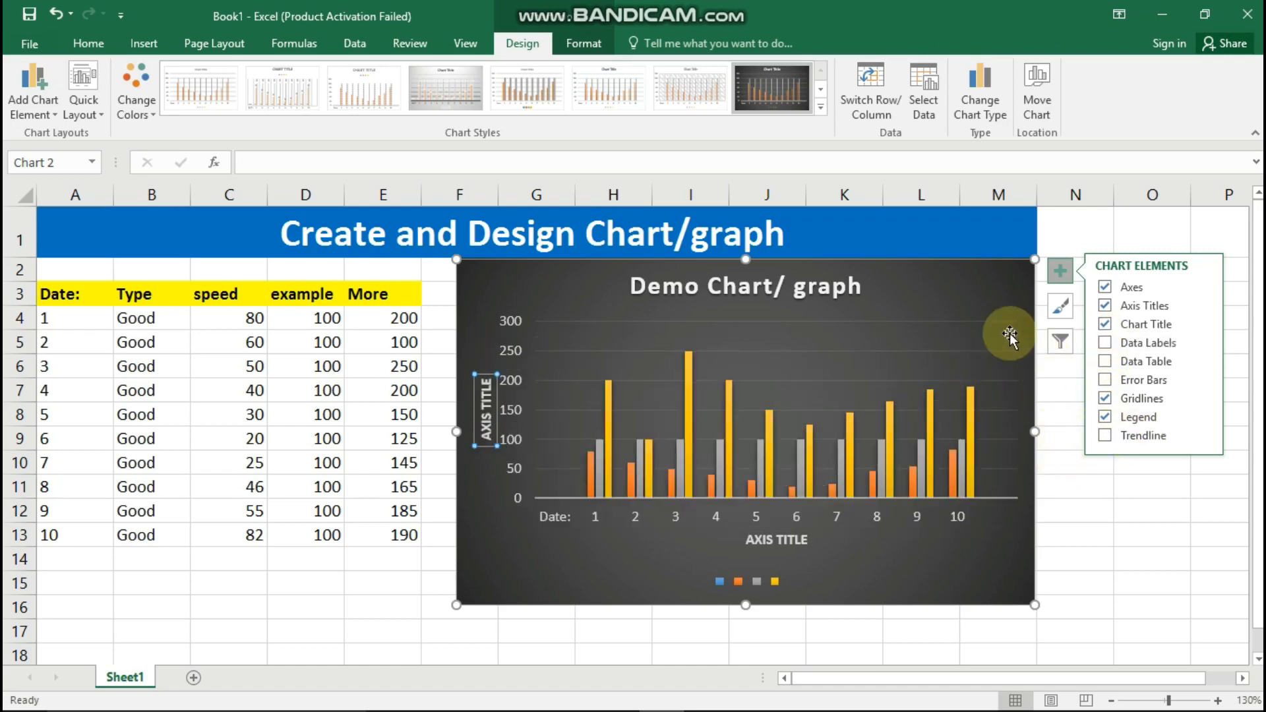
Step: Browse the available chart styles and choose the dark gray background style again
click(1068, 309)
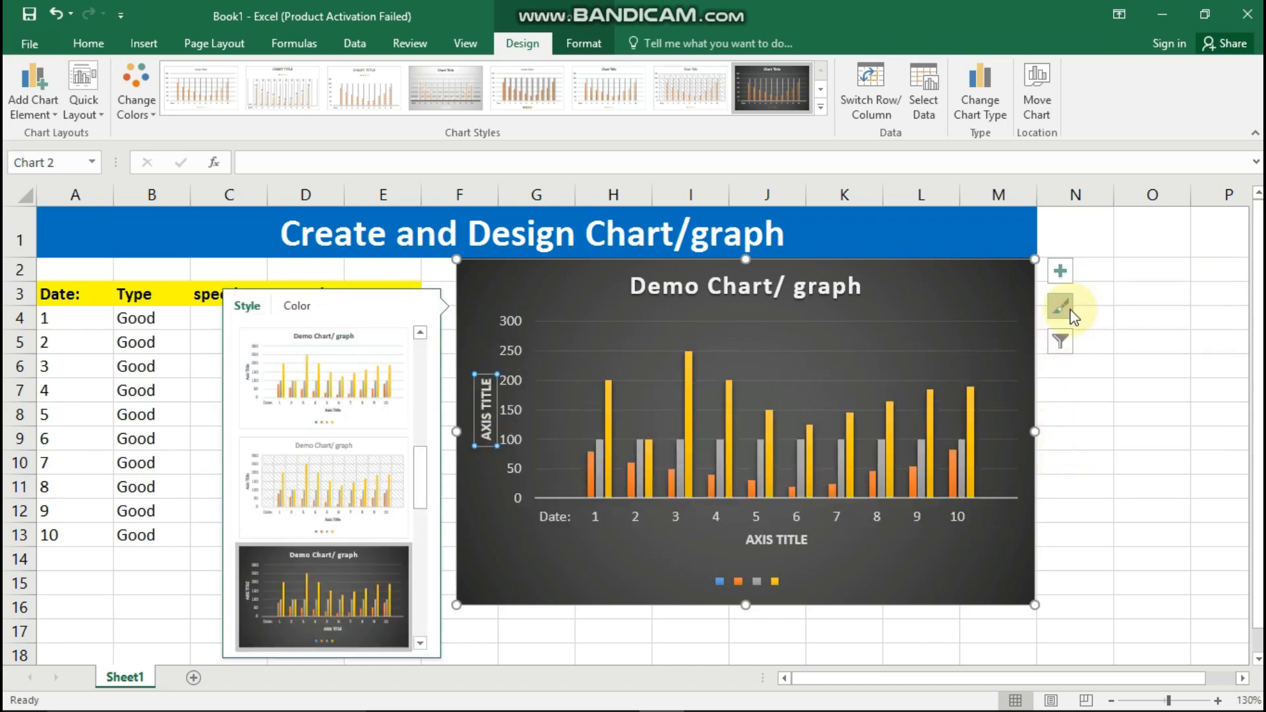
click(820, 106)
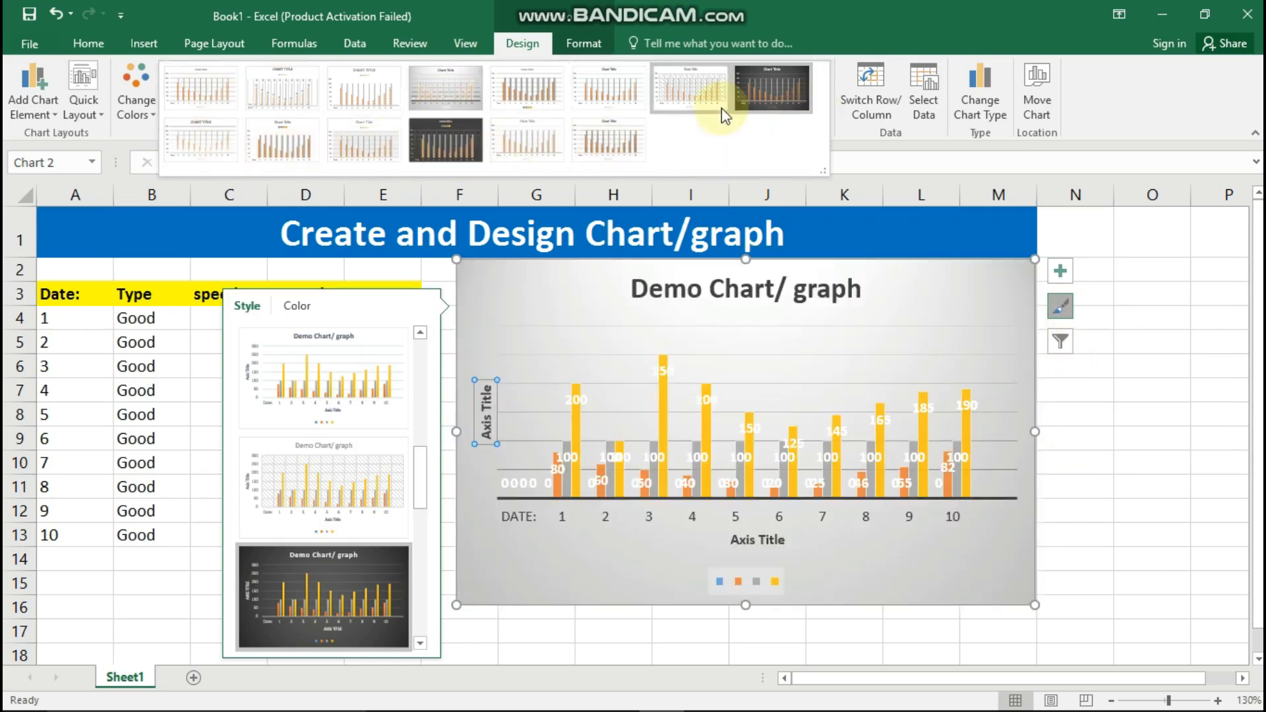
click(765, 92)
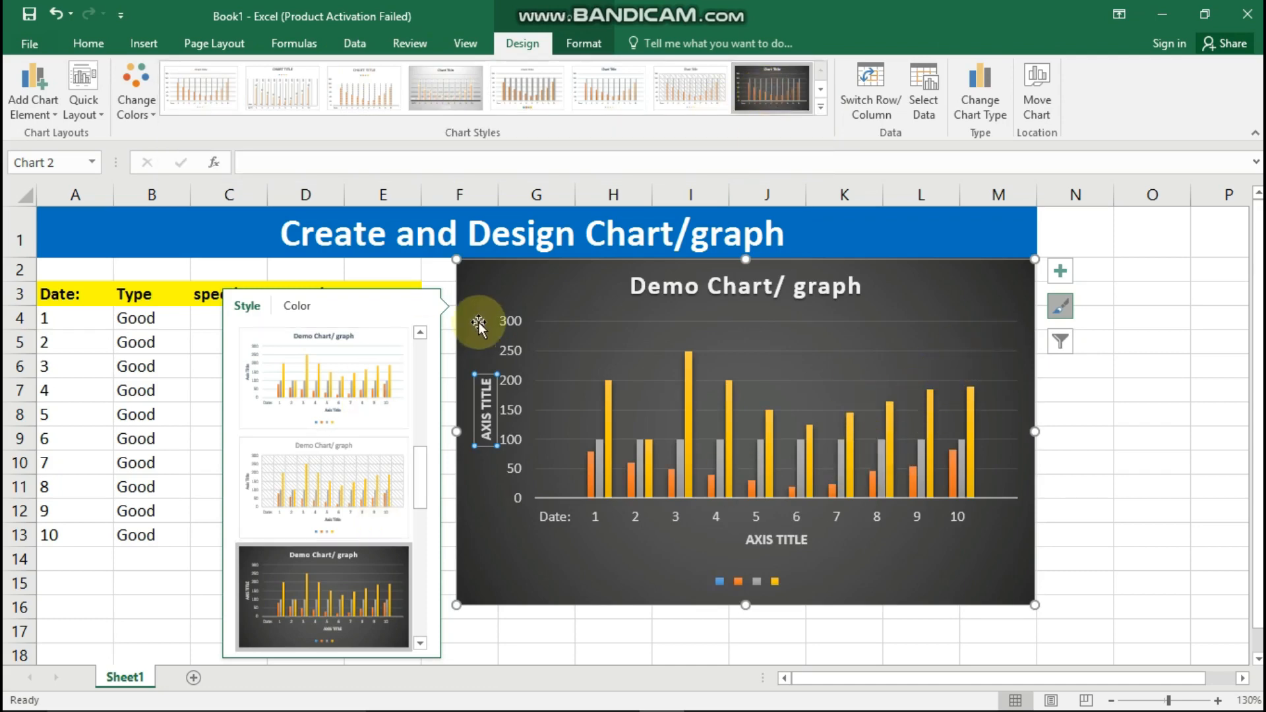
Step: Replace the vertical axis title's text with "YOUR TEXT HERE"
click(485, 426)
key(ctrl+a)
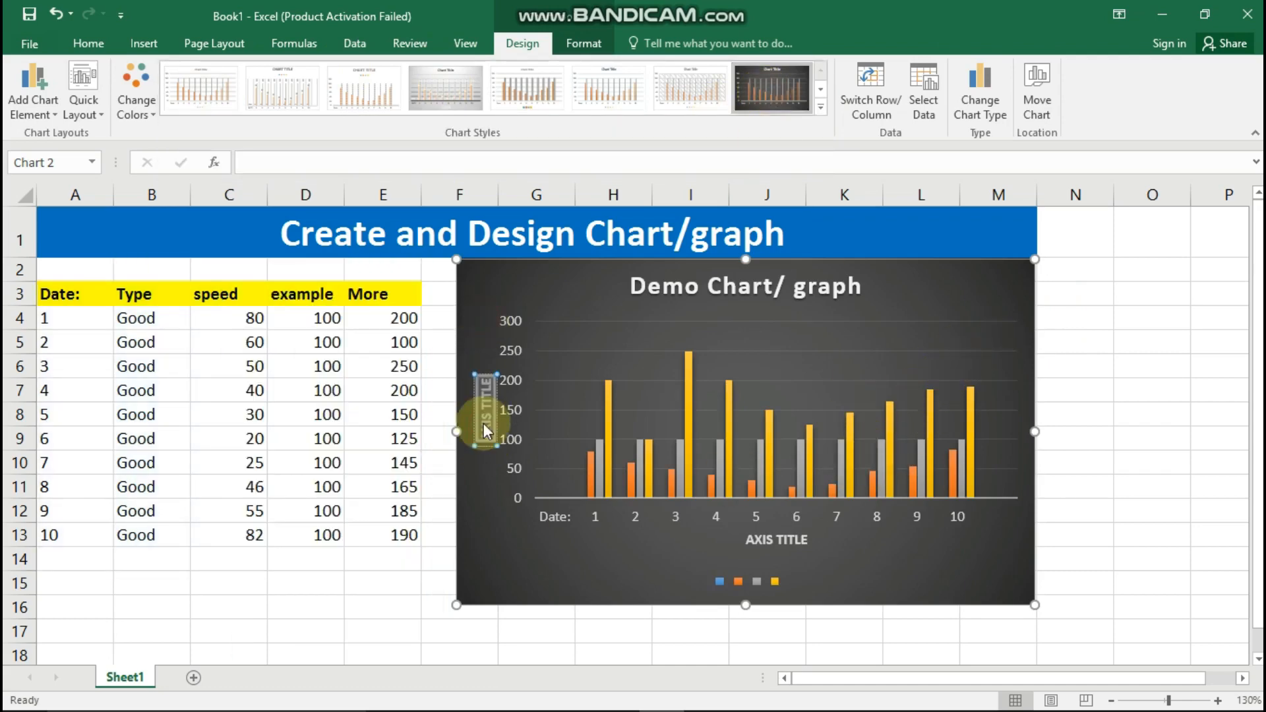
key(BackSpace)
text(YO)
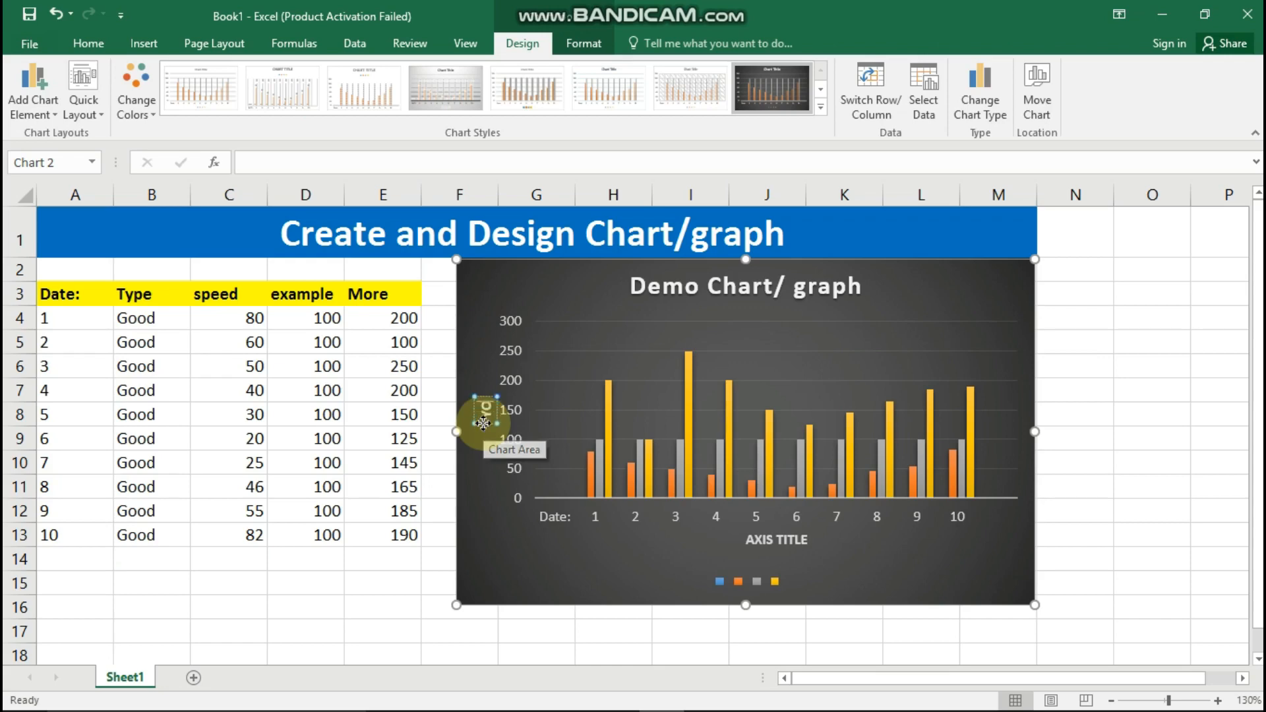
text(UR TEXT HERE)
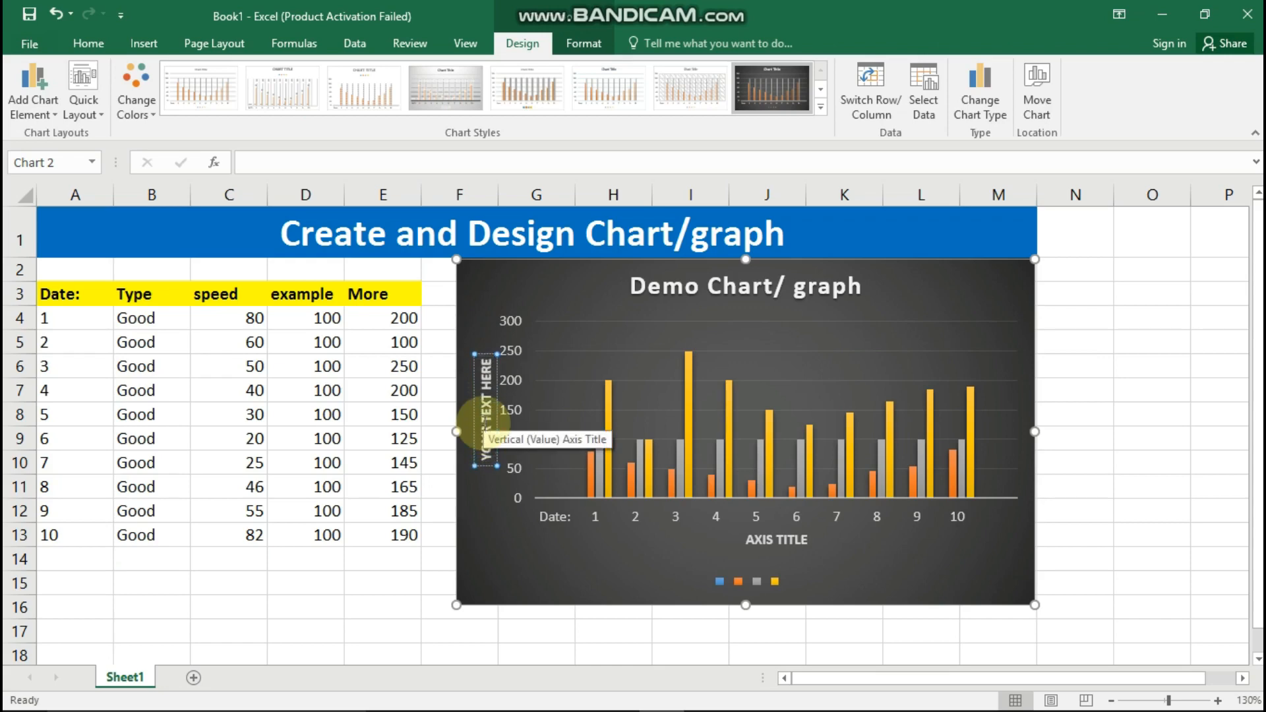
click(666, 566)
Step: Delete the horizontal axis title from the chart and close the chart area formatting options
double_click(788, 544)
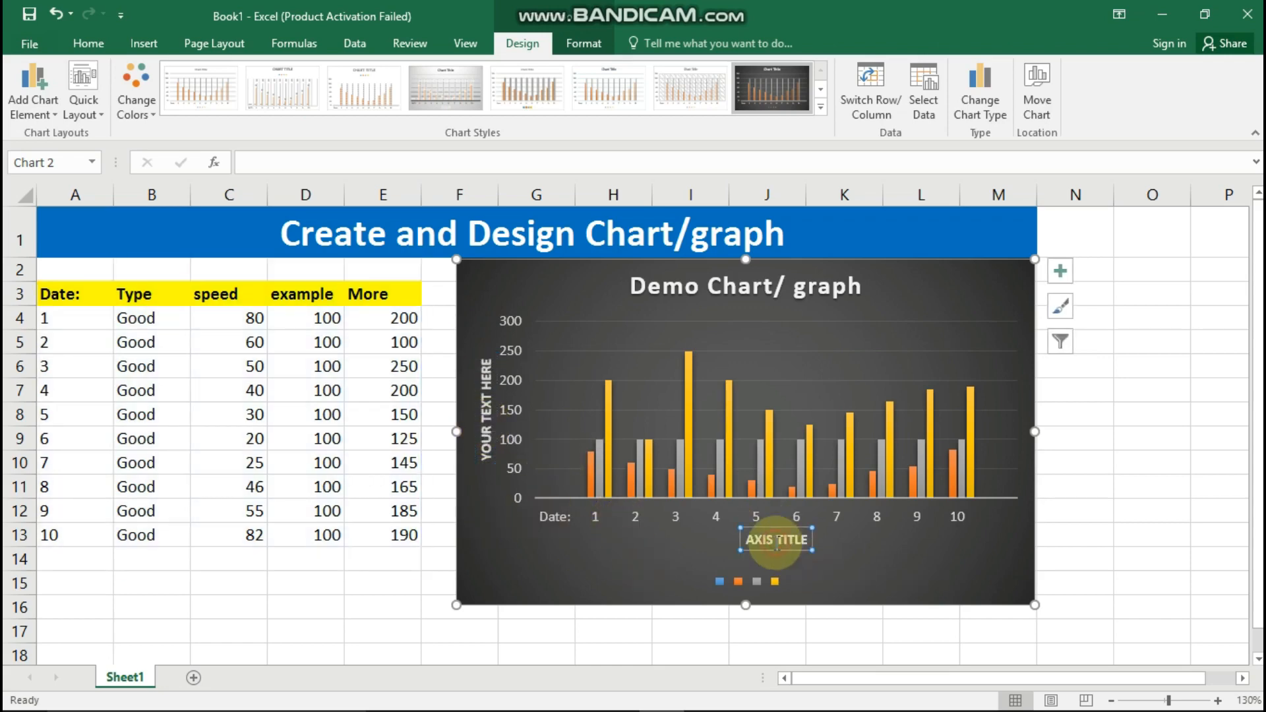
key(Delete)
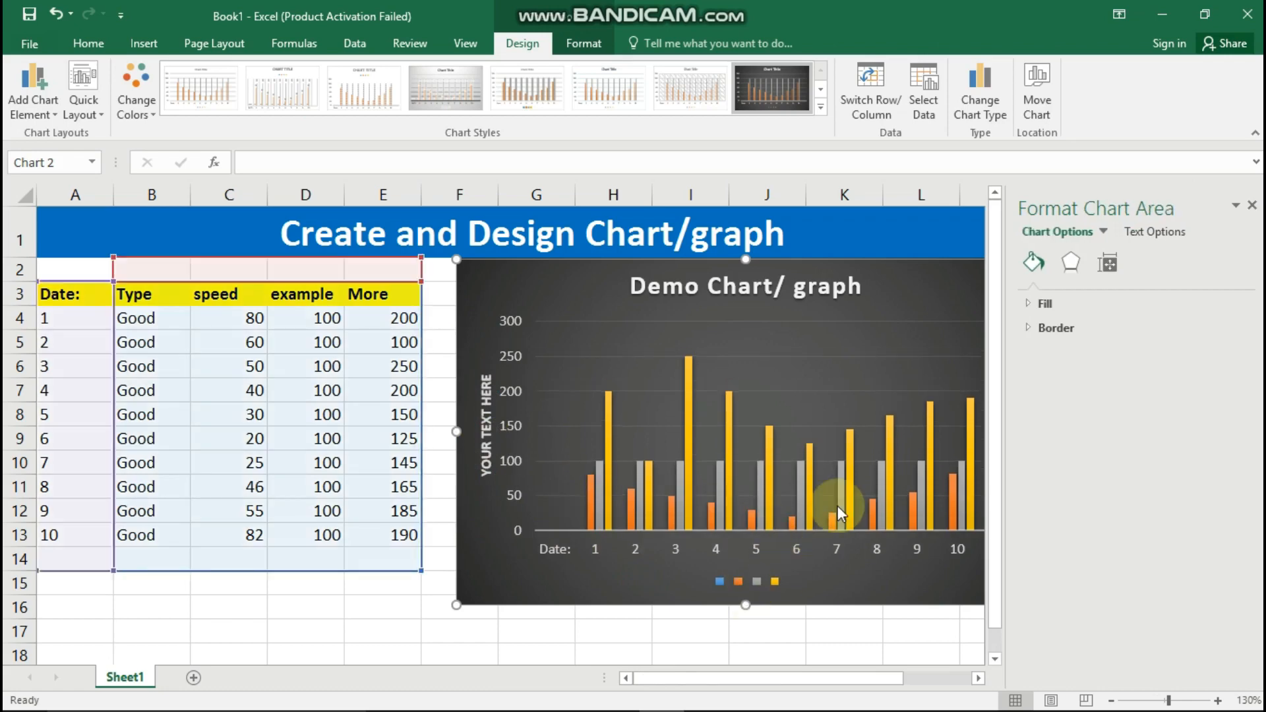
click(1252, 205)
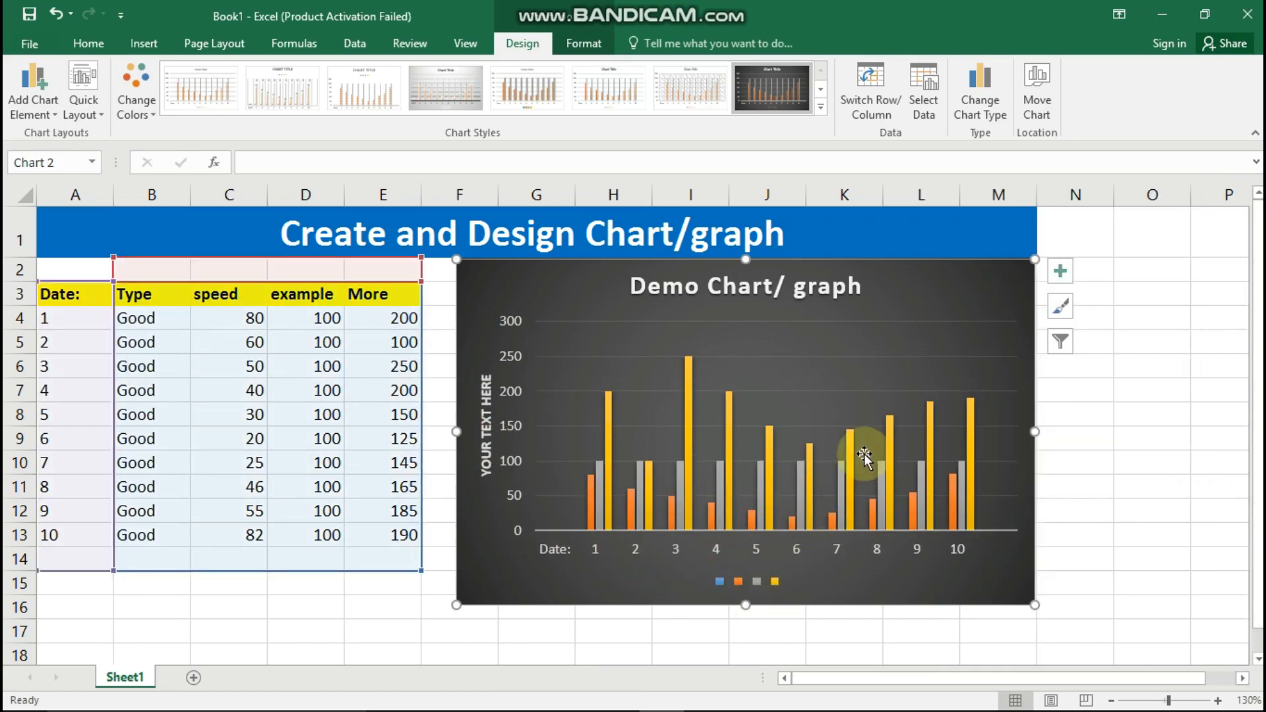
click(1060, 341)
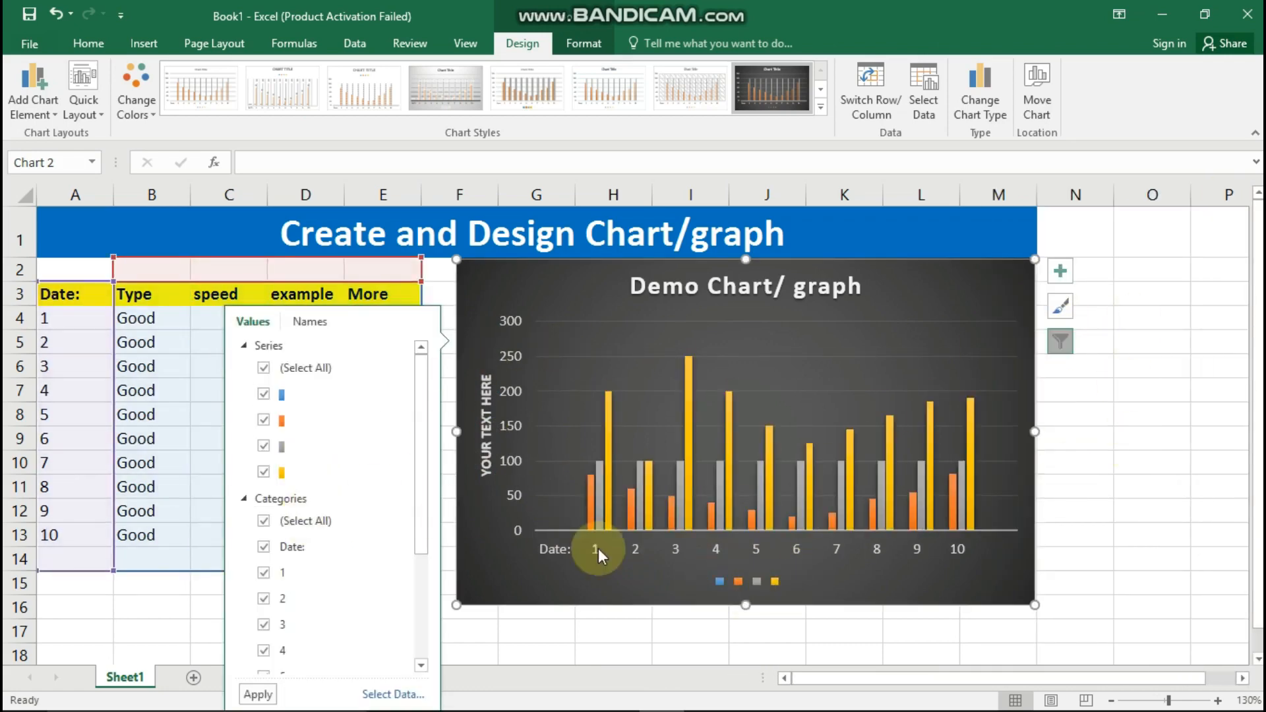
click(627, 614)
click(907, 348)
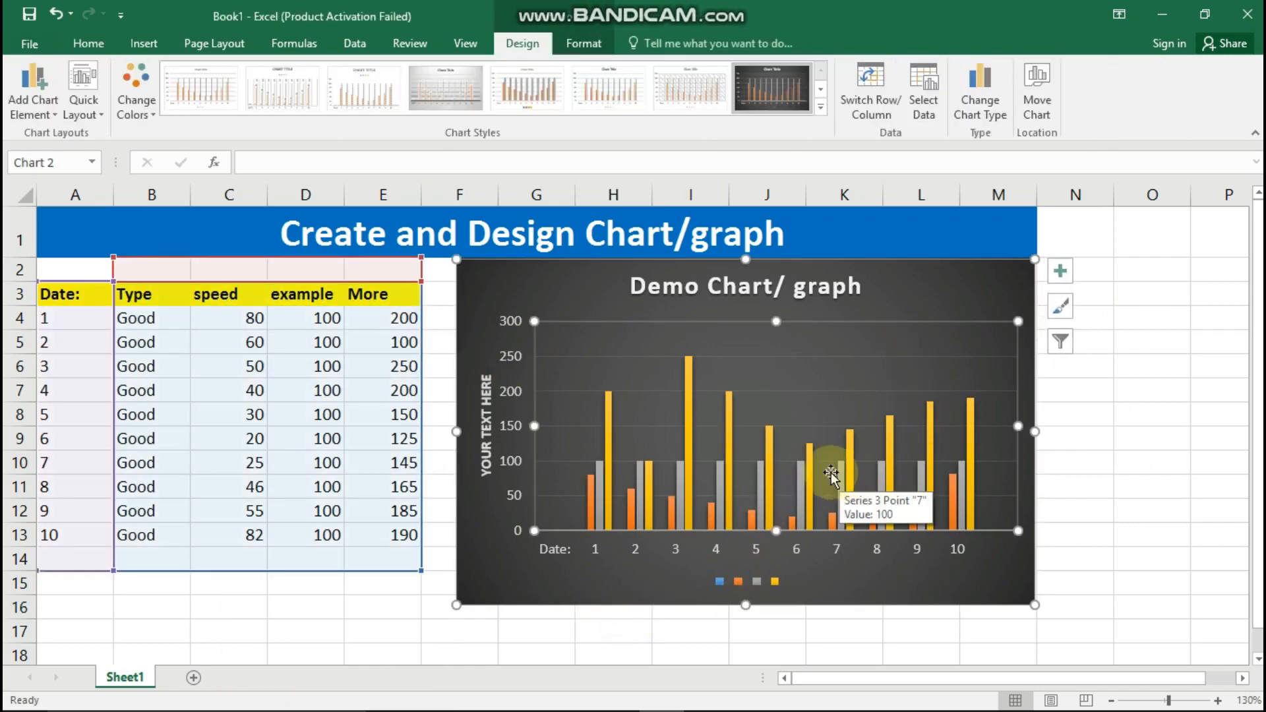
scroll(791, 449, down, 1)
scroll(771, 435, up, 1)
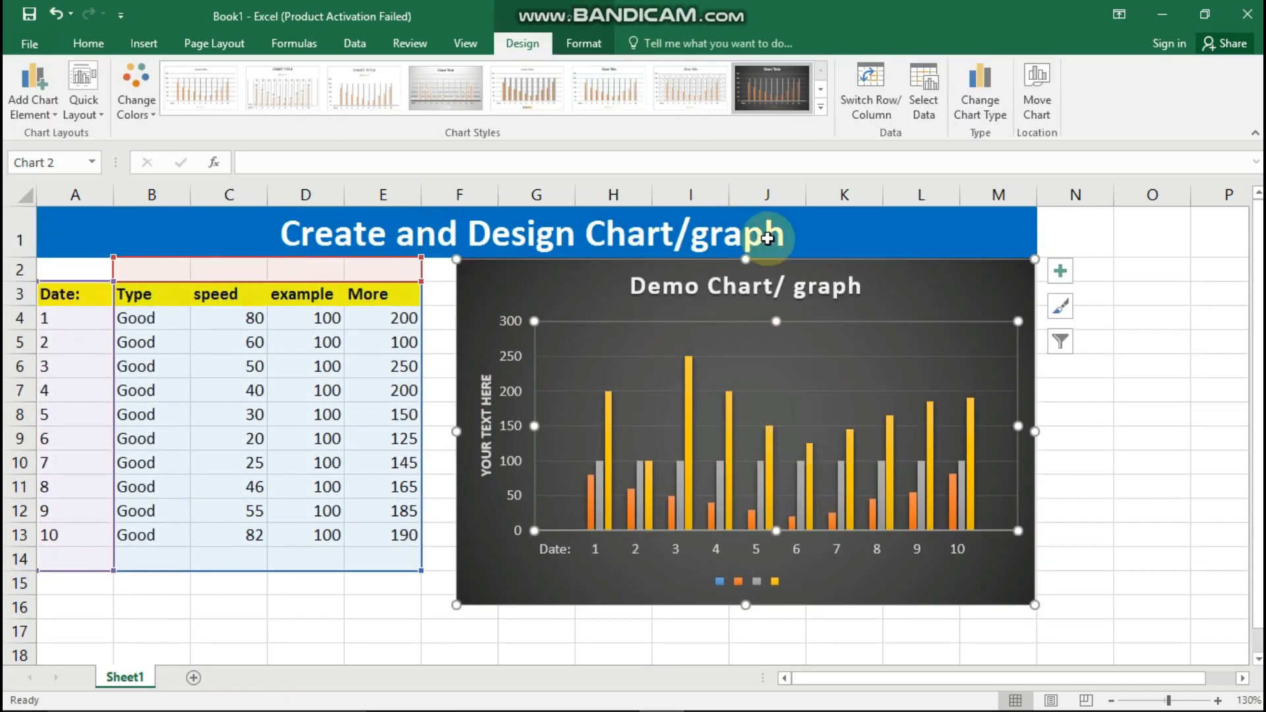
right_click(890, 370)
key(Escape)
click(1108, 460)
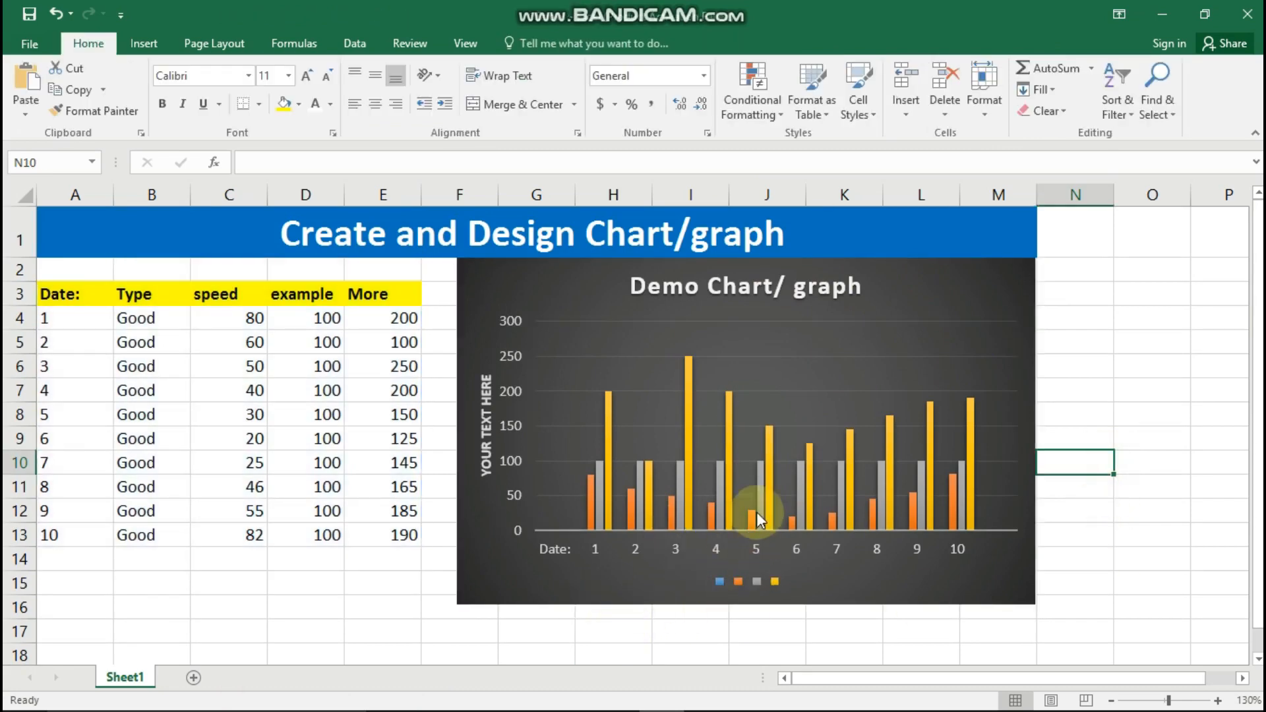
click(55, 554)
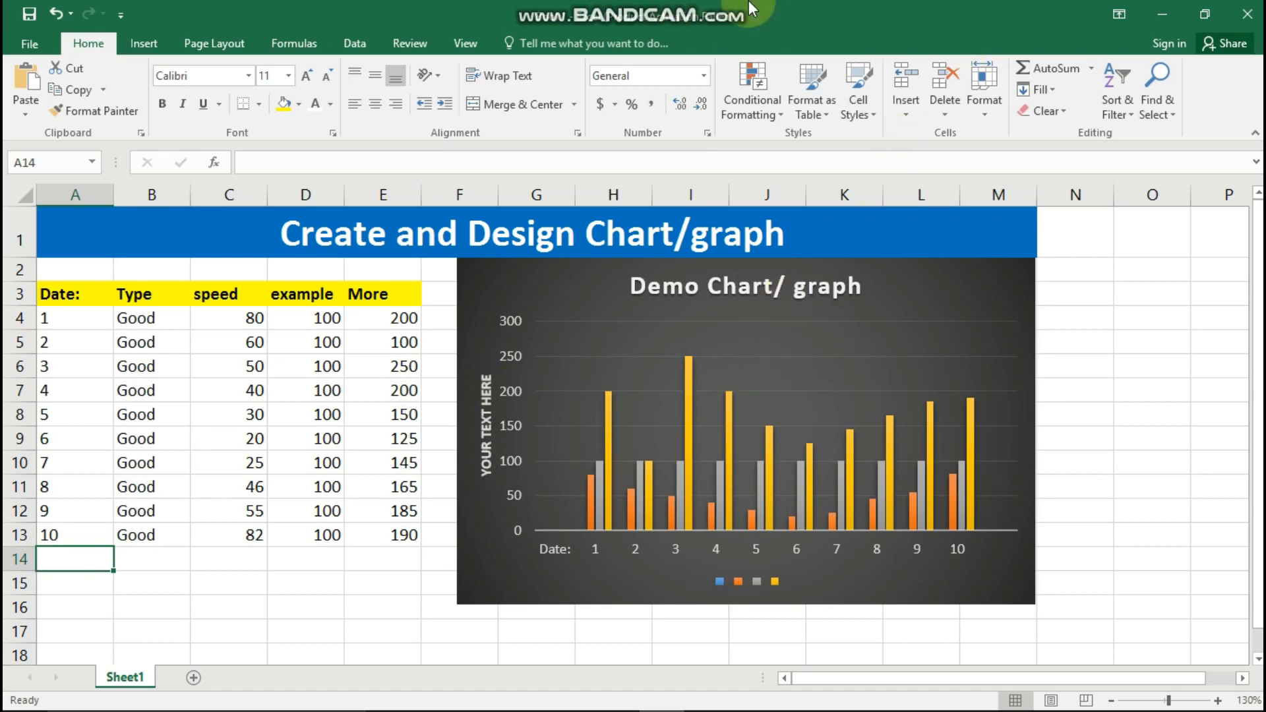
Step: Write the on-screen annotation "You can edit more" in red beside the chart
mouse_move(758, 2)
click(809, 14)
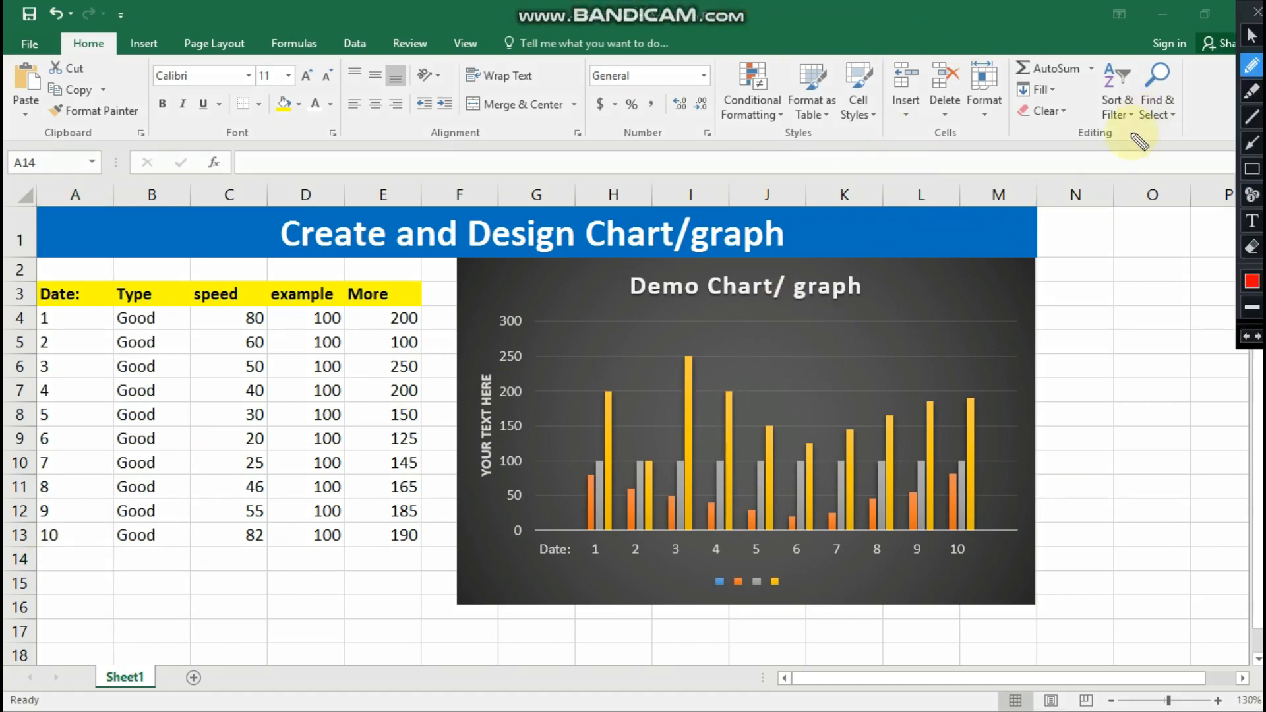
click(1251, 224)
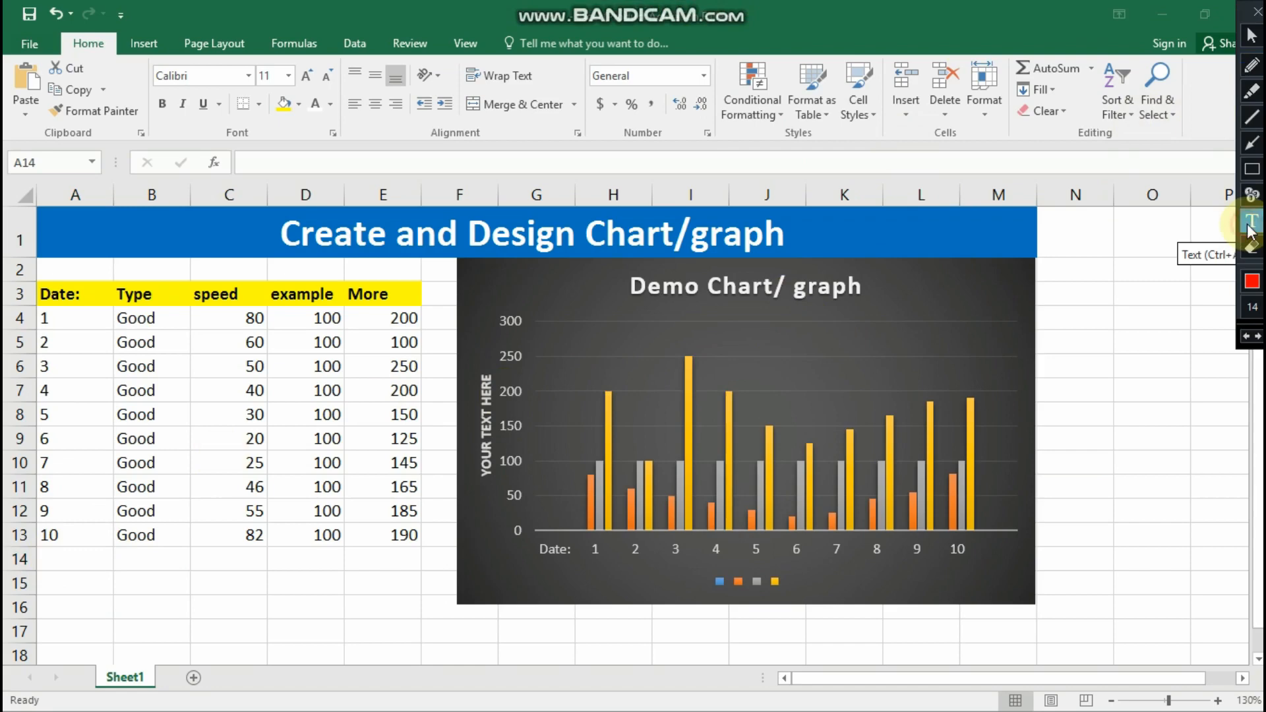
click(1074, 306)
text(T)
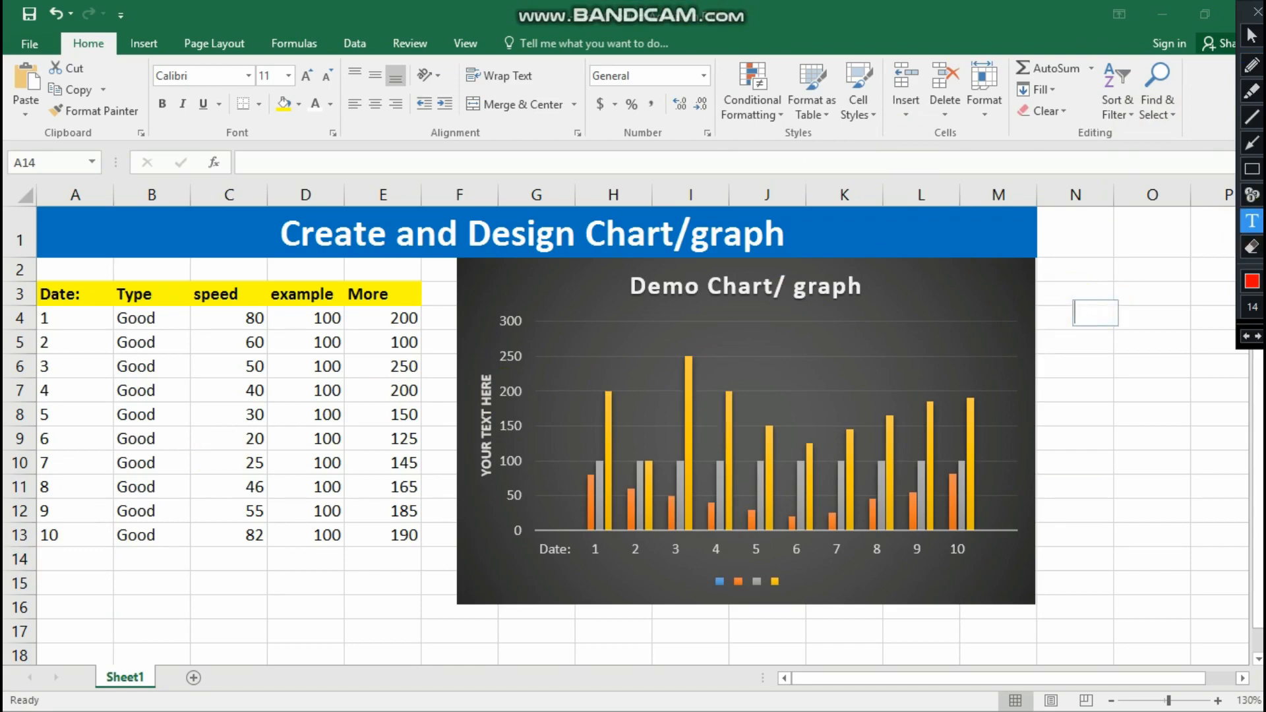
text(ou can edit )
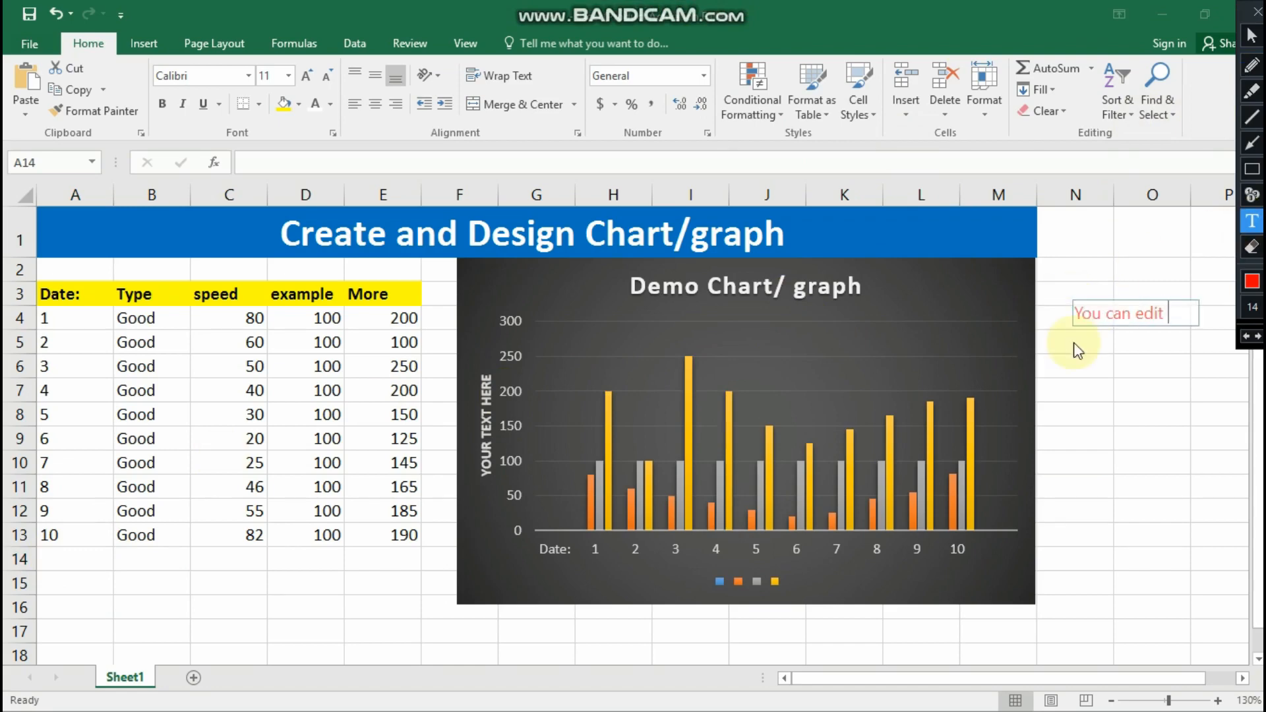
text(more)
key(Return)
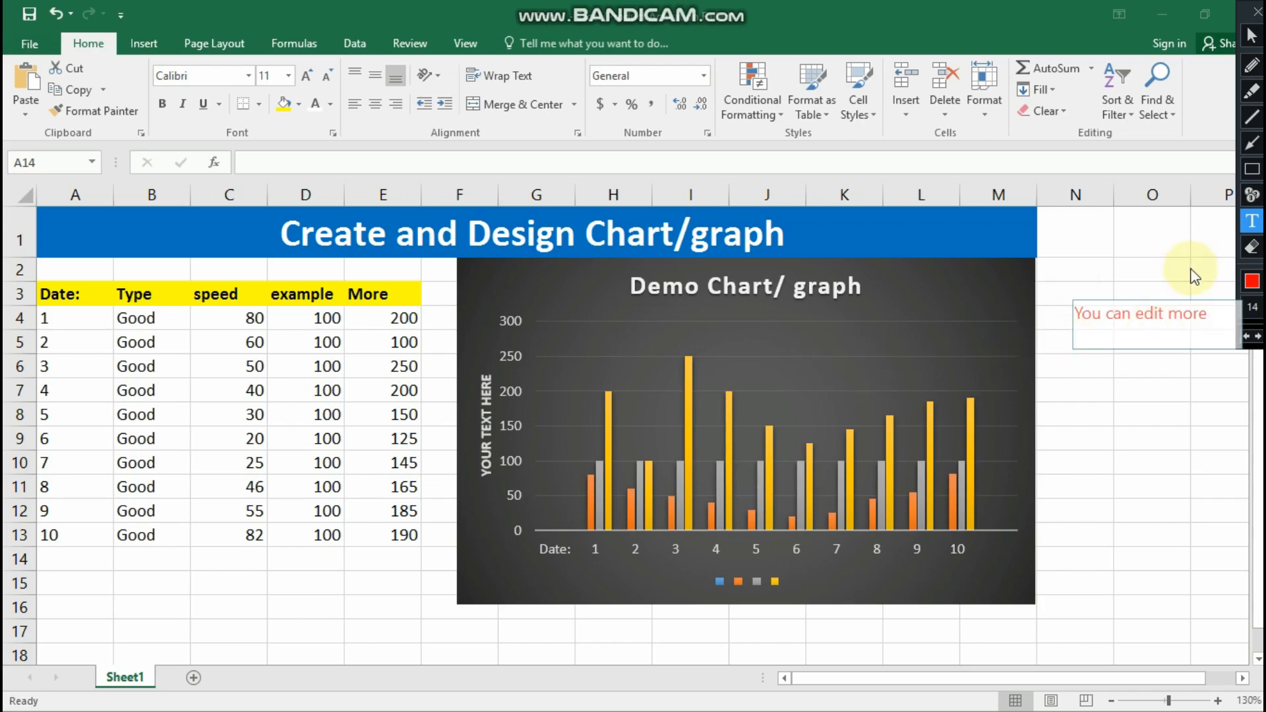
Step: Erase the red on-screen annotation and leave the drawing mode
click(1251, 247)
click(1075, 310)
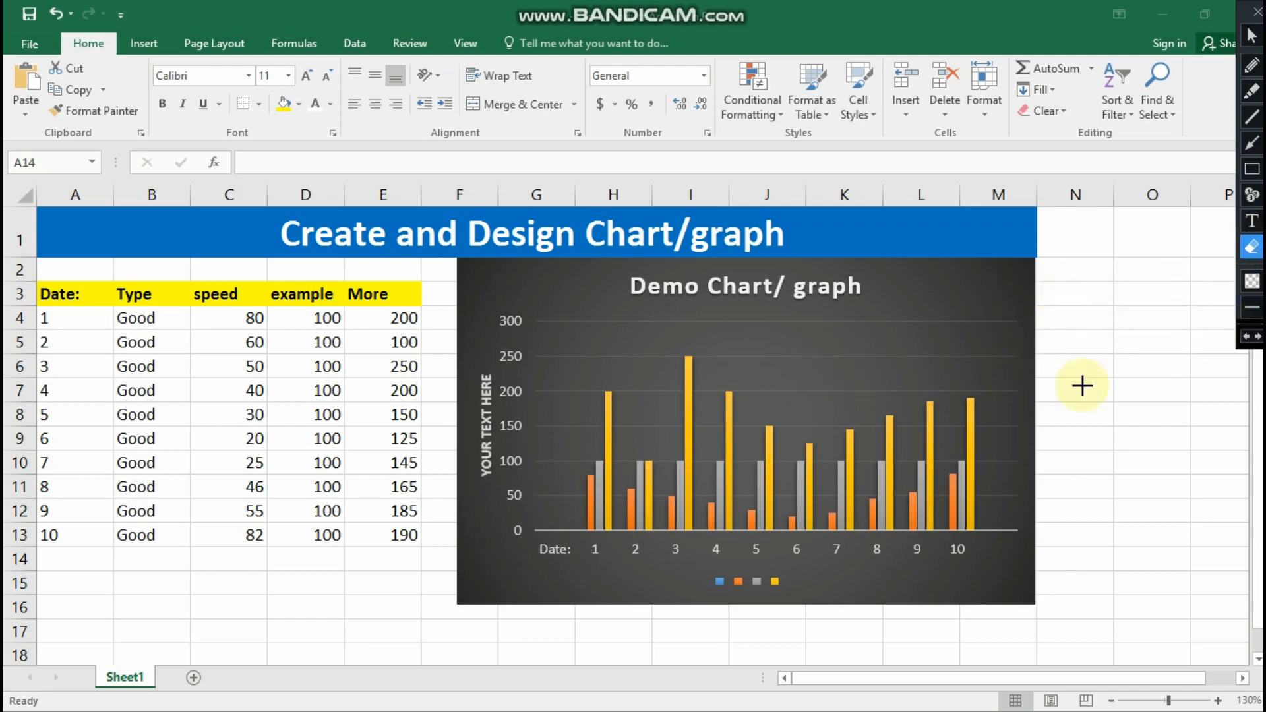
click(1251, 36)
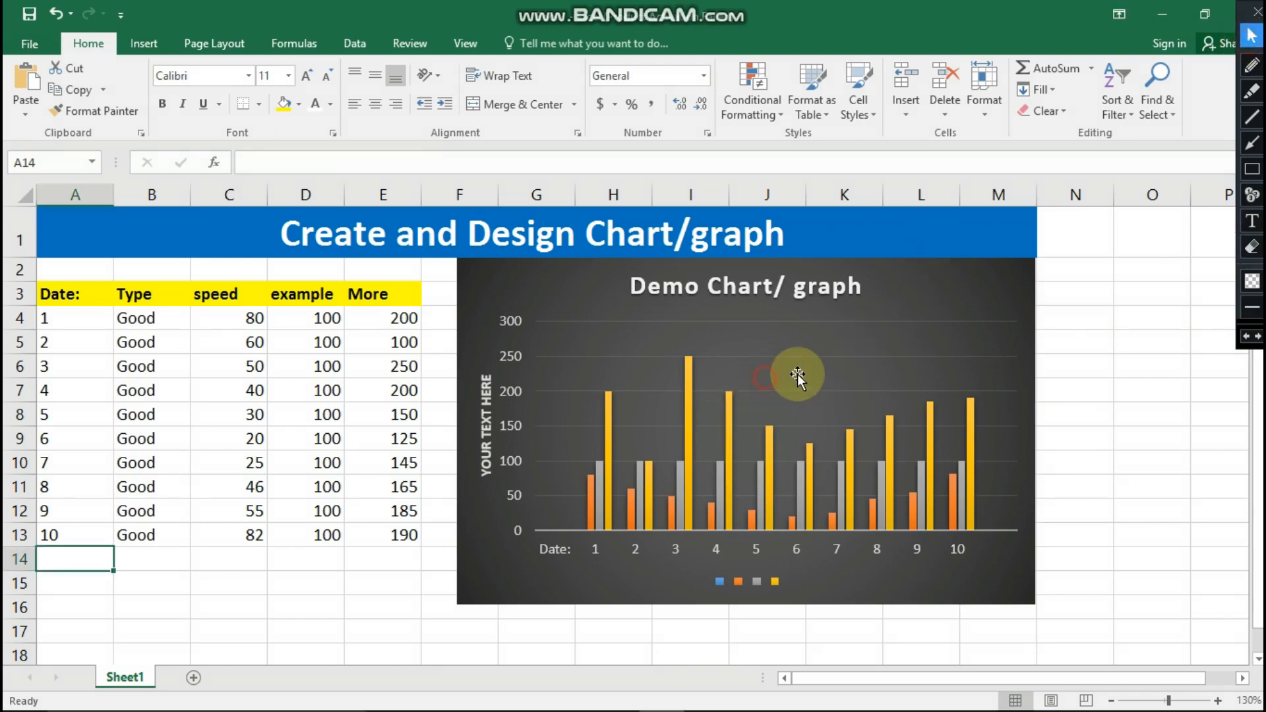
Step: Move the column chart clear of column F and add an "etc" header in F3 with the value 150 in F4
click(830, 374)
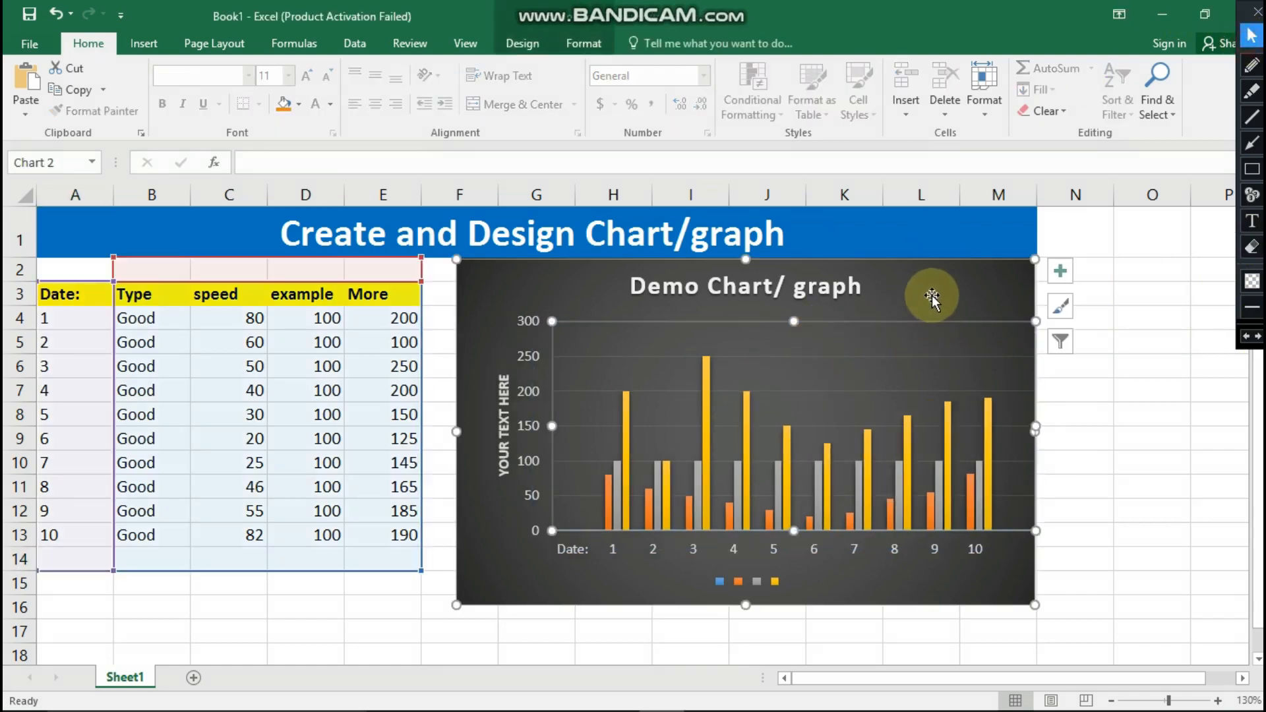
drag(929, 294, 1138, 296)
click(455, 294)
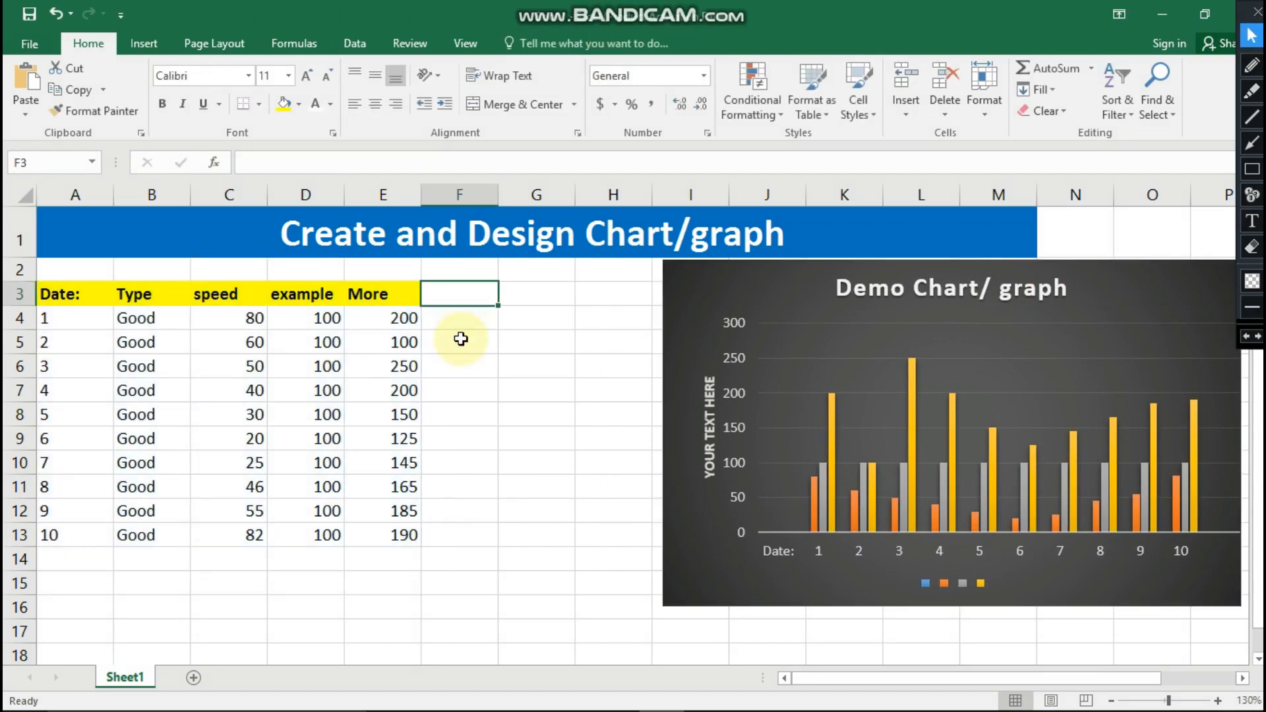
text(etc)
key(Return)
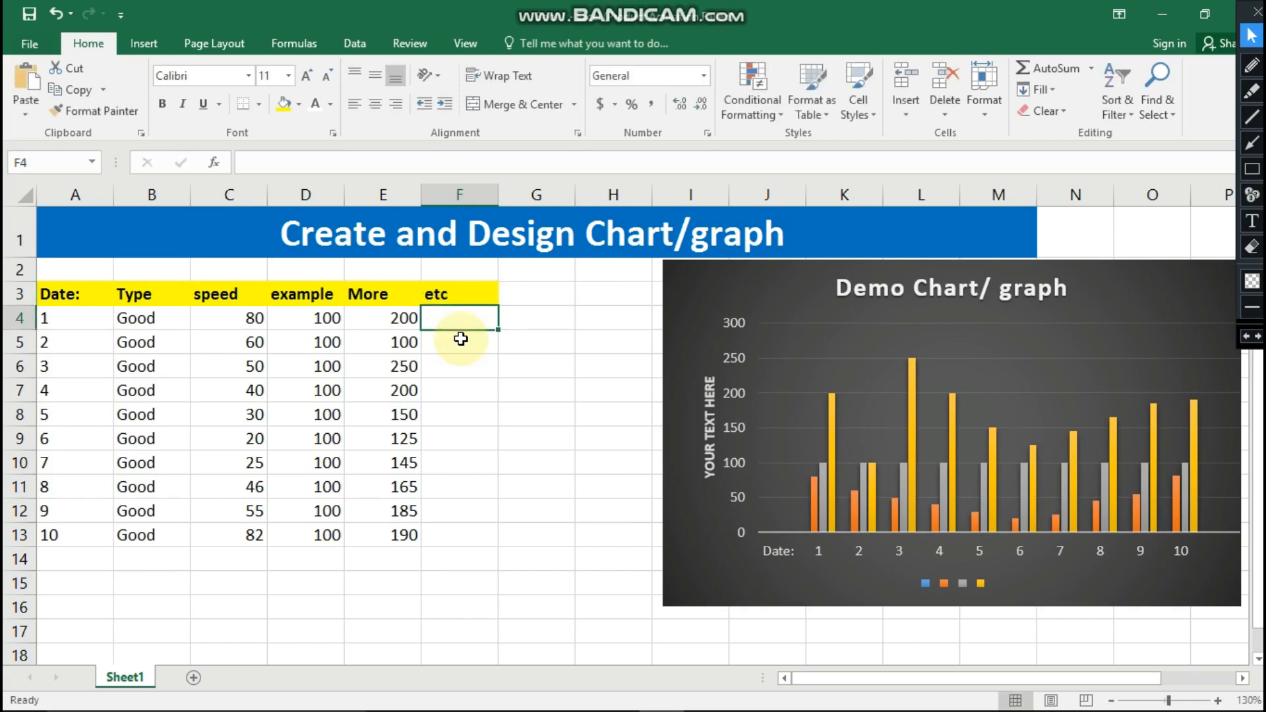
text(150)
key(Return)
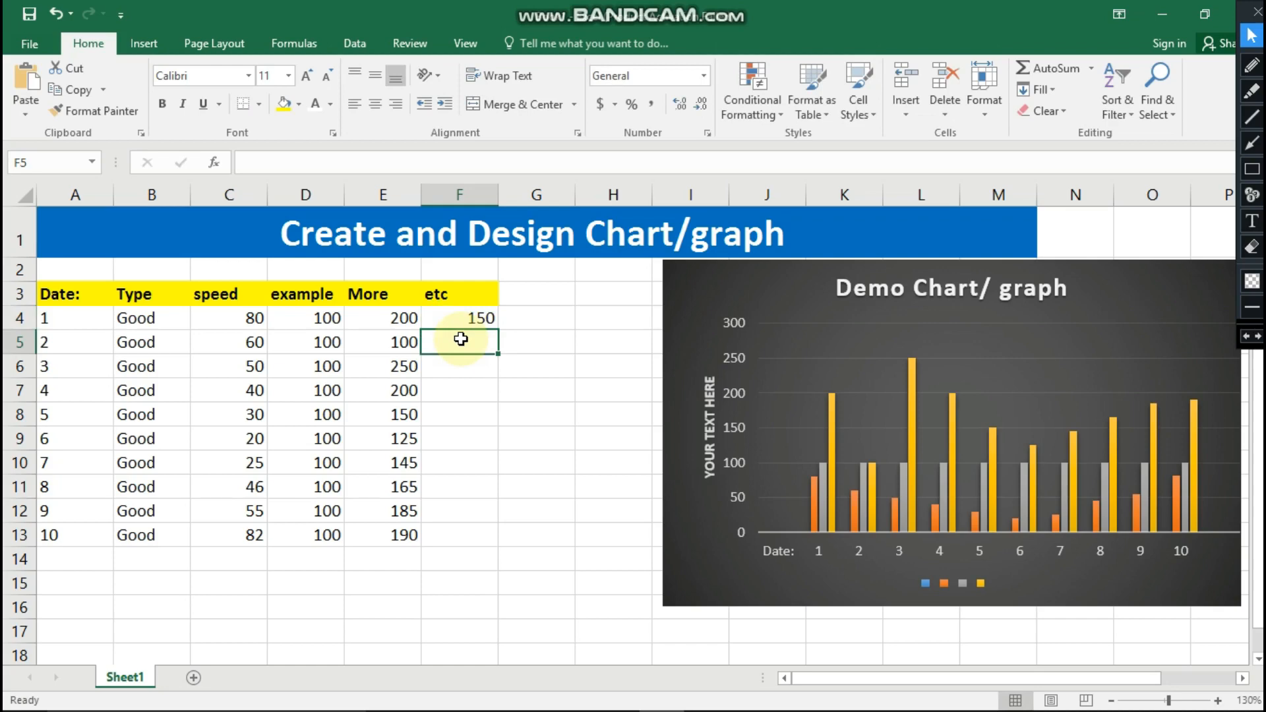
Step: Move the value 150 from F4 to F7 and try filling the etc column down to row 13
click(486, 315)
mouse_move(491, 329)
mouse_down()
mouse_move(491, 402)
mouse_move(483, 285)
mouse_move(486, 327)
mouse_up()
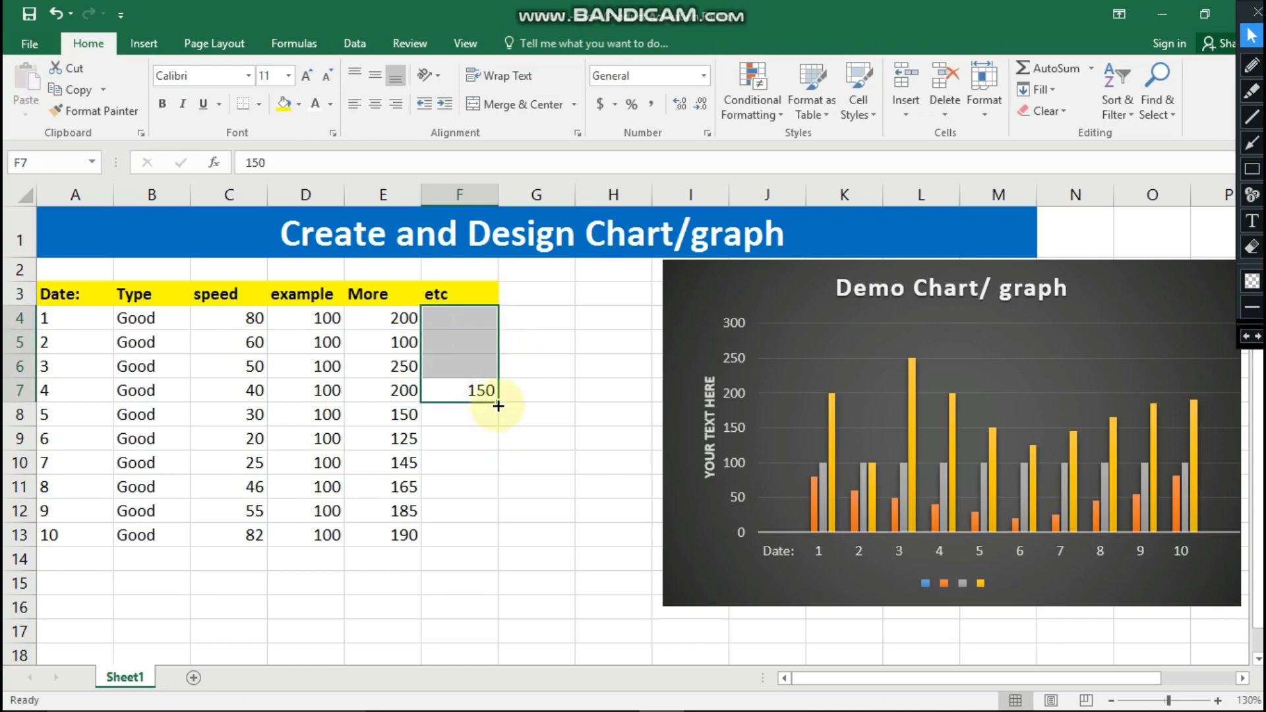
drag(498, 403, 491, 531)
click(498, 424)
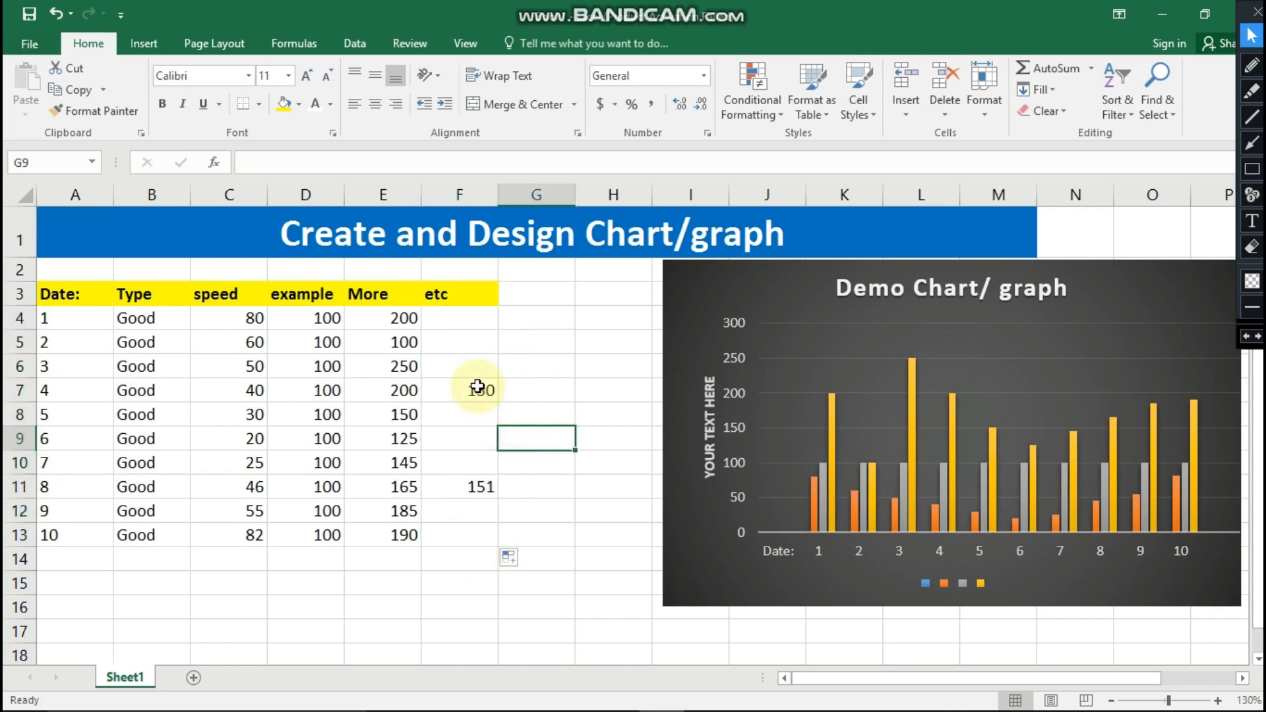
Step: Fill the value 150 from F7 down through F12 in the etc column
click(474, 319)
click(485, 390)
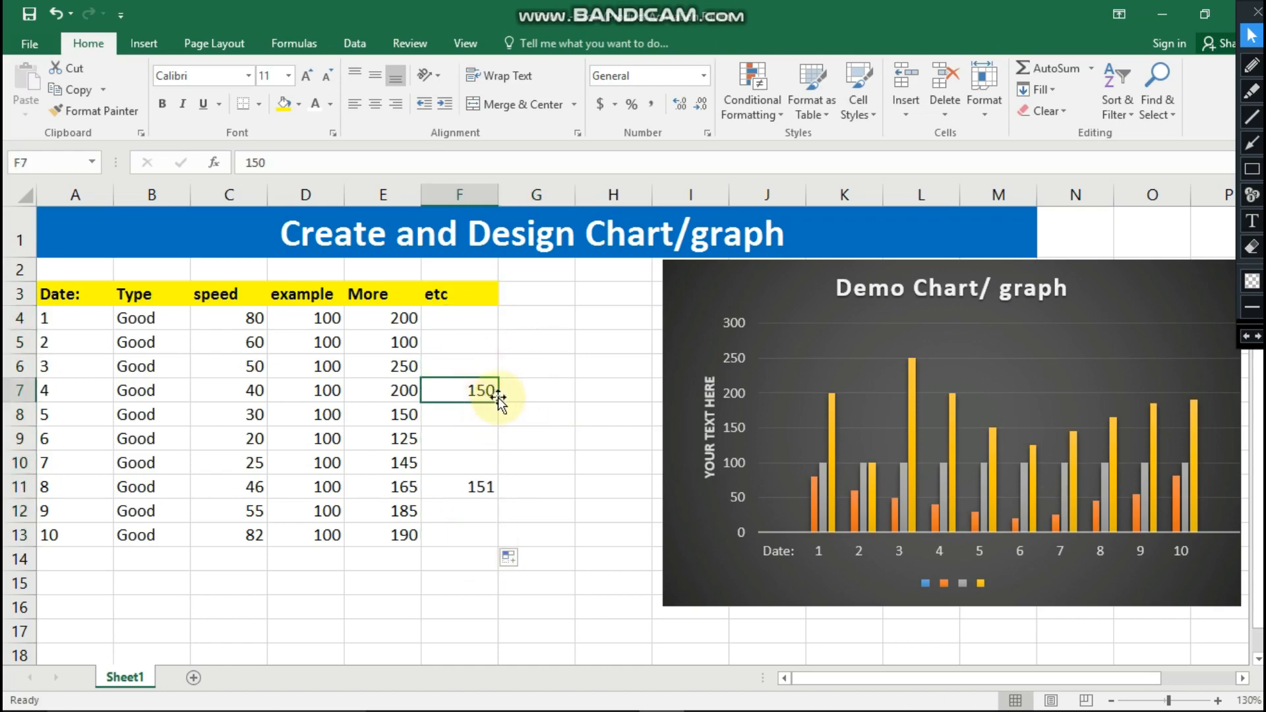
drag(499, 399, 503, 517)
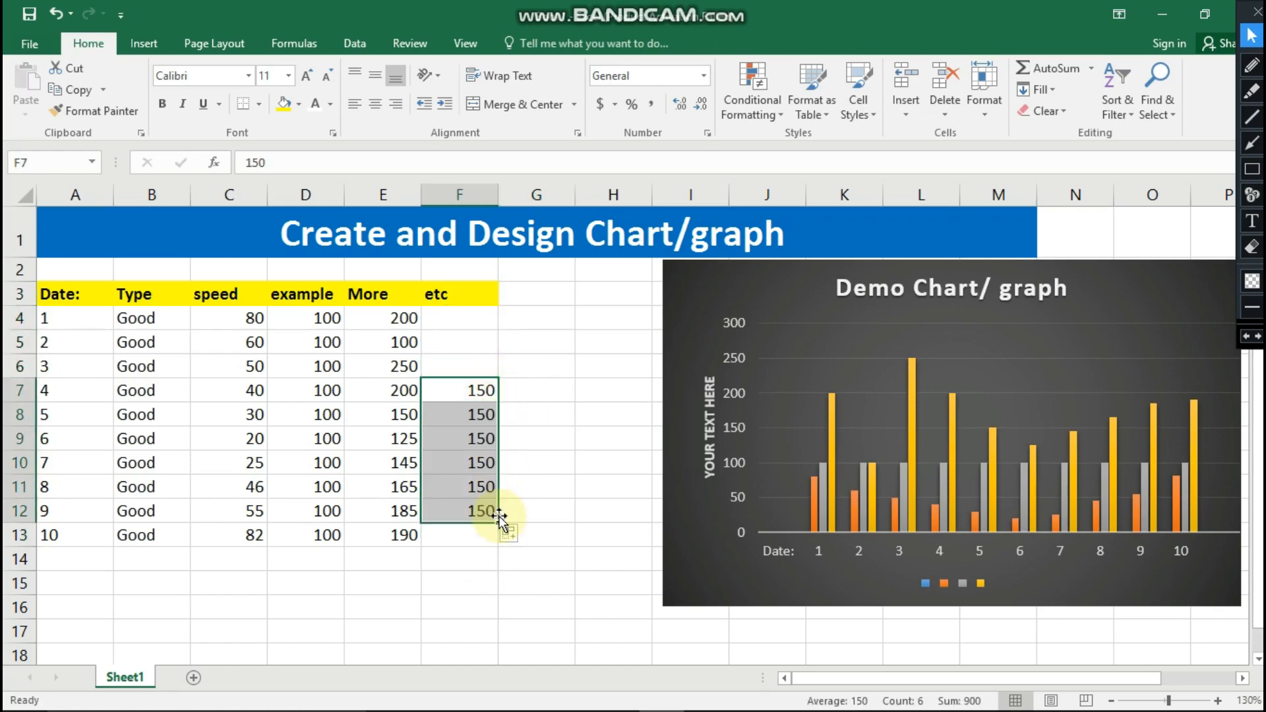
click(507, 414)
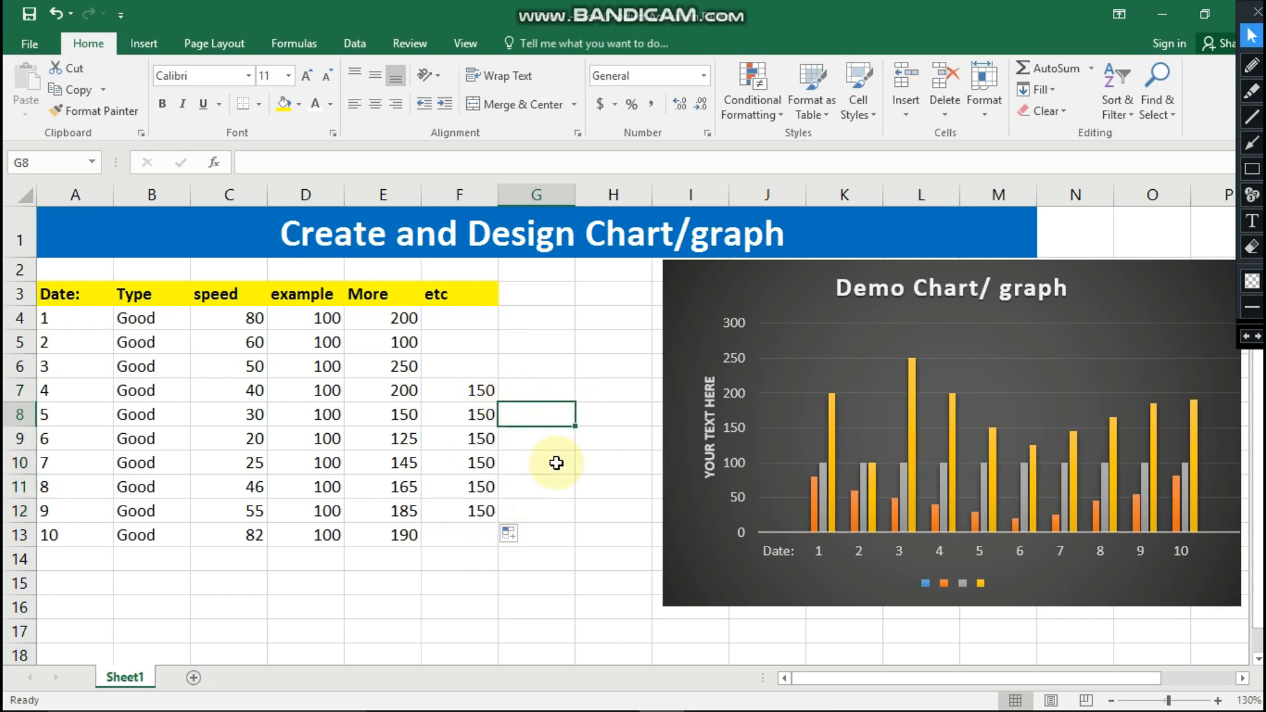
Step: Move the column chart back so it sits directly beside the etc column, and select cell A14
drag(898, 348, 645, 303)
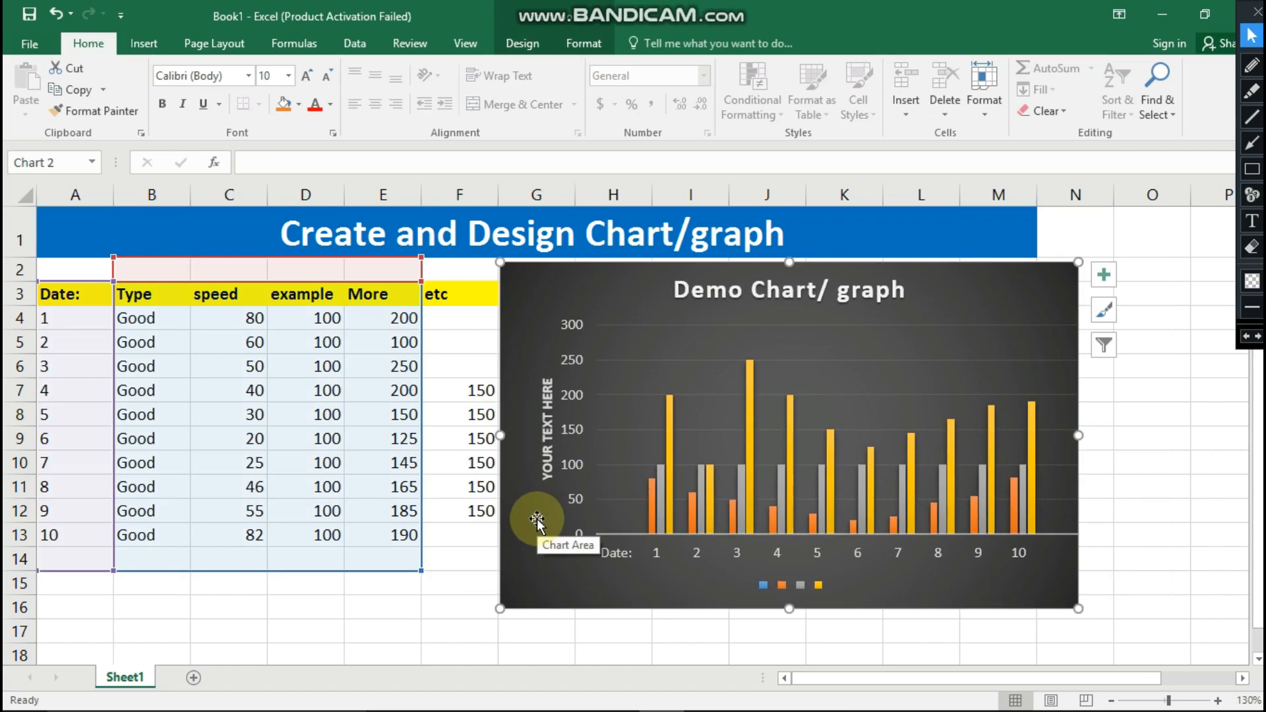
key(Up)
key(Up)
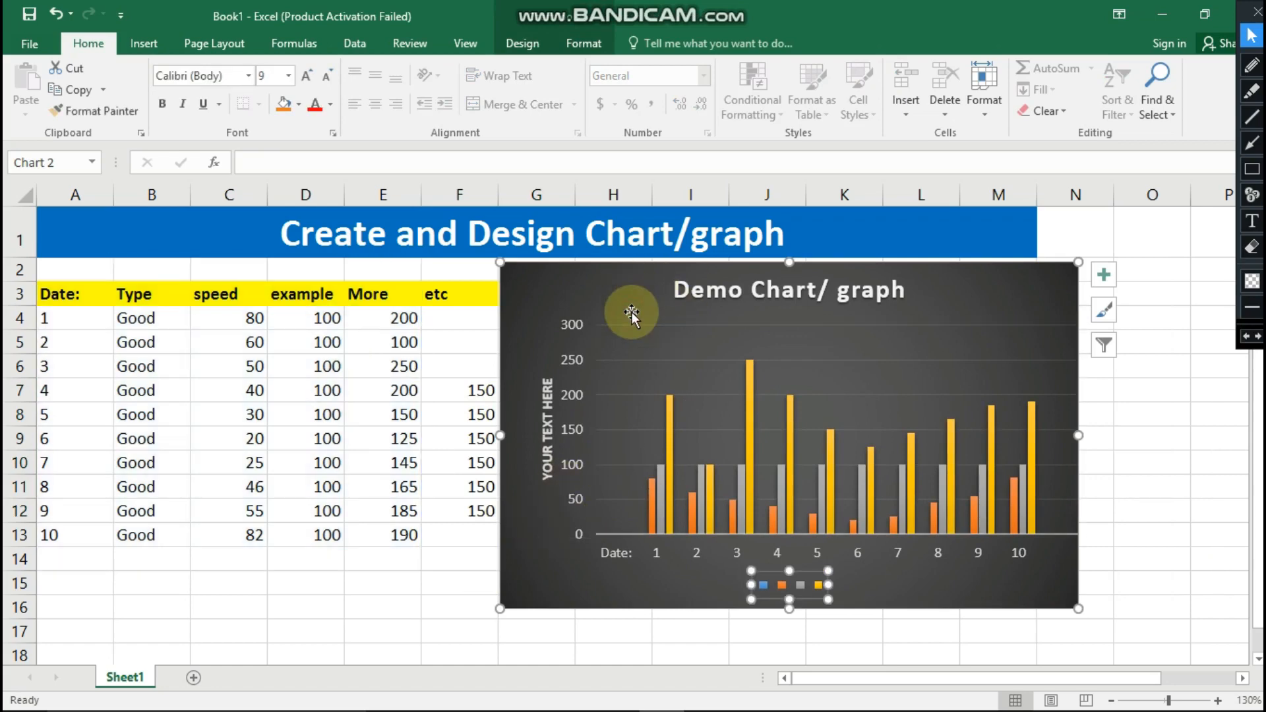
click(1153, 414)
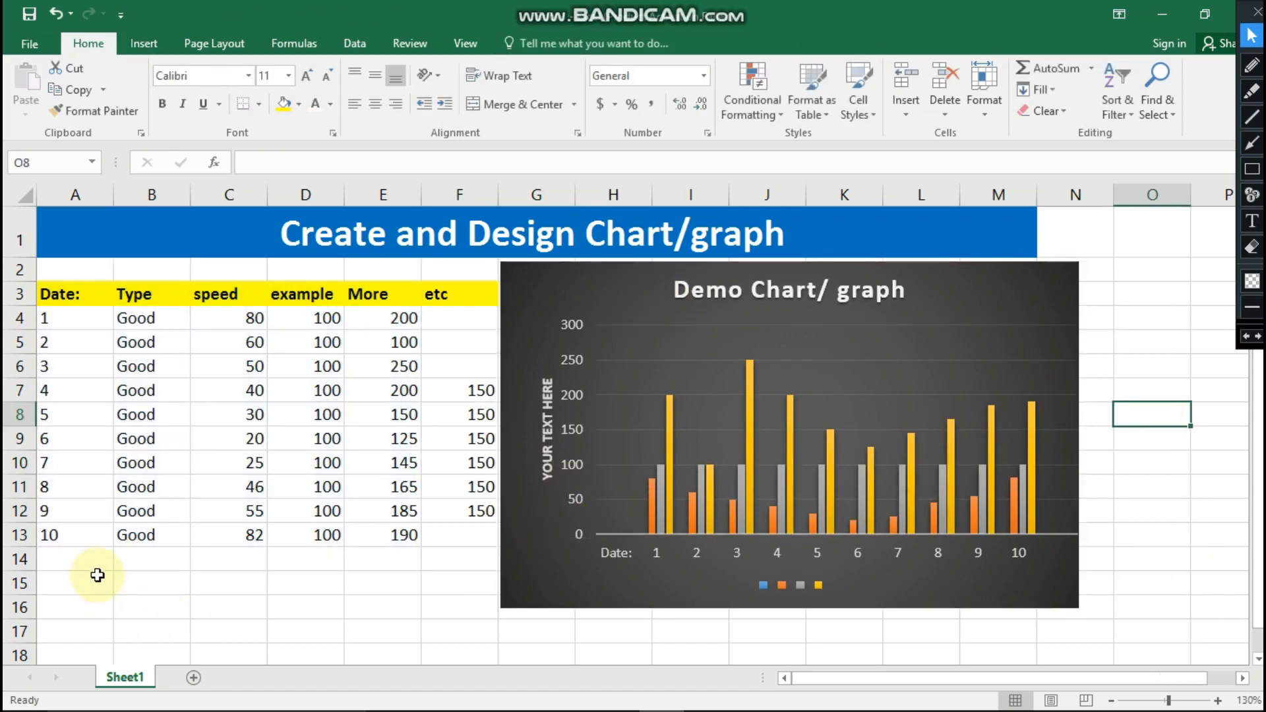
click(79, 560)
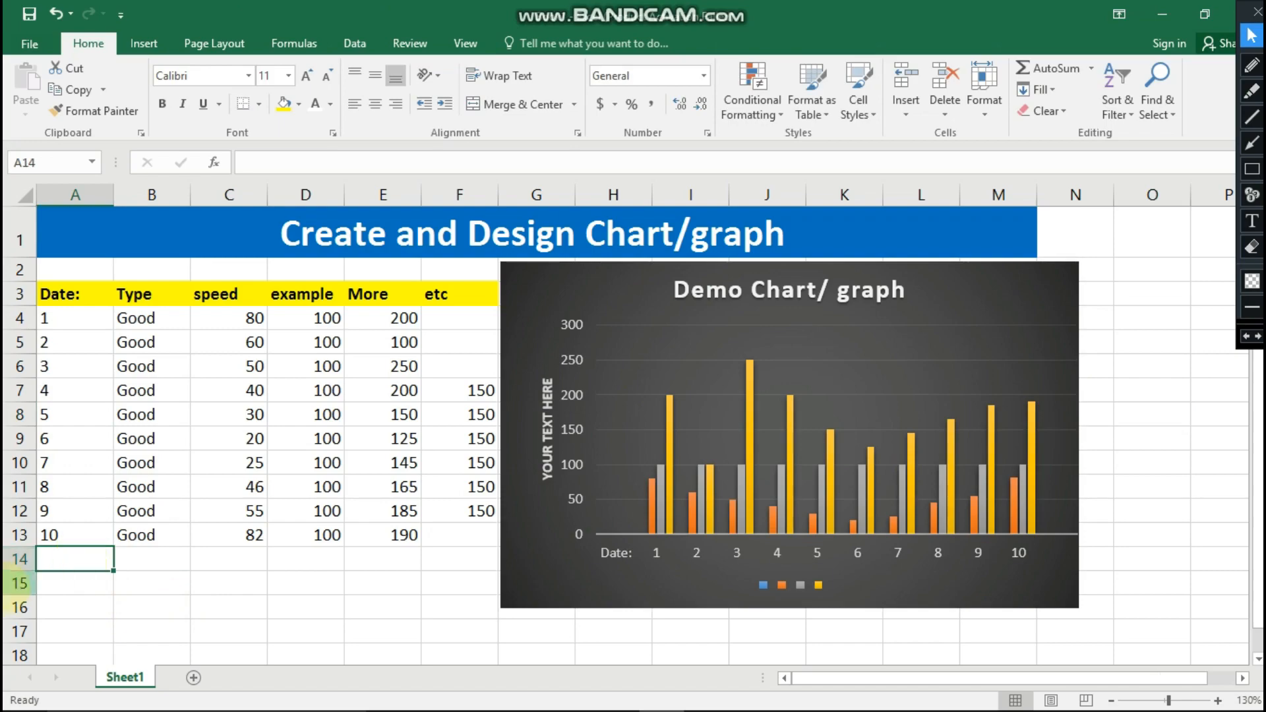